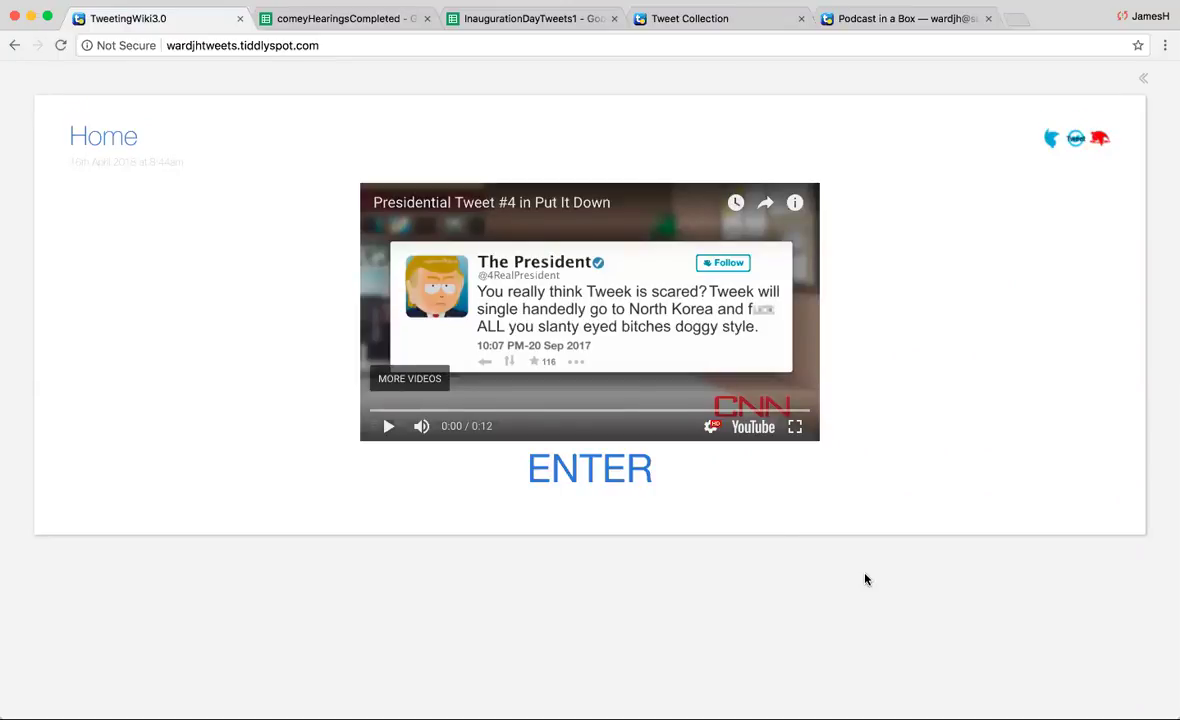
Start the embedded YouTube tweet video on the Home tiddler.
left_click(387, 427)
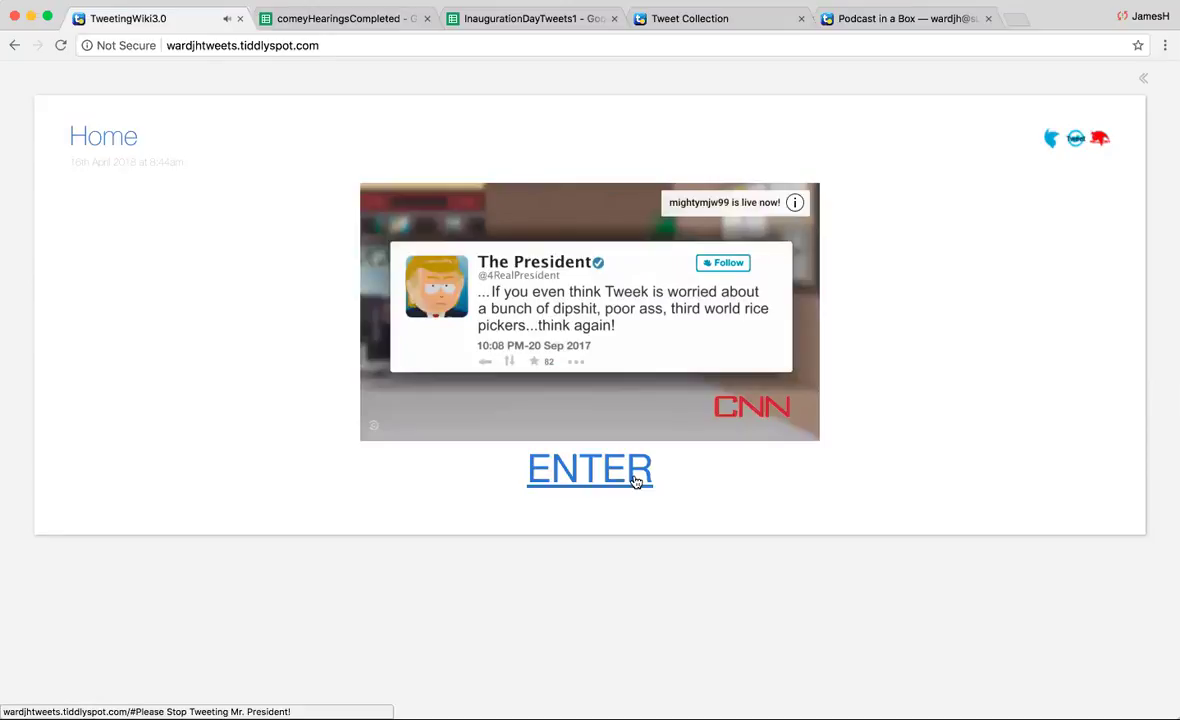
Preview and dismiss the project notes, then enter the Please Stop Tweeting Mr. President! page.
left_click(633, 481)
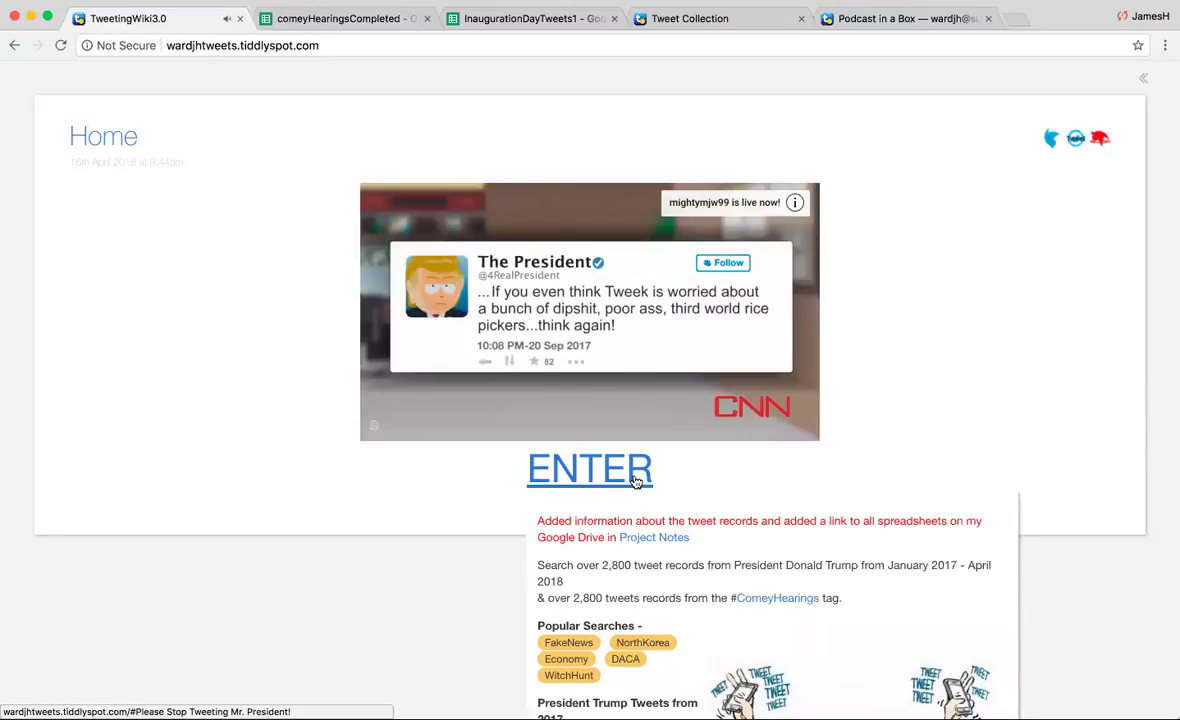
left_click(461, 512)
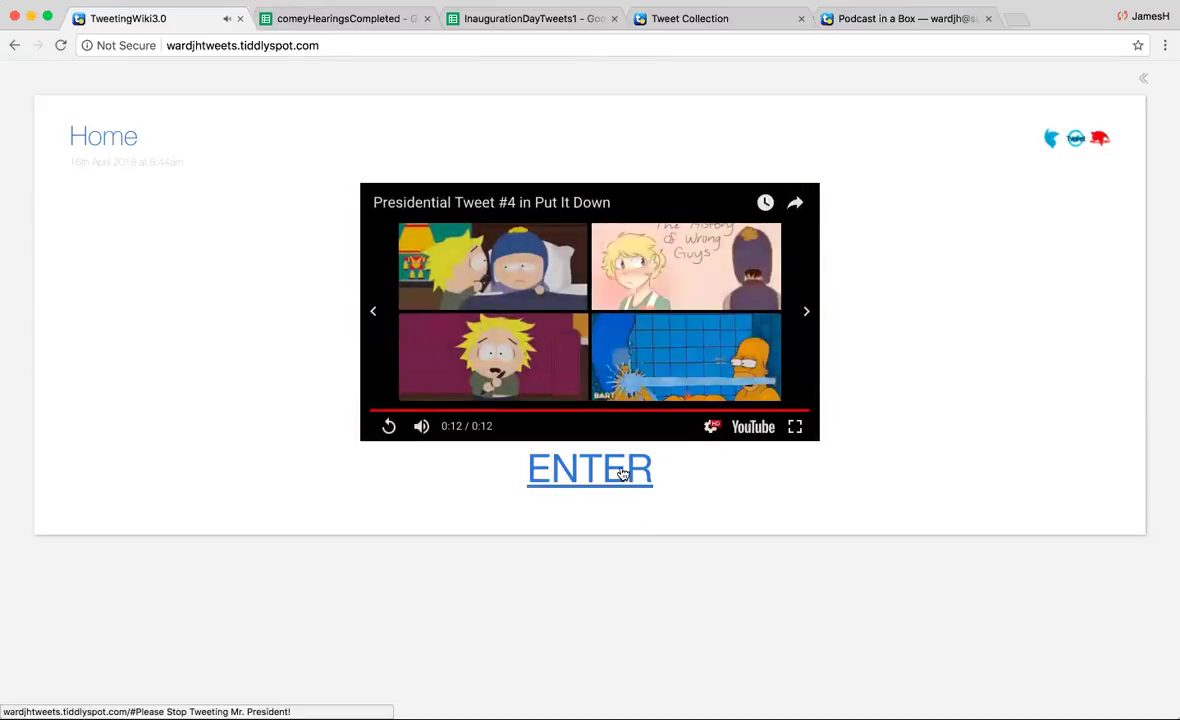
left_click(621, 472)
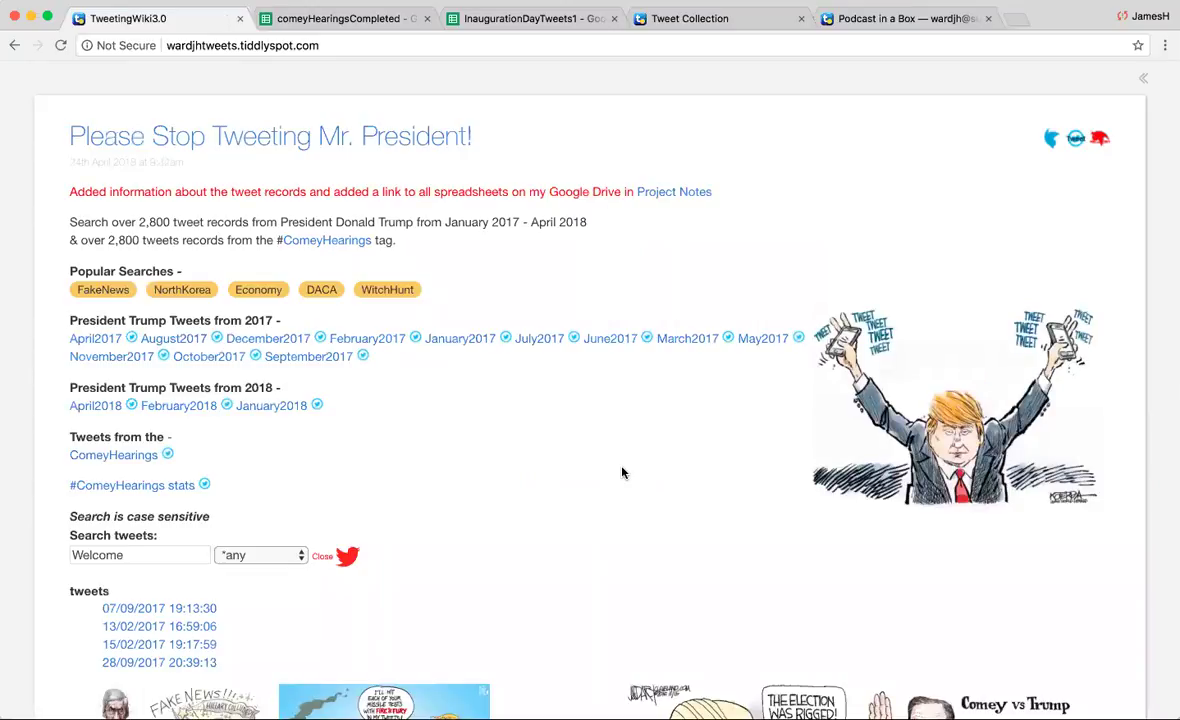
scroll(621, 472, "down", 4)
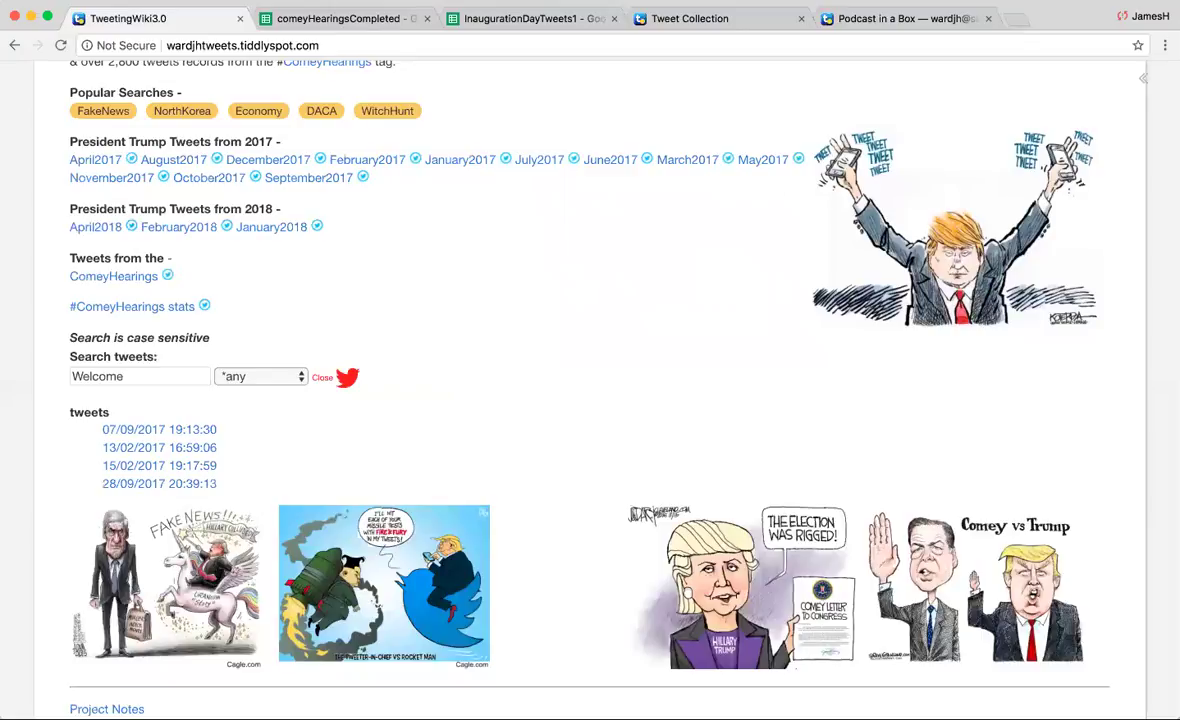
Narrow the browser window to view the narrow layout, then restore it to full width.
left_click_drag(1157, 325, 832, 326)
scroll(750, 400, "down", 5)
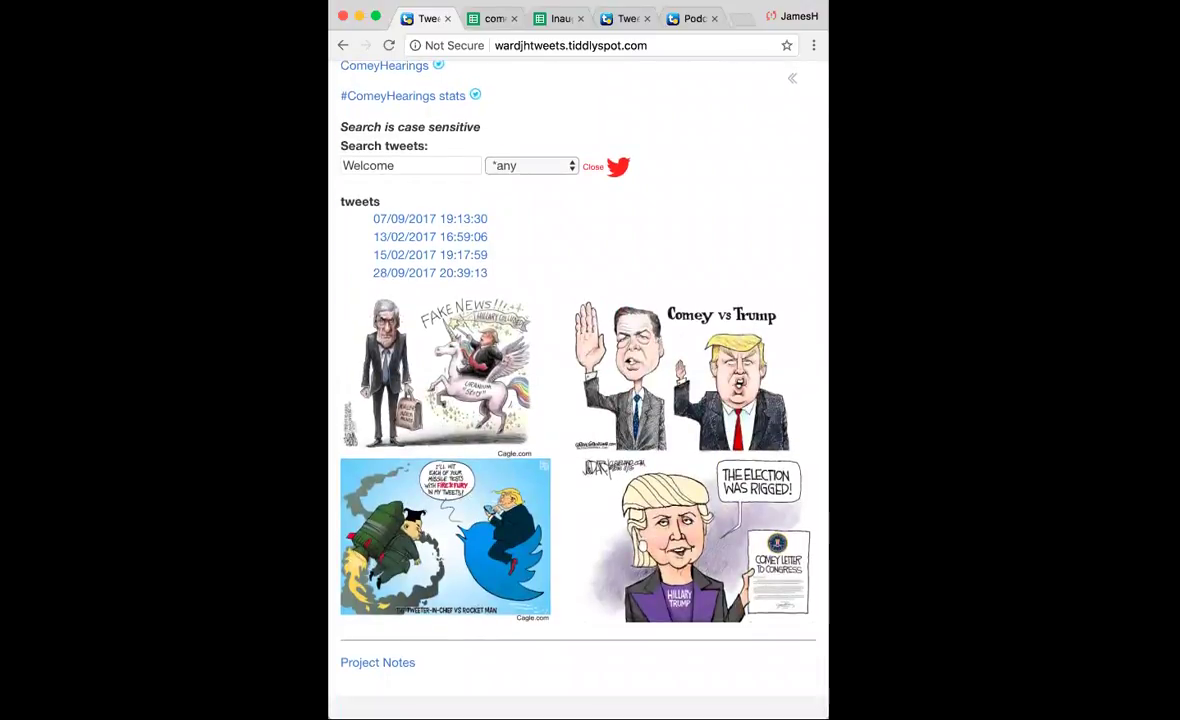
left_click(375, 16)
scroll(703, 316, "up", 4)
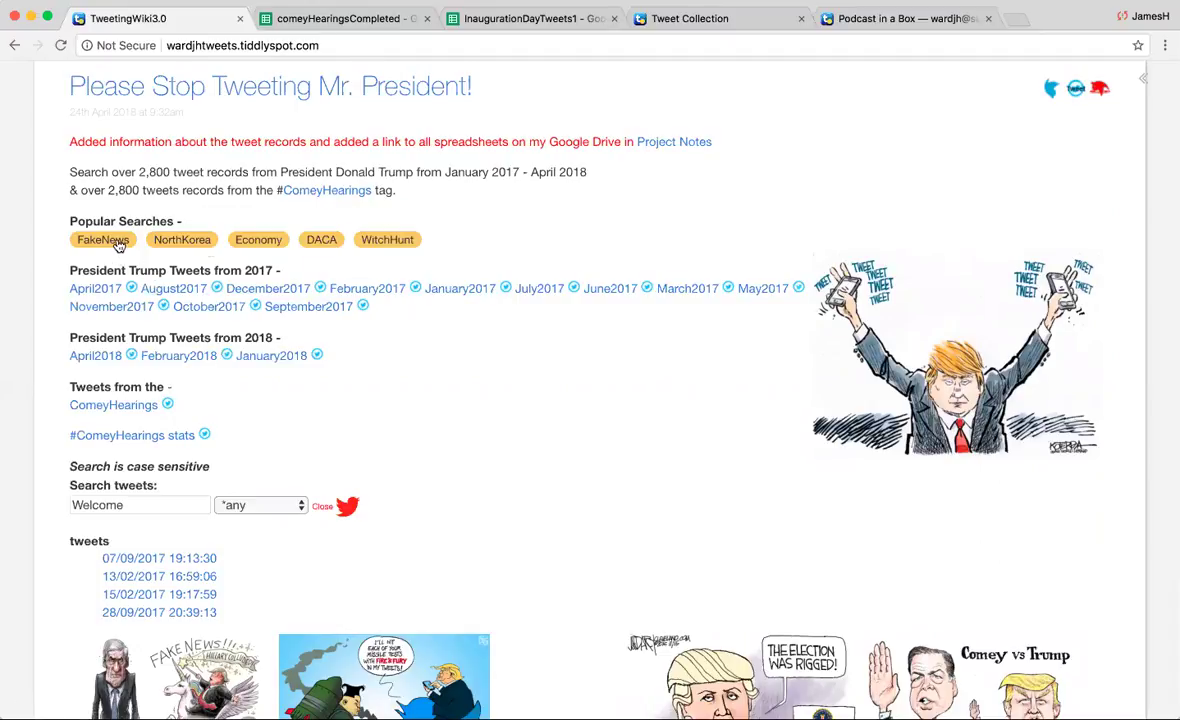
View and close the WitchHunt and April 2017 tweet lists, then place the cursor in the tweet search.
left_click(399, 243)
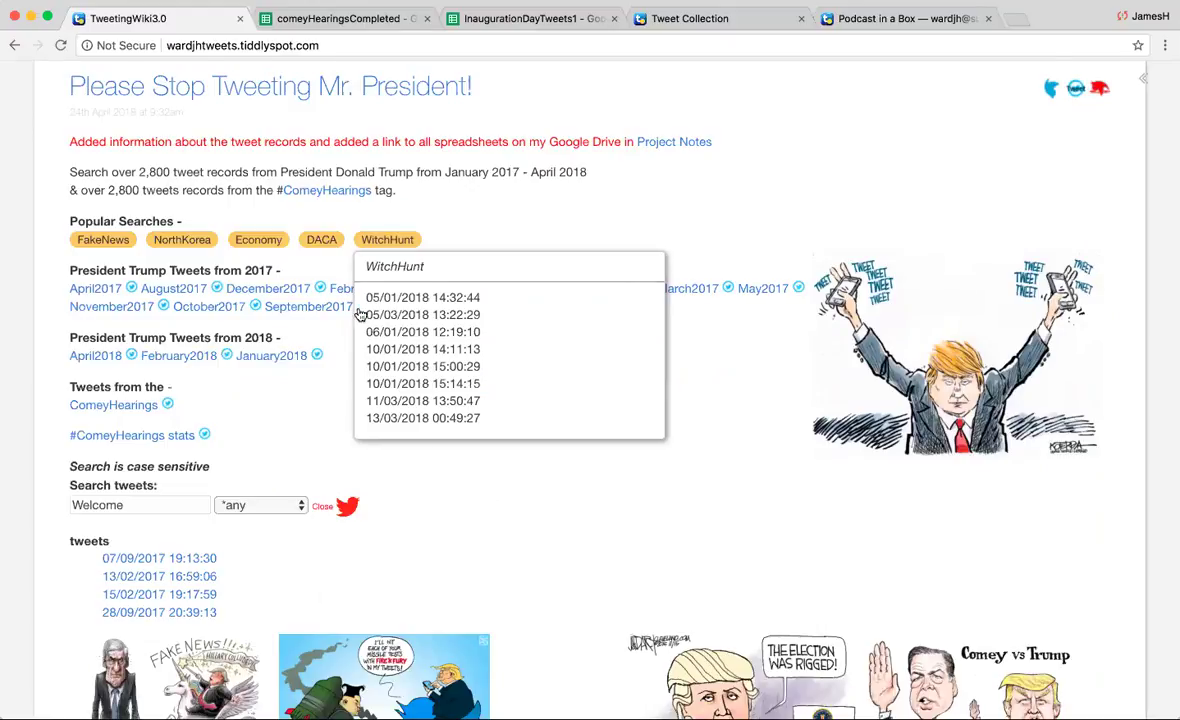
left_click(460, 470)
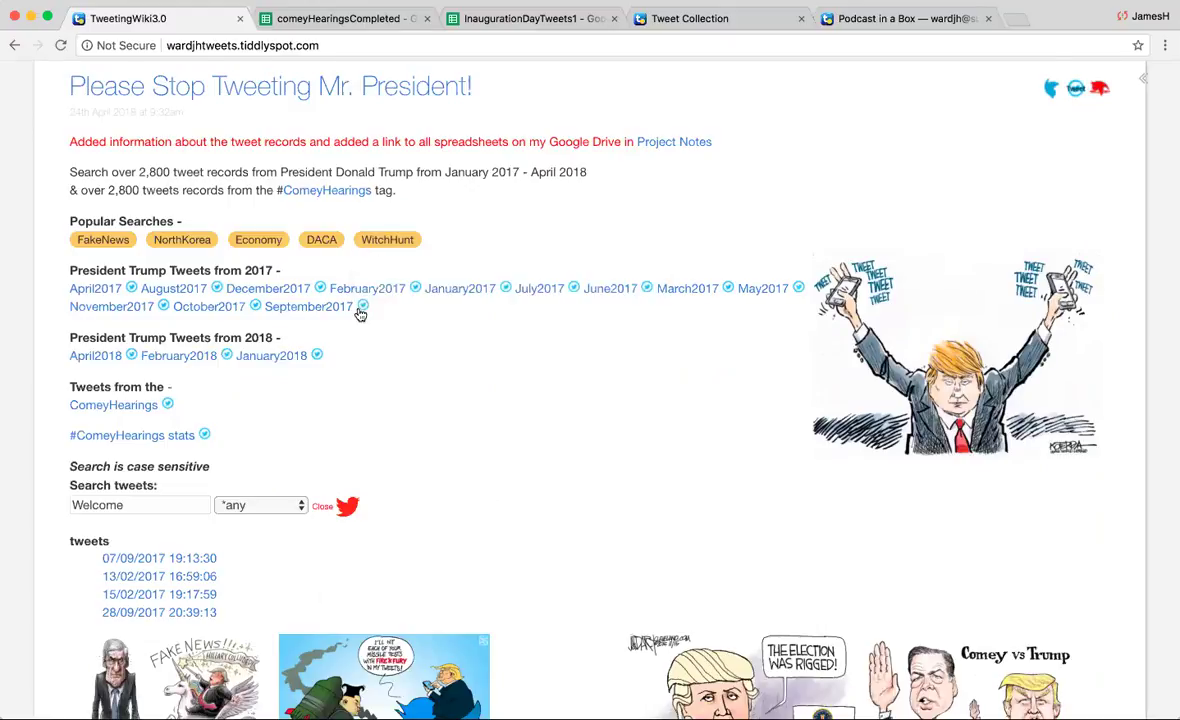
left_click(108, 290)
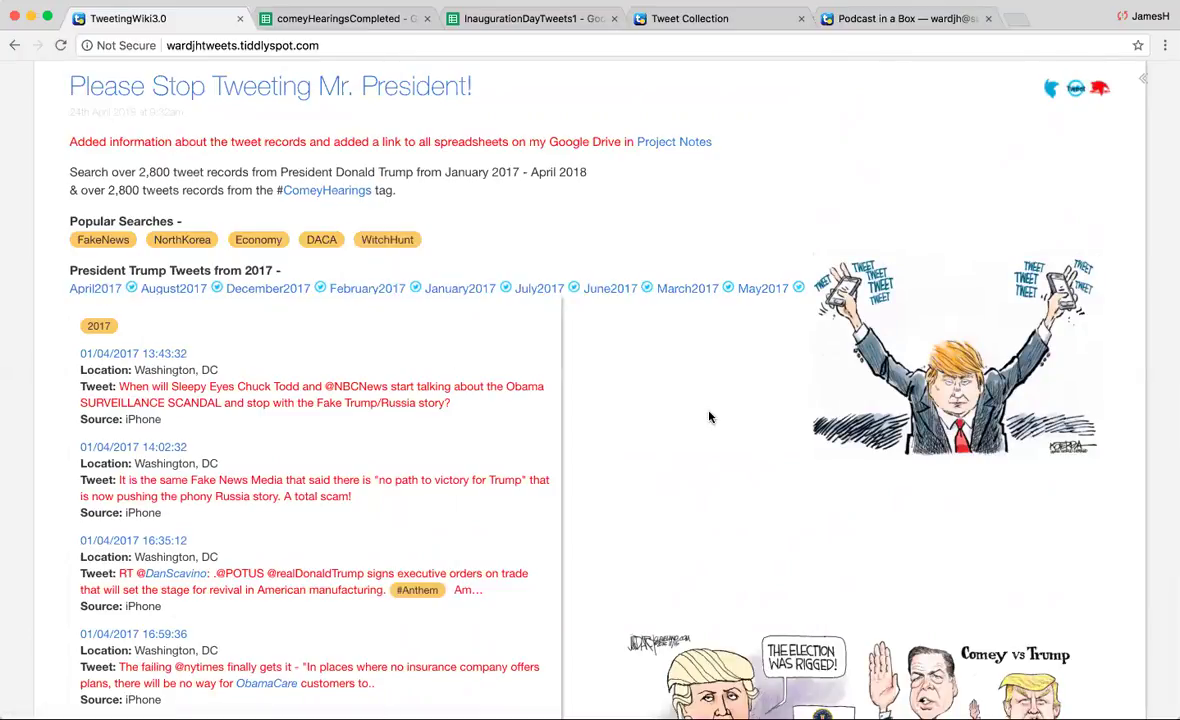
left_click(583, 358)
scroll(593, 400, "down", 4)
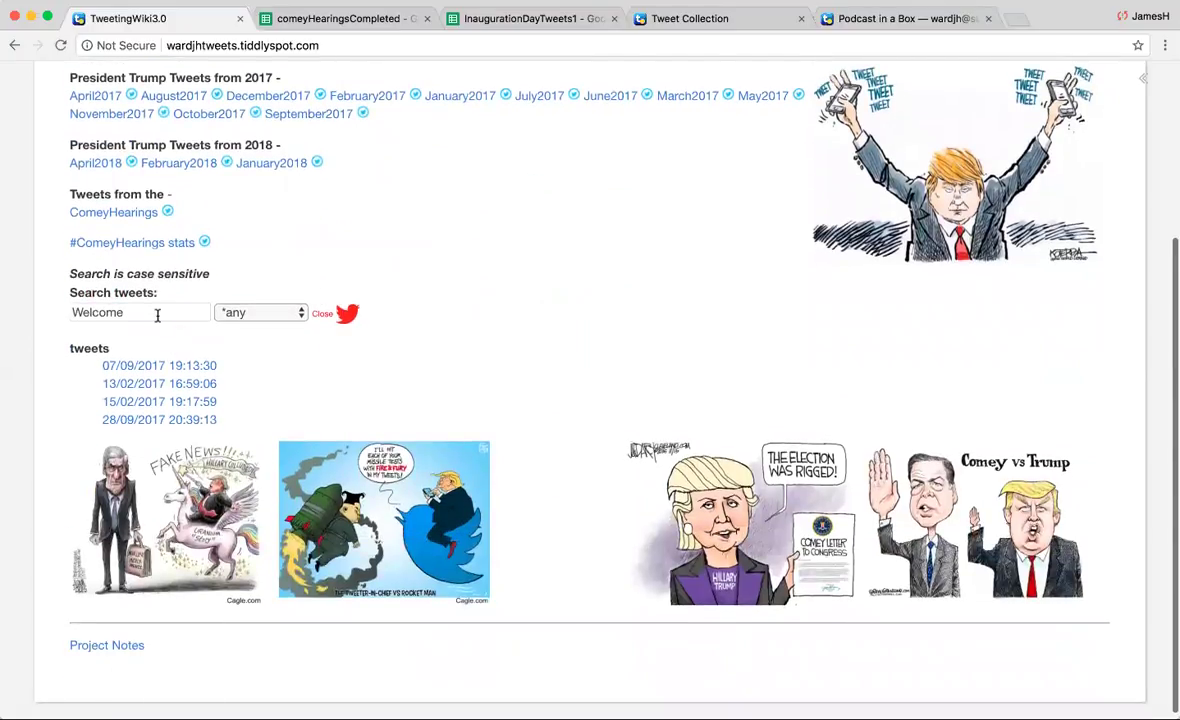
left_click(157, 314)
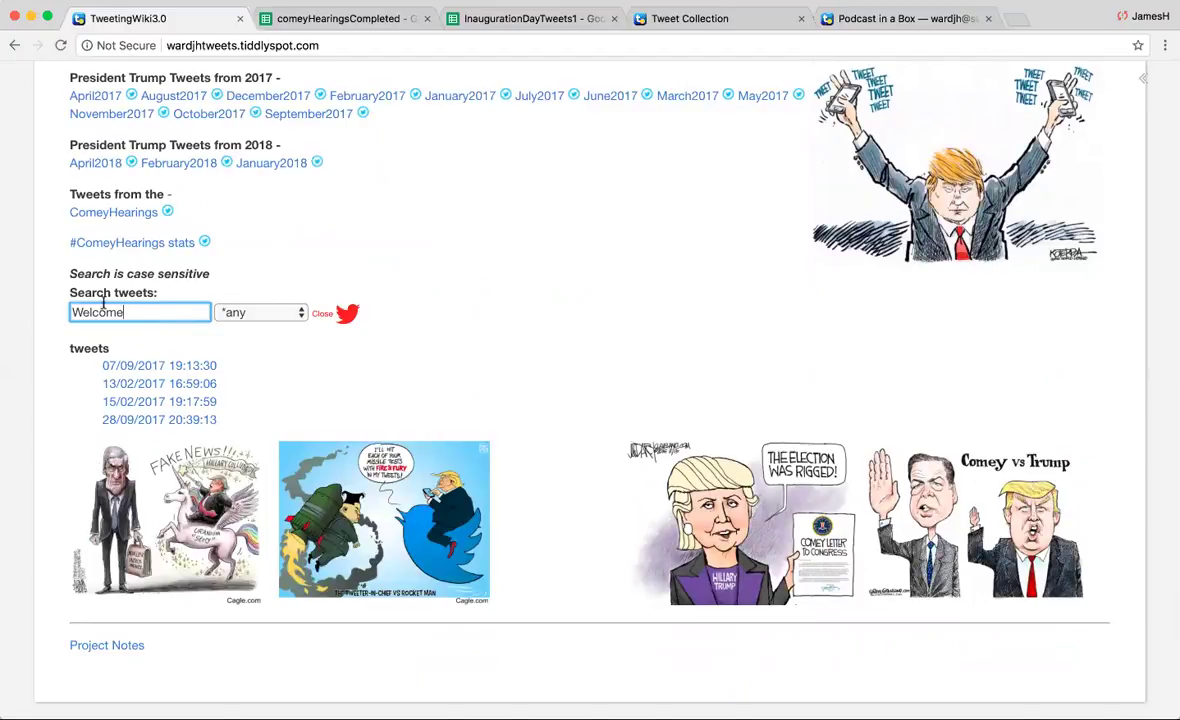
Replace the search term 'Welcome' with 'President' and scroll through the matching results.
key("super+a")
key("BackSpace")
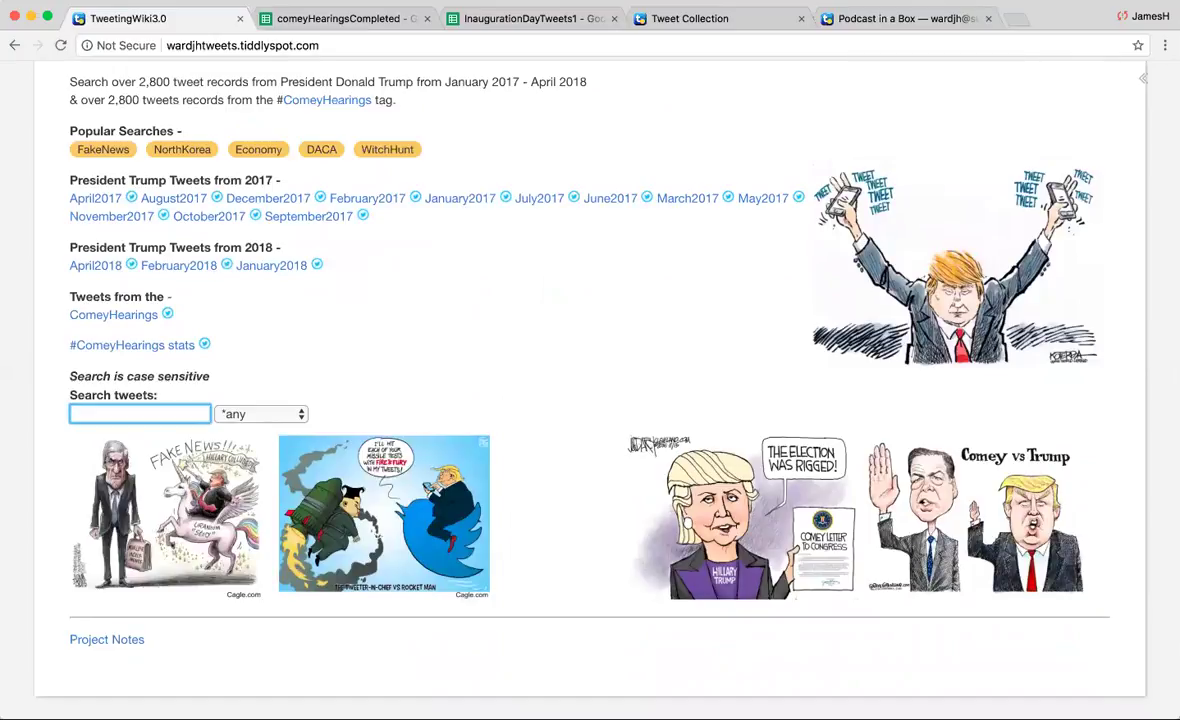
type("President")
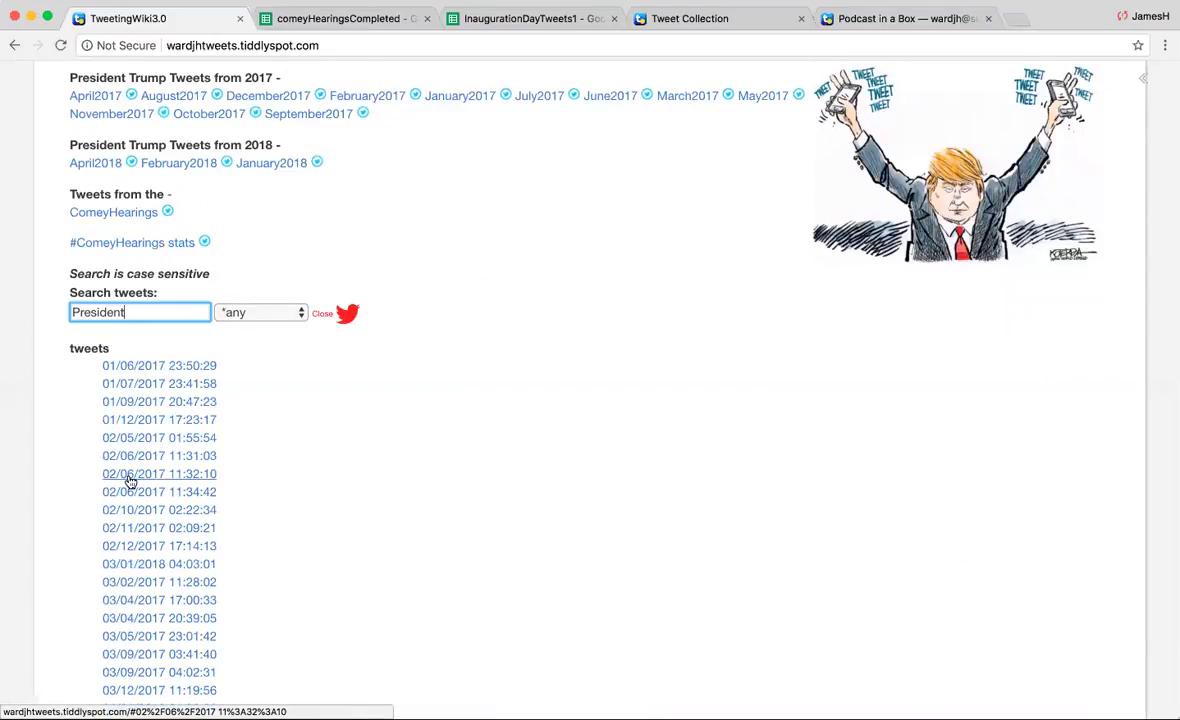
scroll(130, 482, "down", 5)
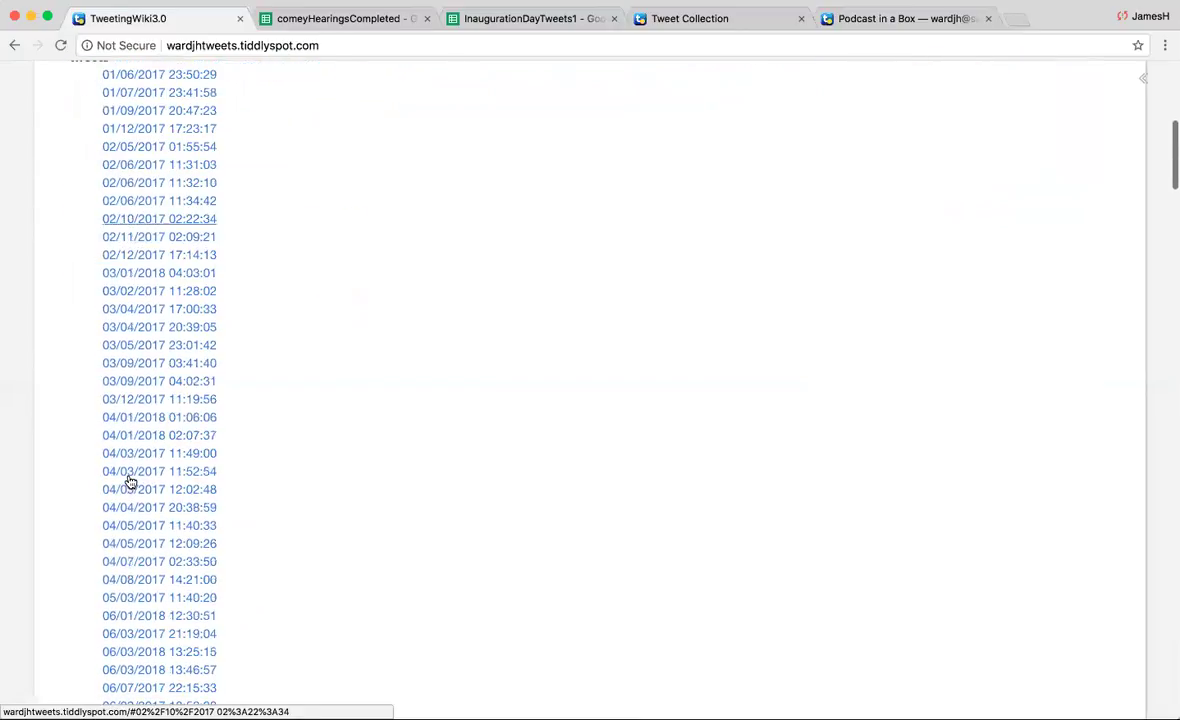
scroll(130, 482, "down", 20)
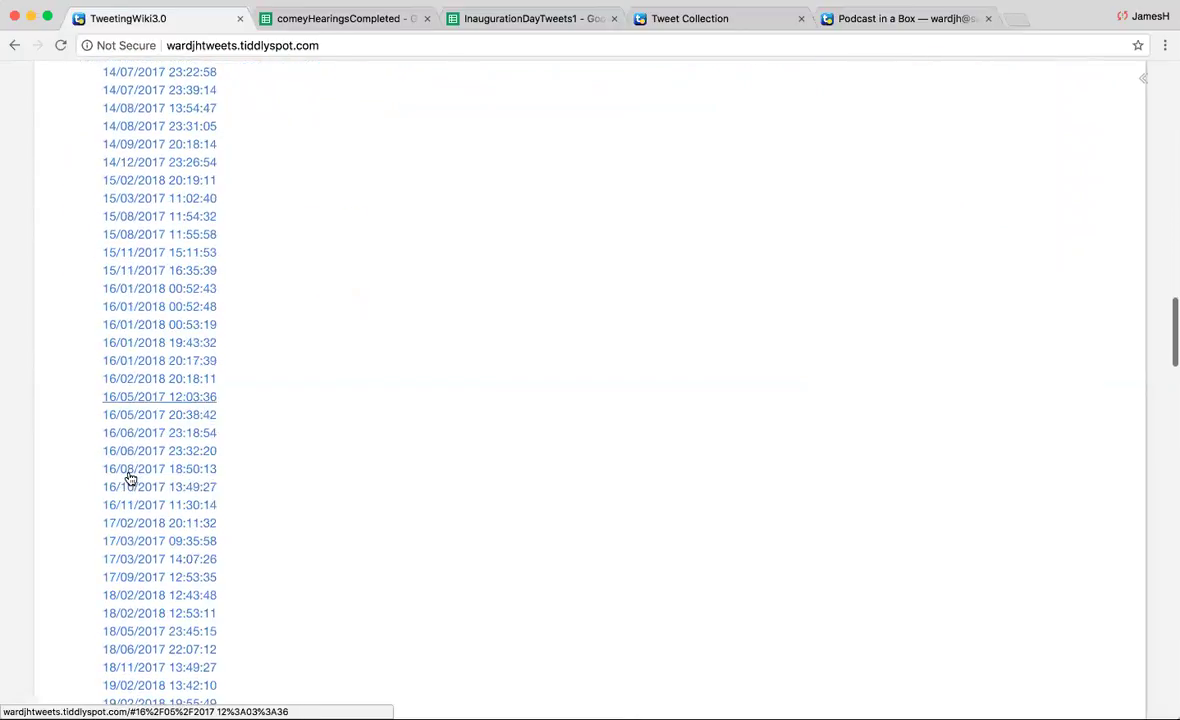
scroll(130, 478, "down", 20)
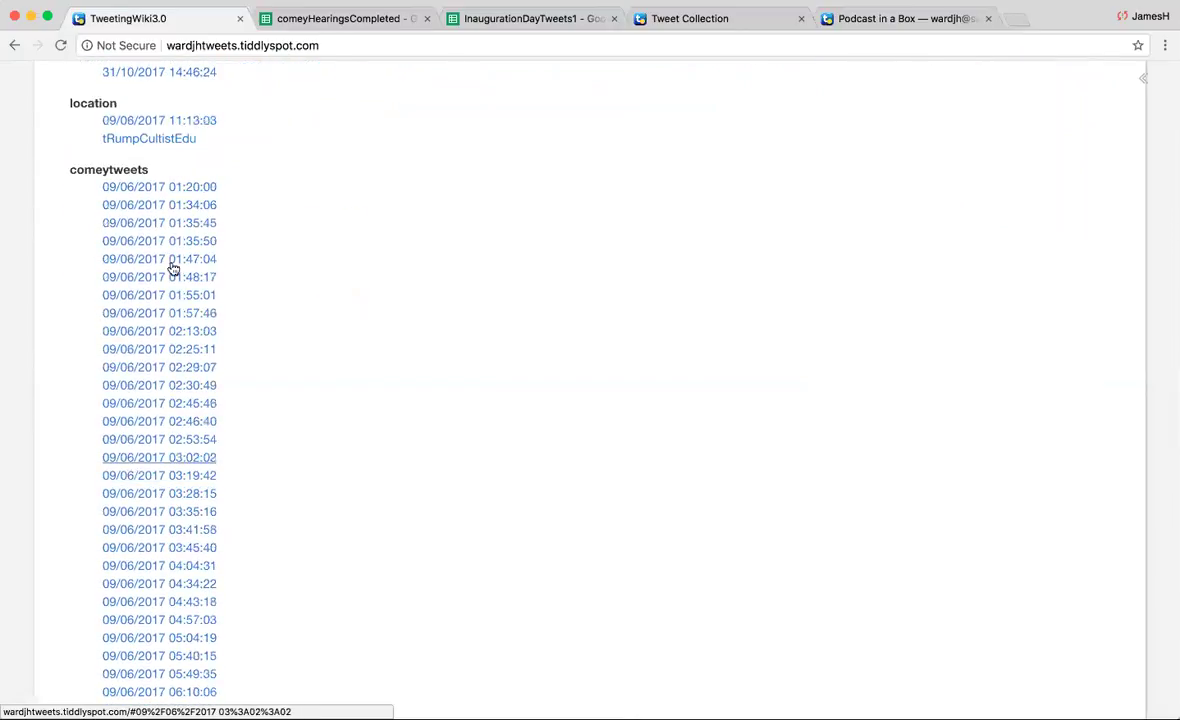
scroll(171, 261, "up", 3)
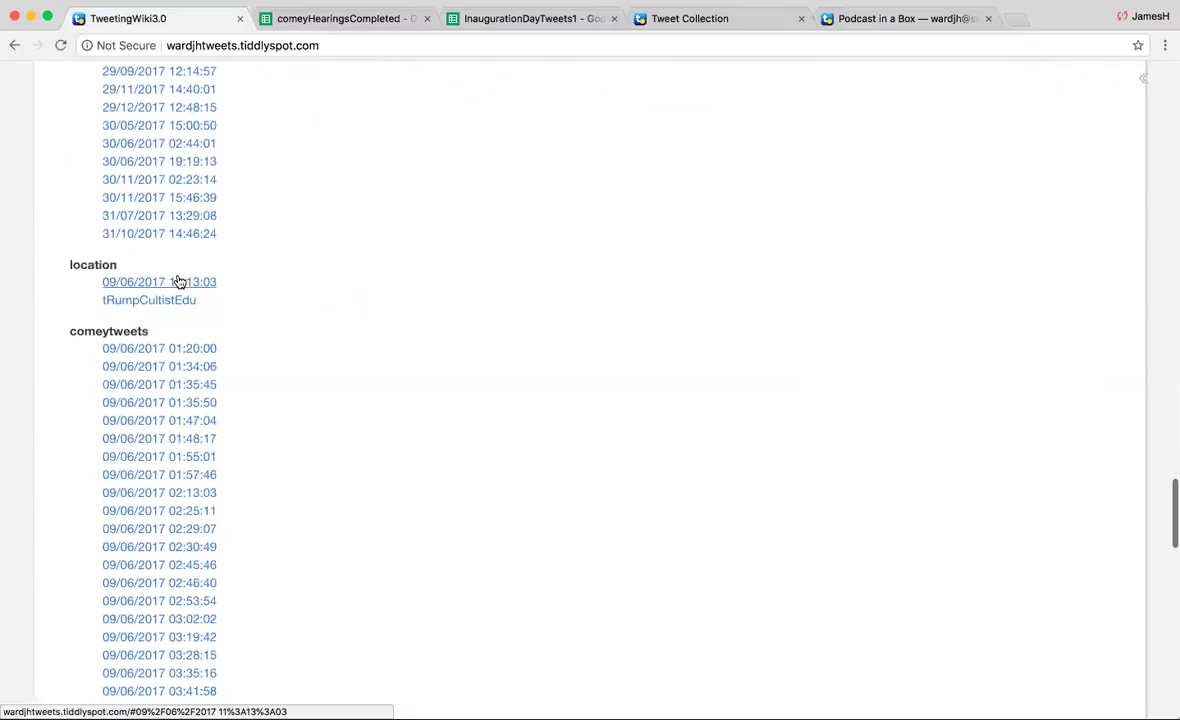
scroll(109, 324, "down", 2)
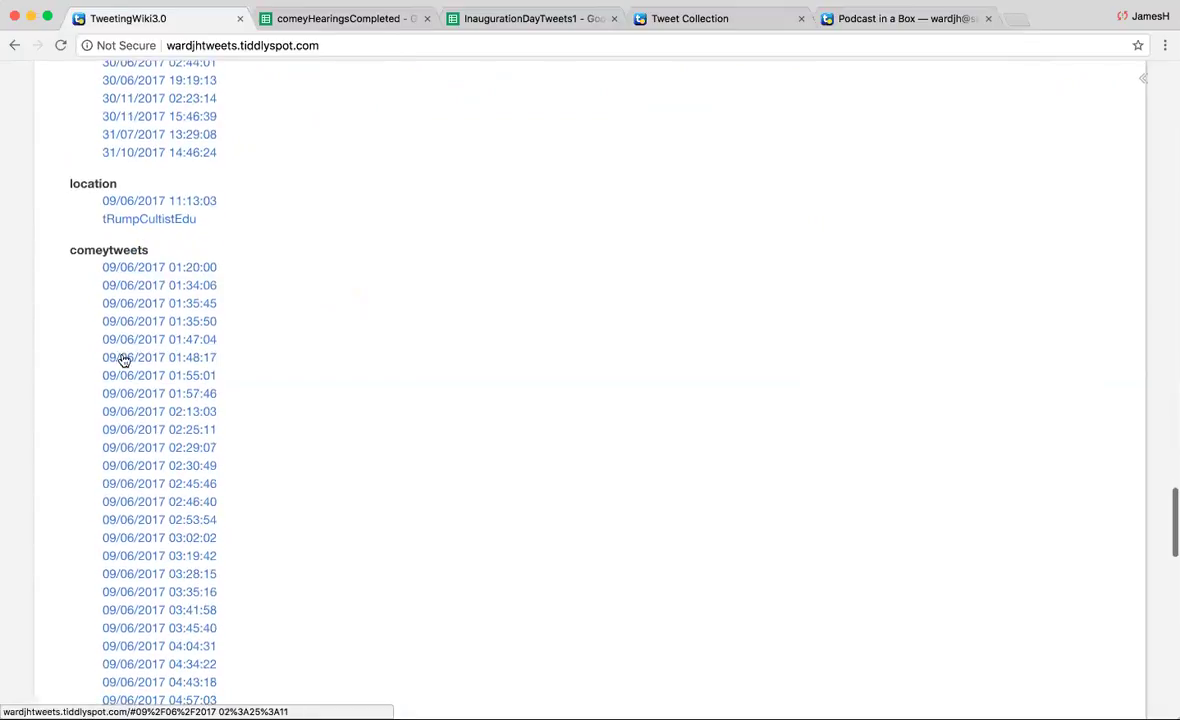
scroll(138, 395, "down", 9)
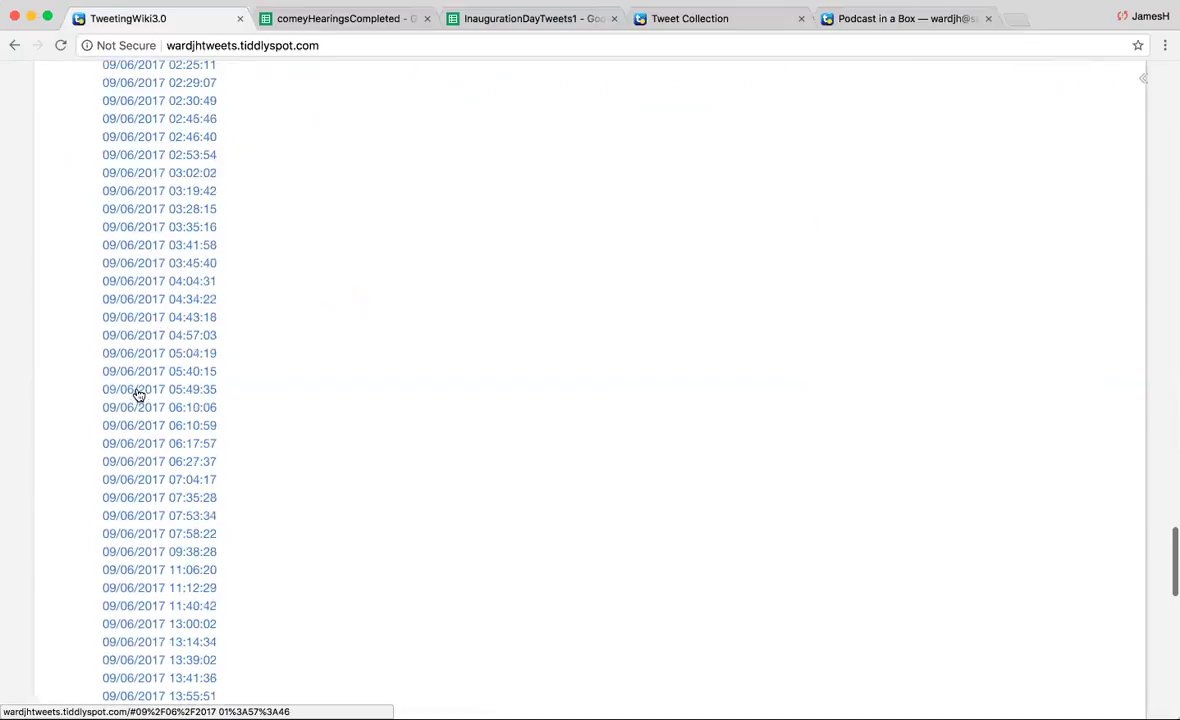
scroll(138, 395, "down", 9)
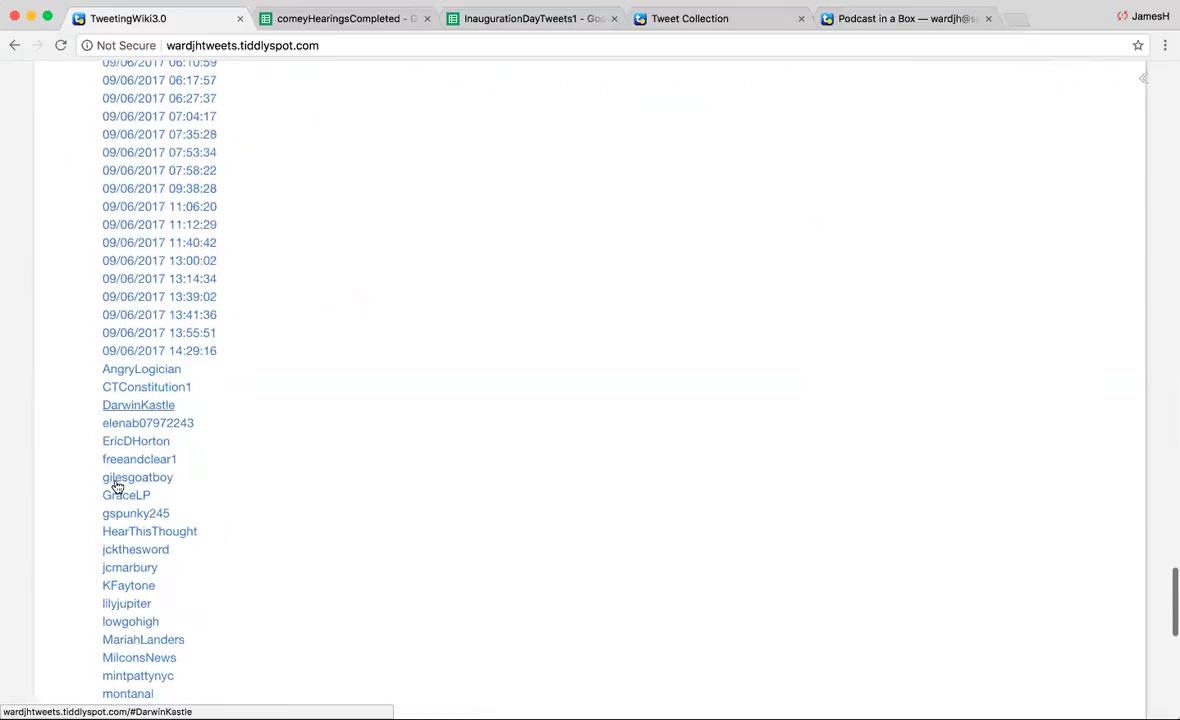
scroll(124, 498, "down", 3)
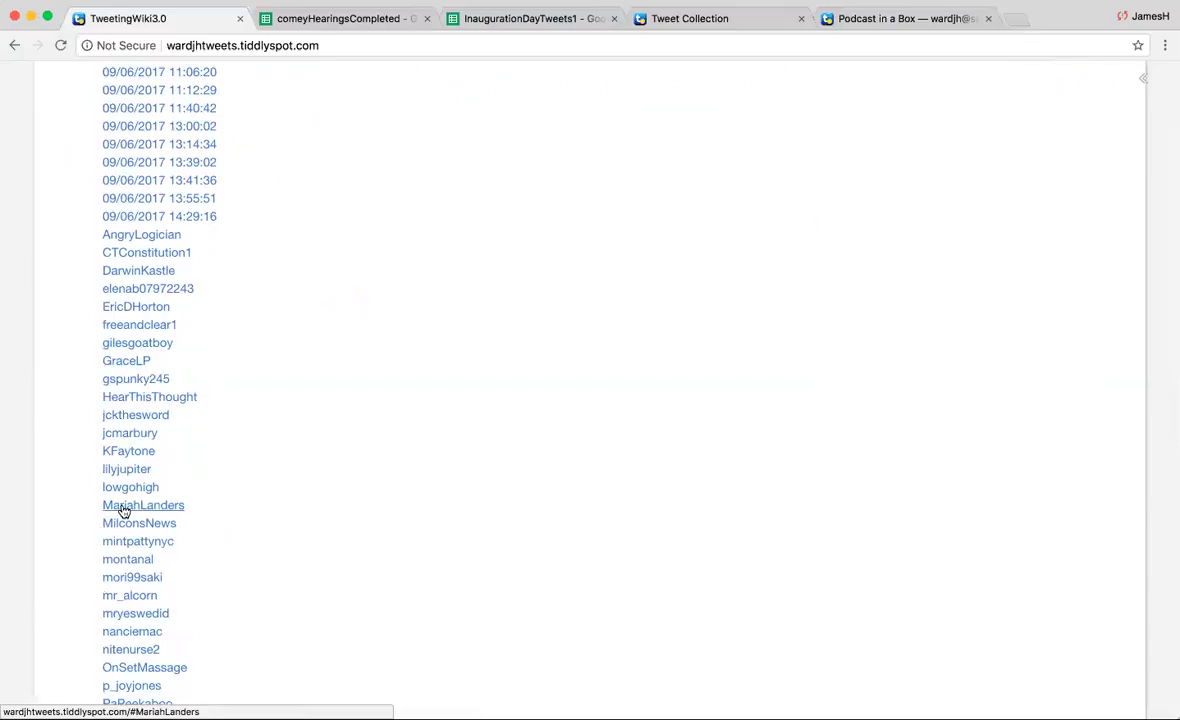
scroll(122, 510, "down", 12)
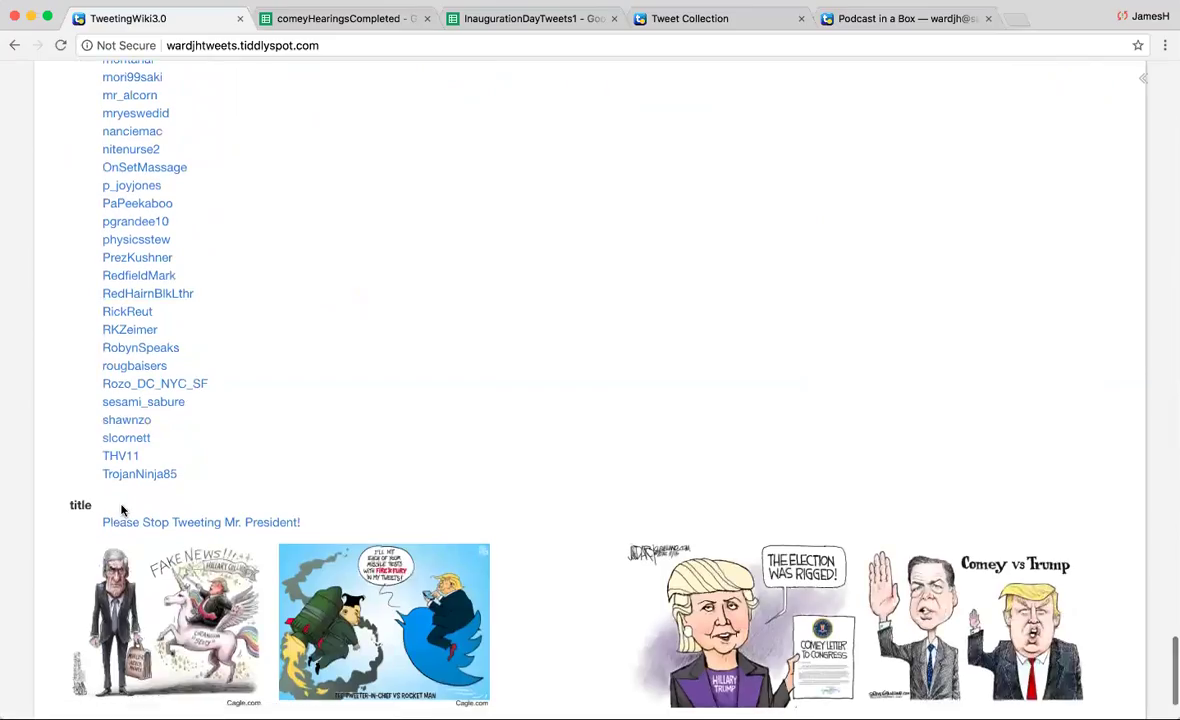
Open a user's tweet record, highlight its RT prefix, and return to the President search results.
left_click(141, 312)
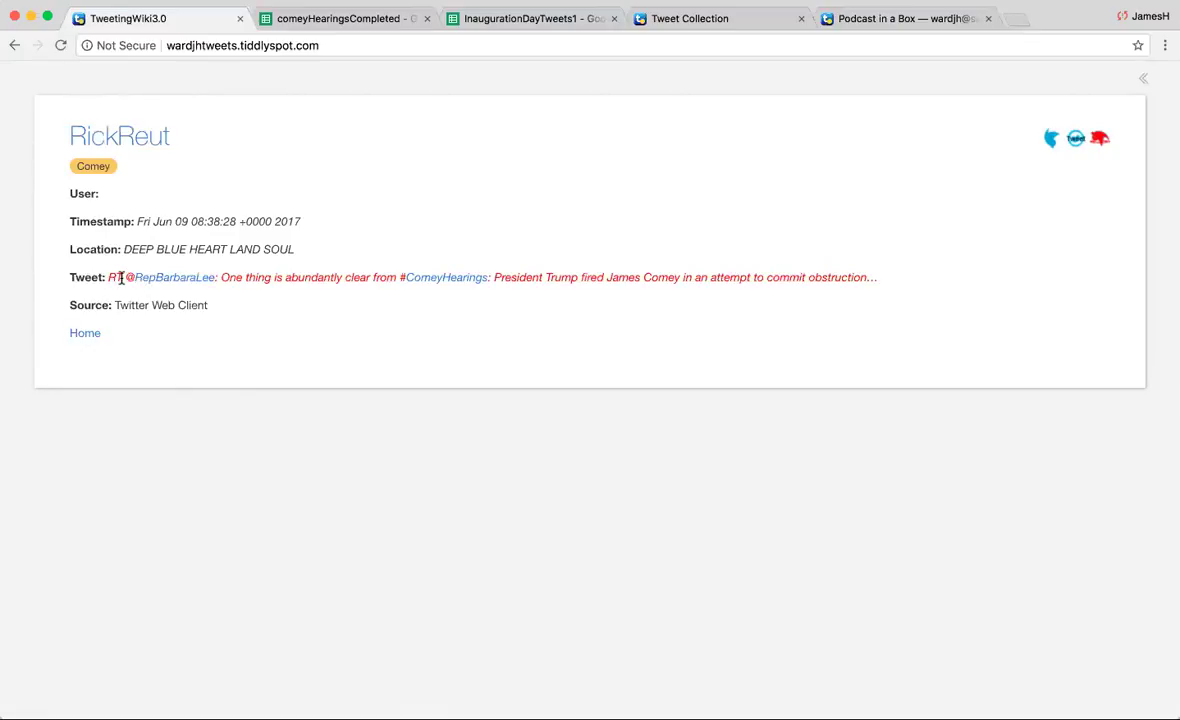
left_click_drag(121, 279, 105, 279)
left_click(1101, 140)
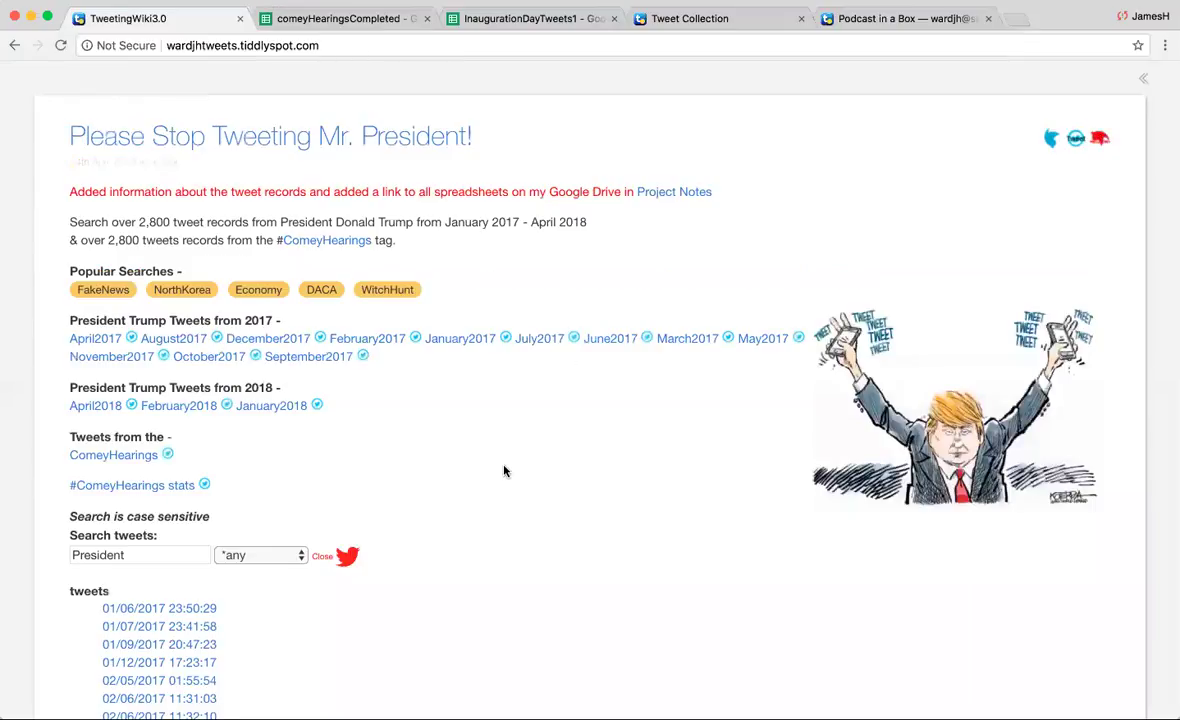
scroll(503, 469, "down", 3)
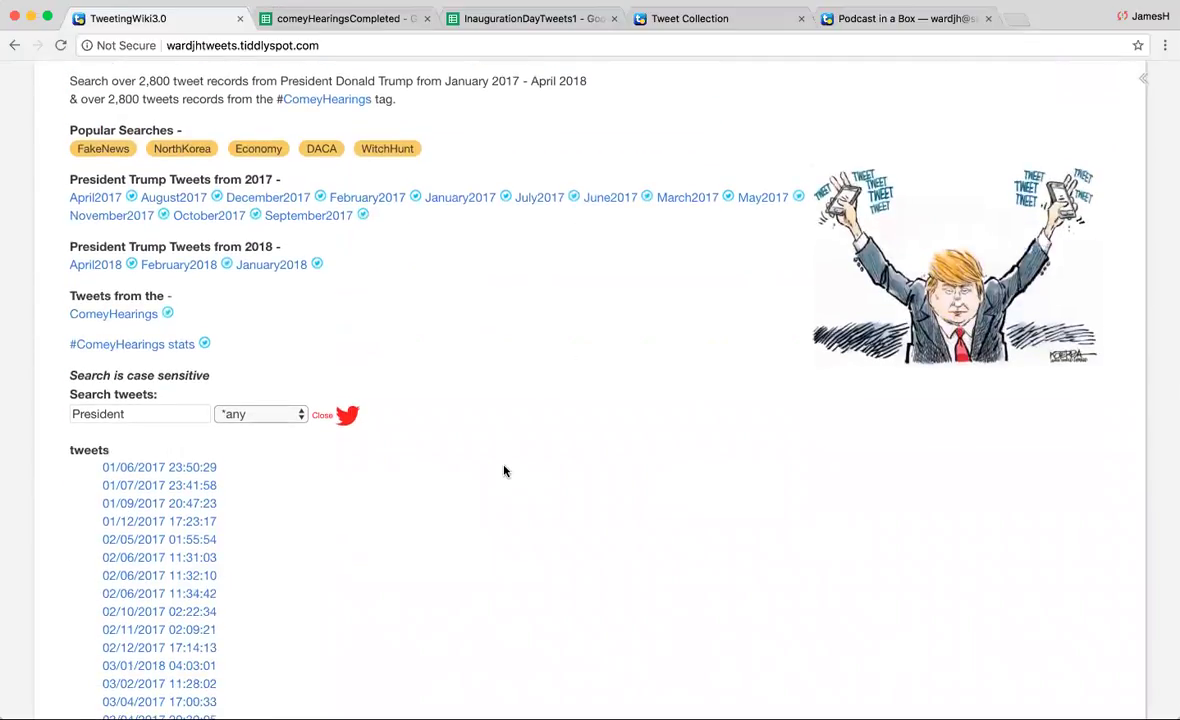
scroll(503, 469, "down", 1)
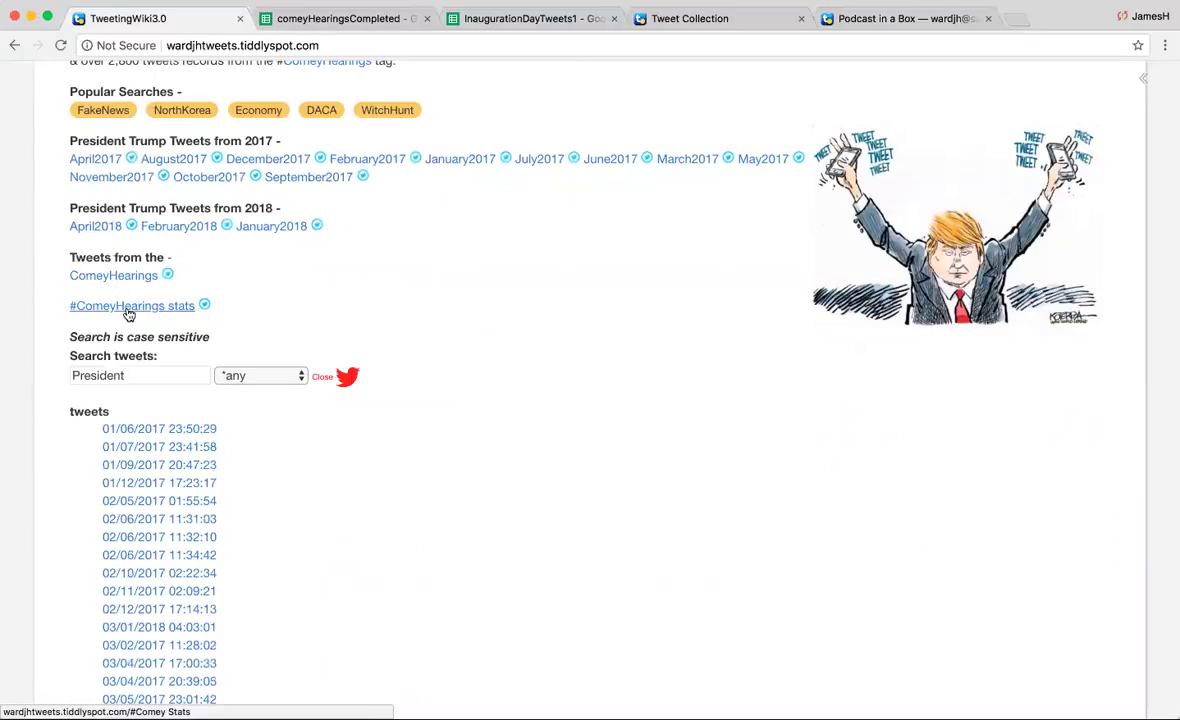
Open the ComeyHearings statistics tiddler, then close Comey Stats to return to the main page.
left_click(128, 311)
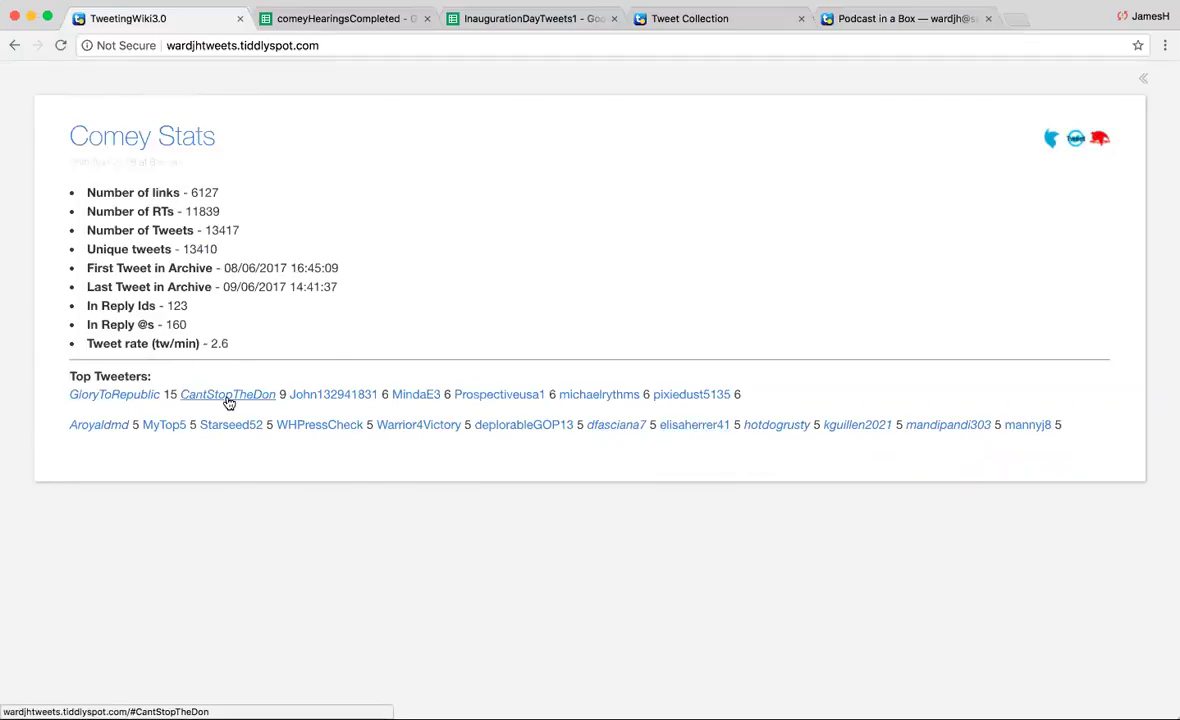
left_click(1100, 140)
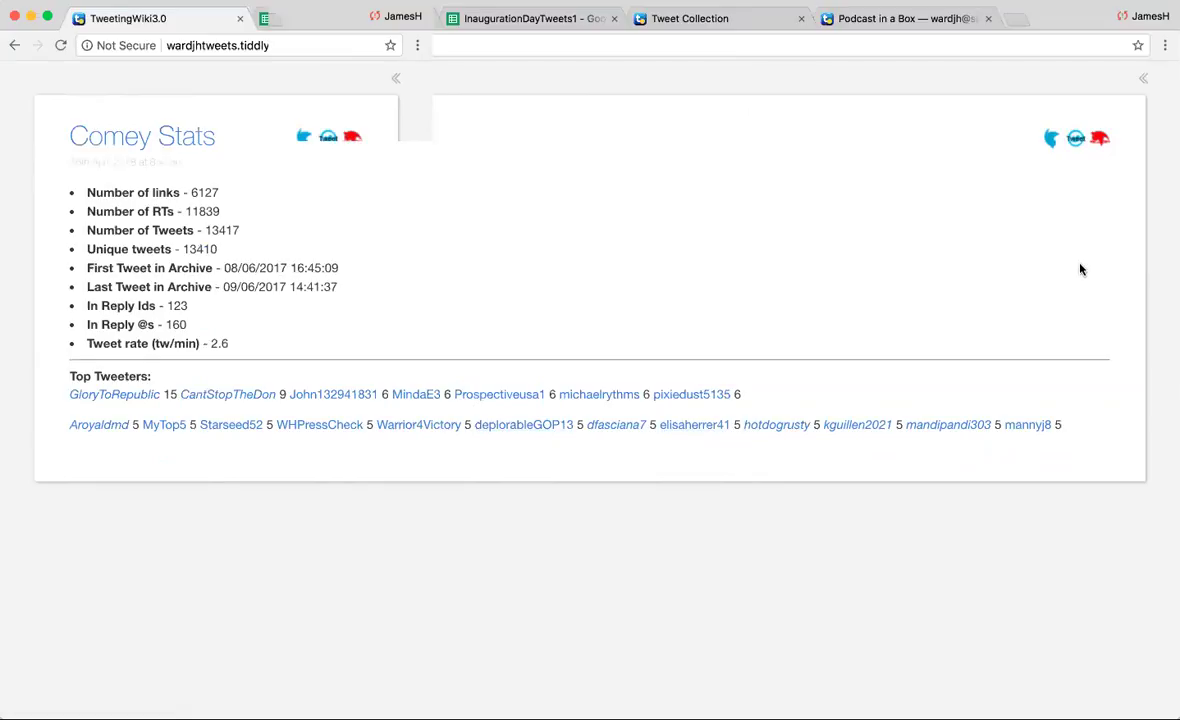
left_click(1103, 141)
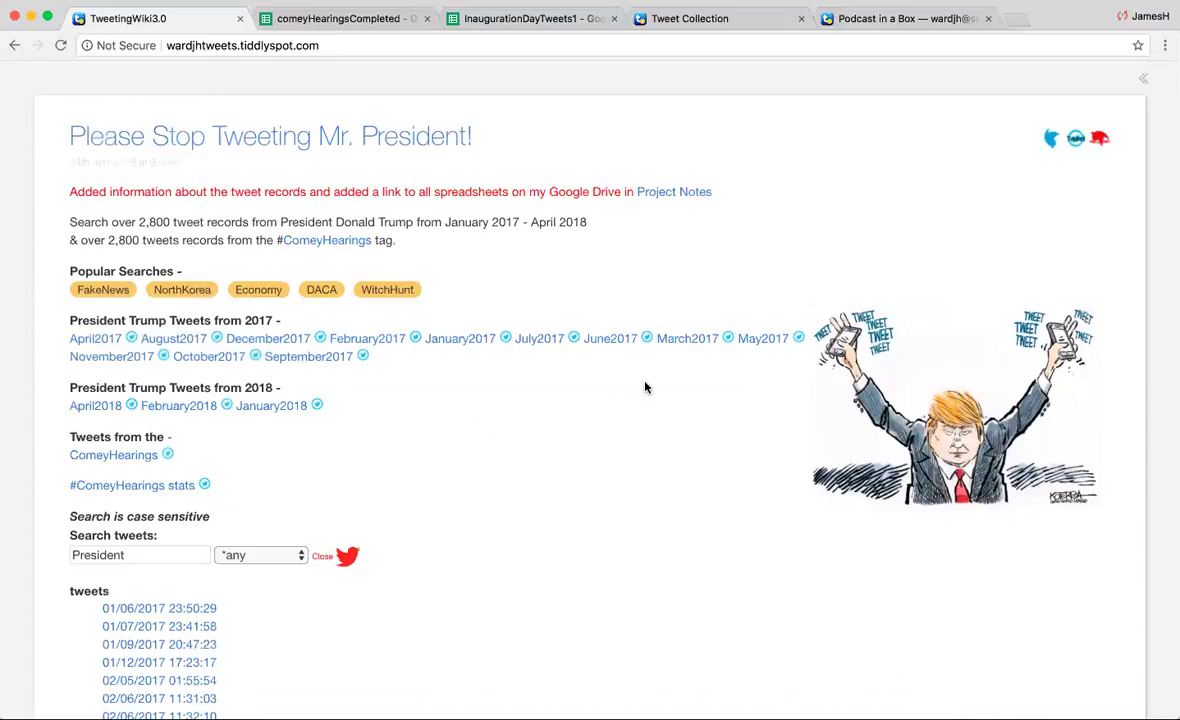
scroll(645, 387, "down", 1)
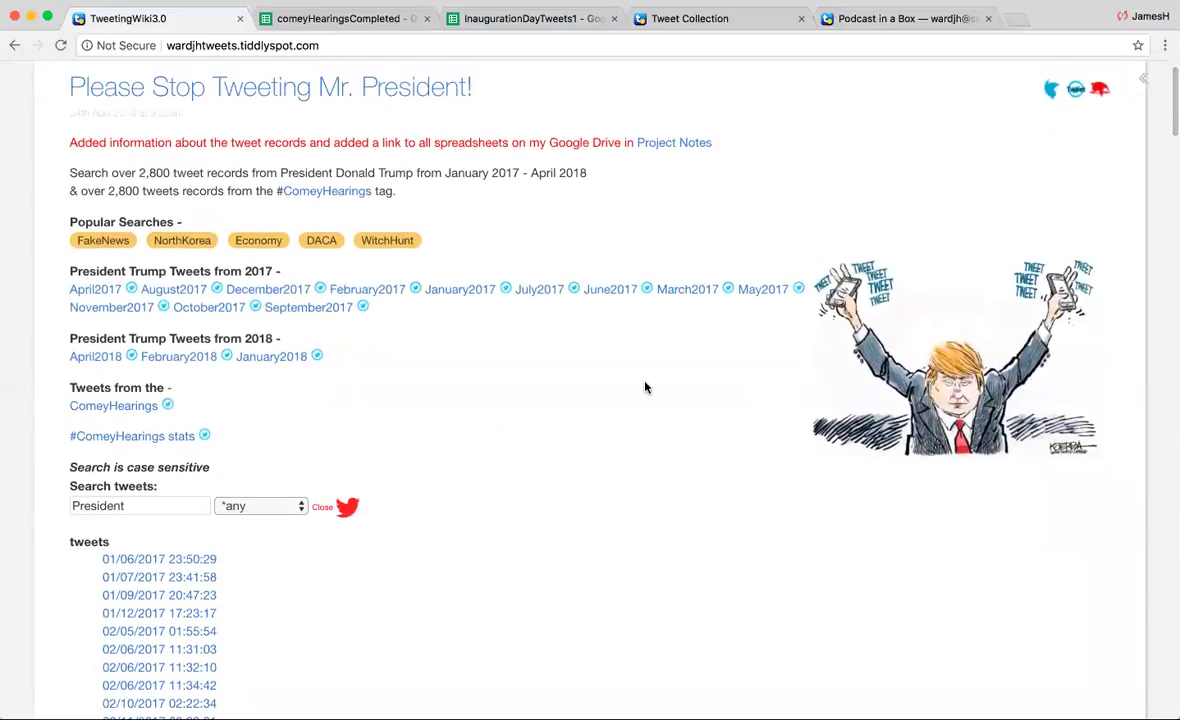
scroll(645, 387, "up", 1)
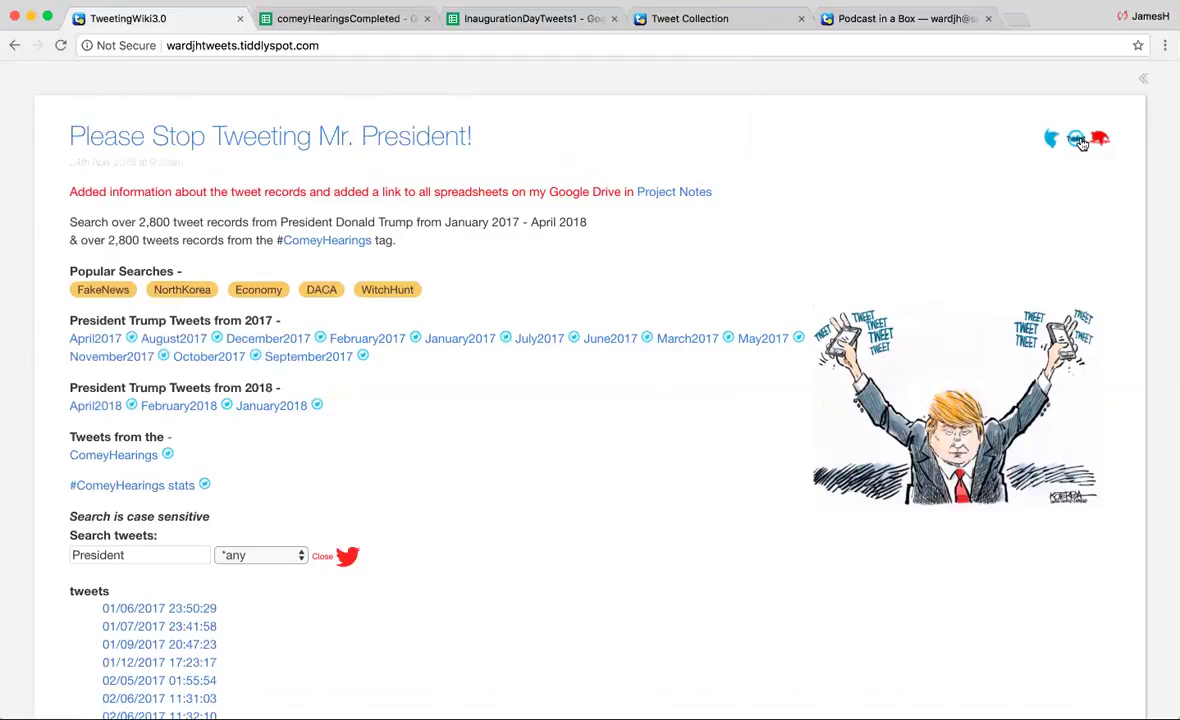
Edit the main tiddler and review its wikitext, highlighting the image markup through the footer rule.
left_click(1080, 143)
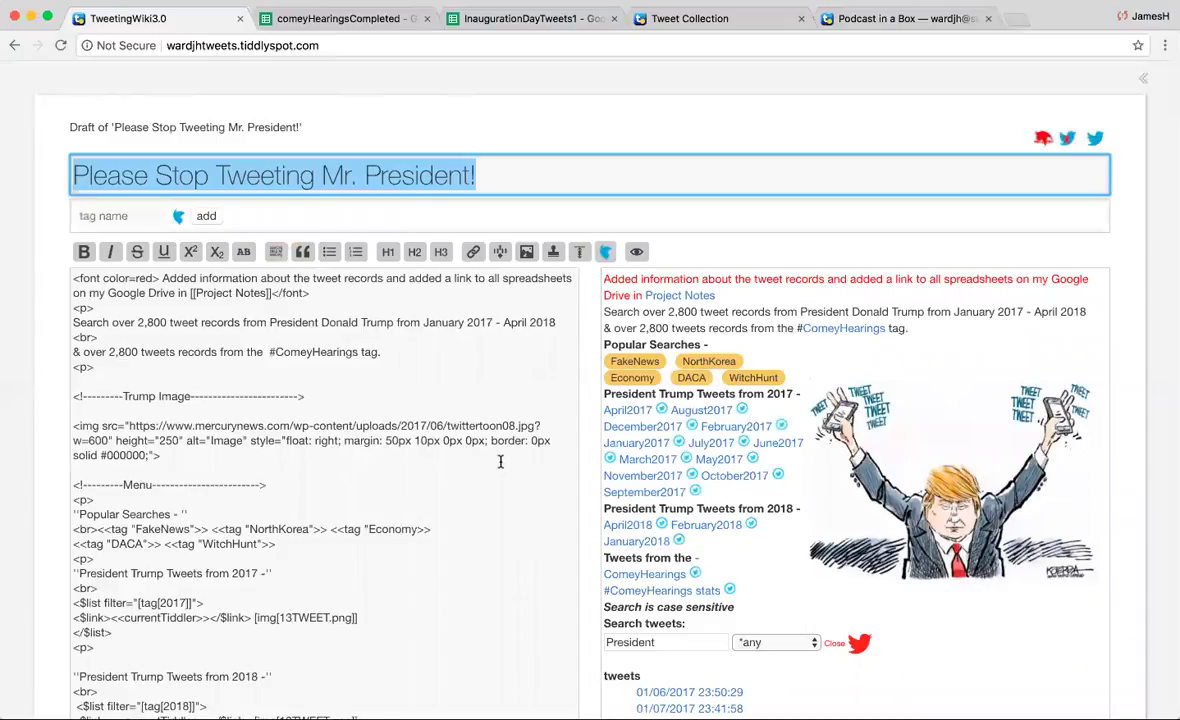
scroll(500, 461, "down", 5)
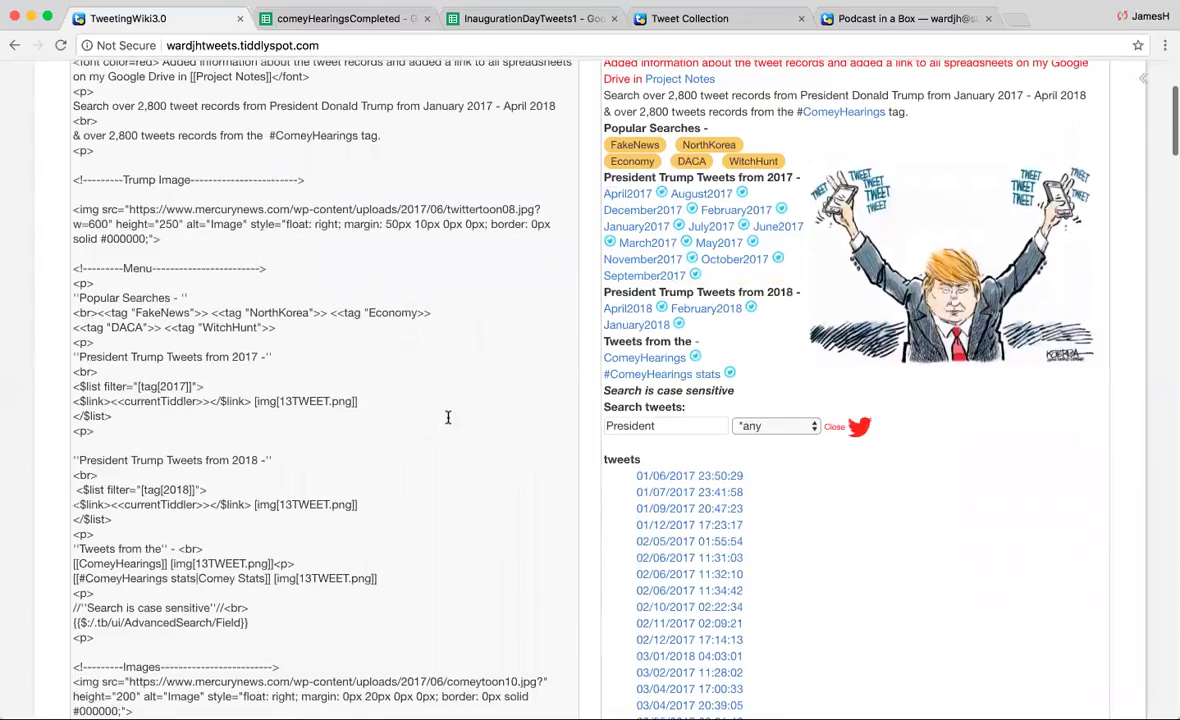
scroll(448, 417, "down", 1)
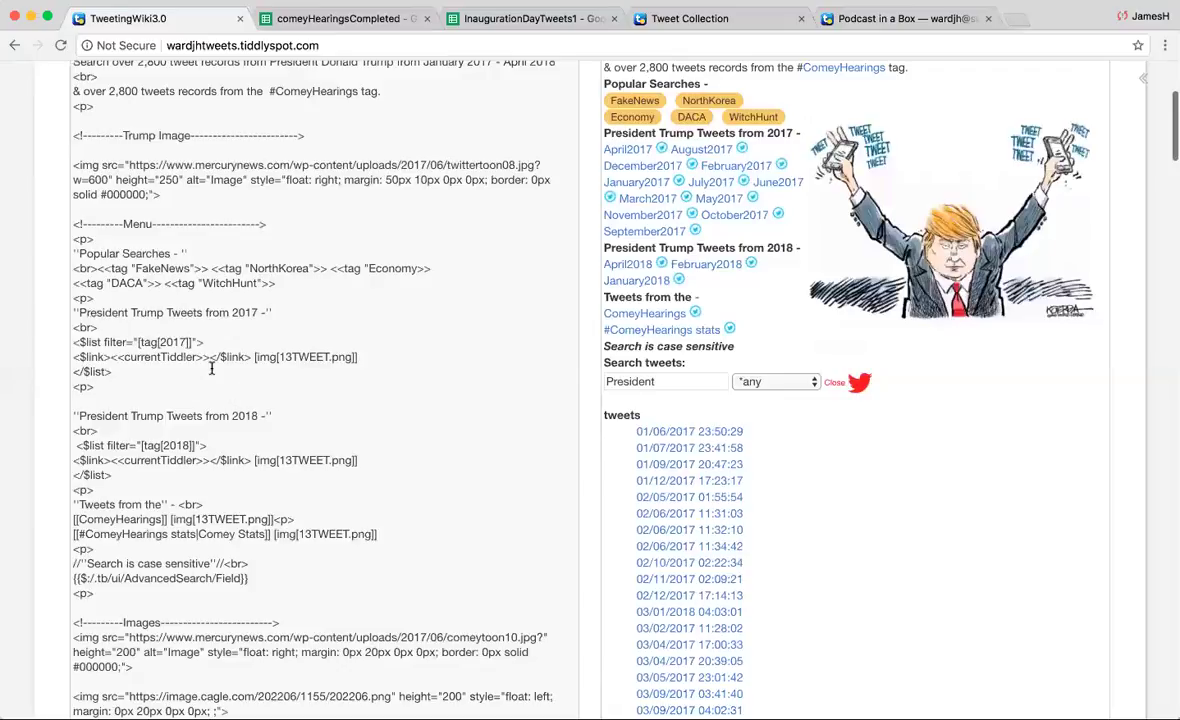
scroll(360, 454, "down", 1)
scroll(360, 454, "down", 5)
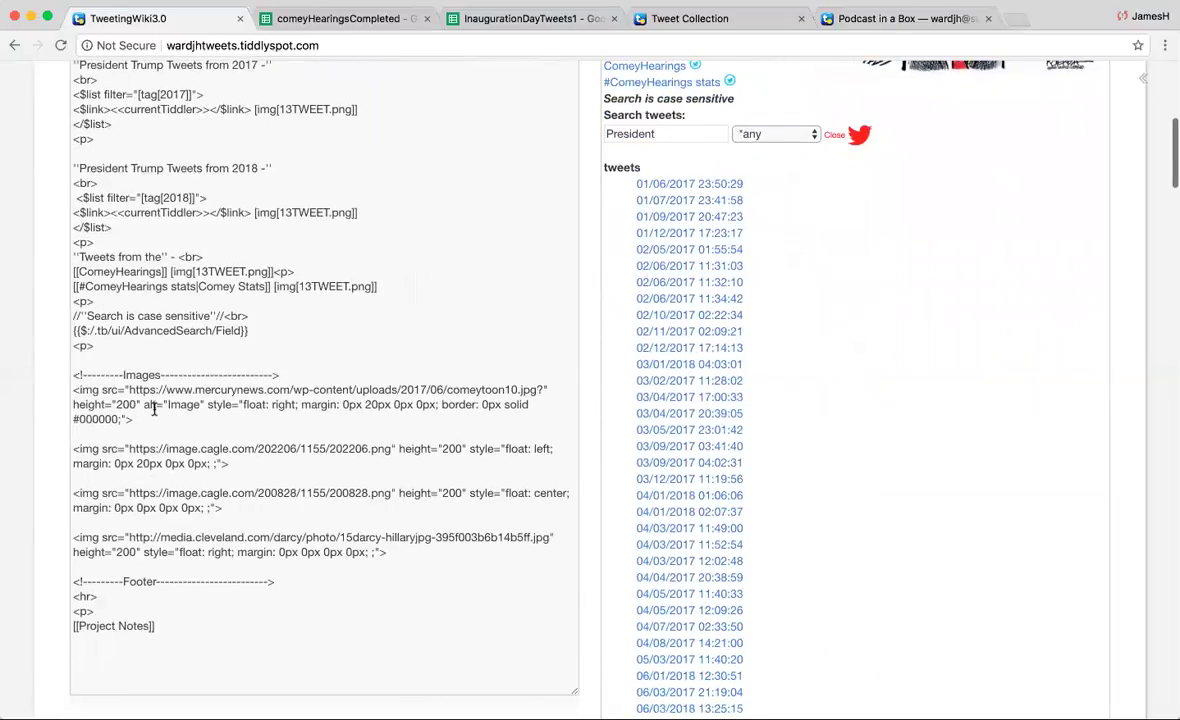
left_click_drag(73, 352, 430, 555)
left_click(340, 300)
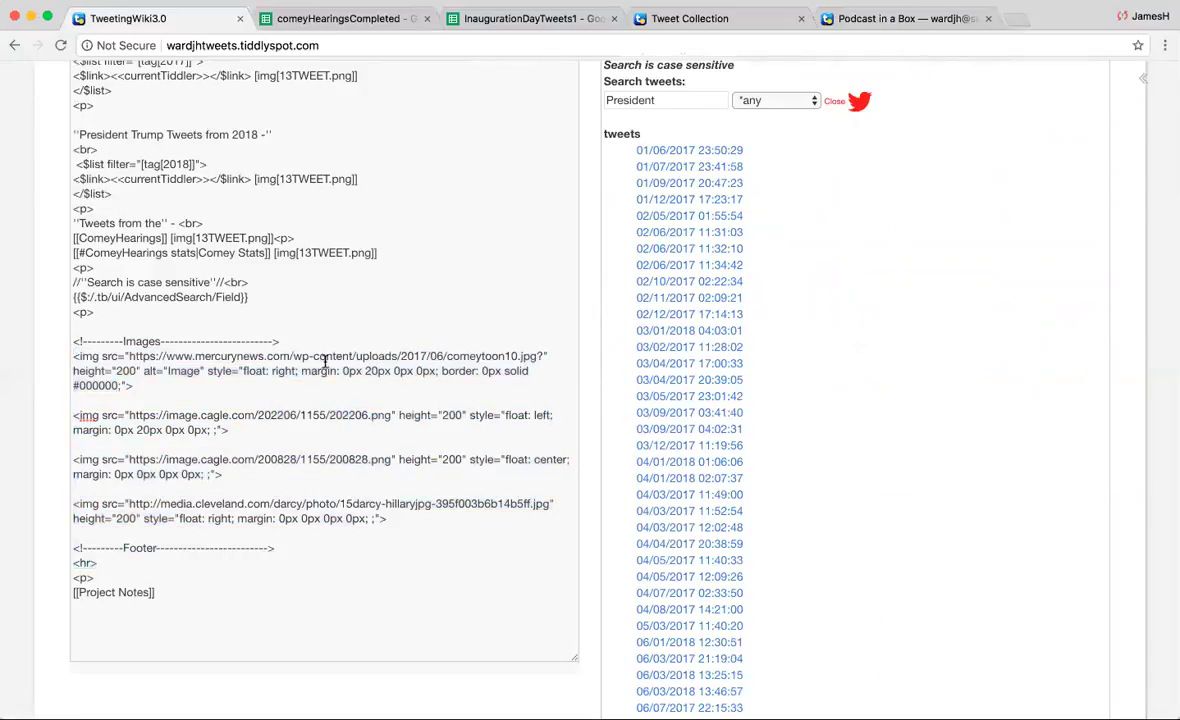
scroll(290, 388, "up", 1)
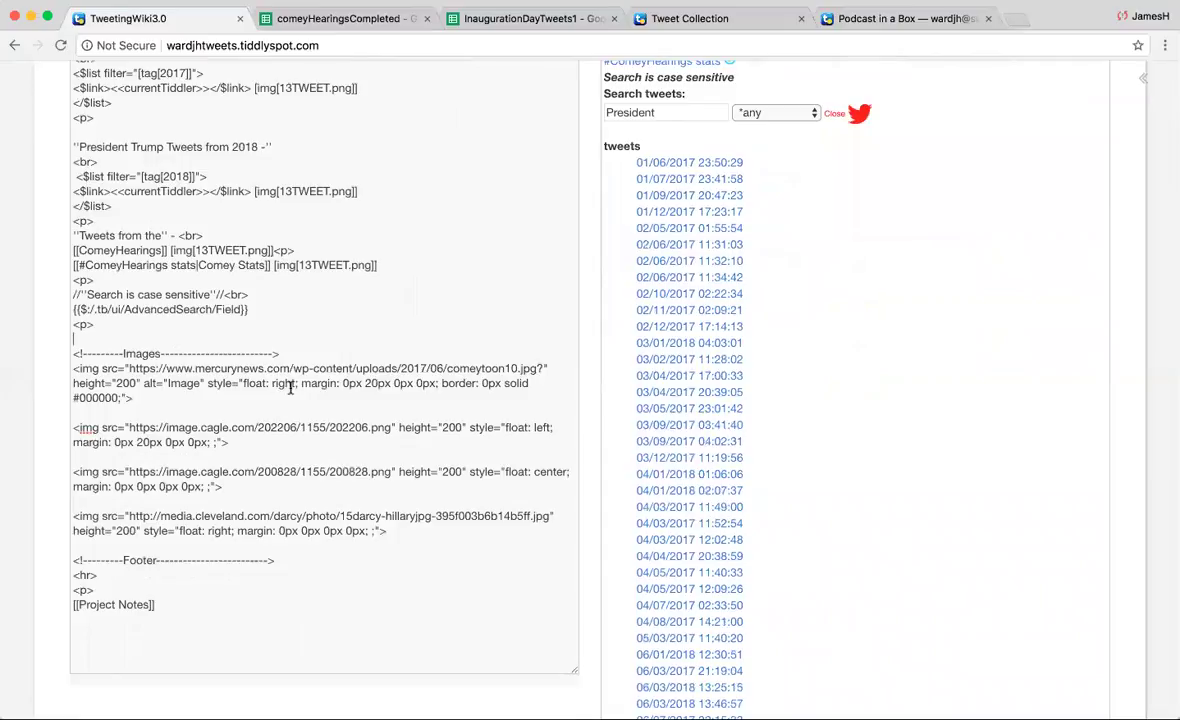
scroll(1097, 148, "up", 10)
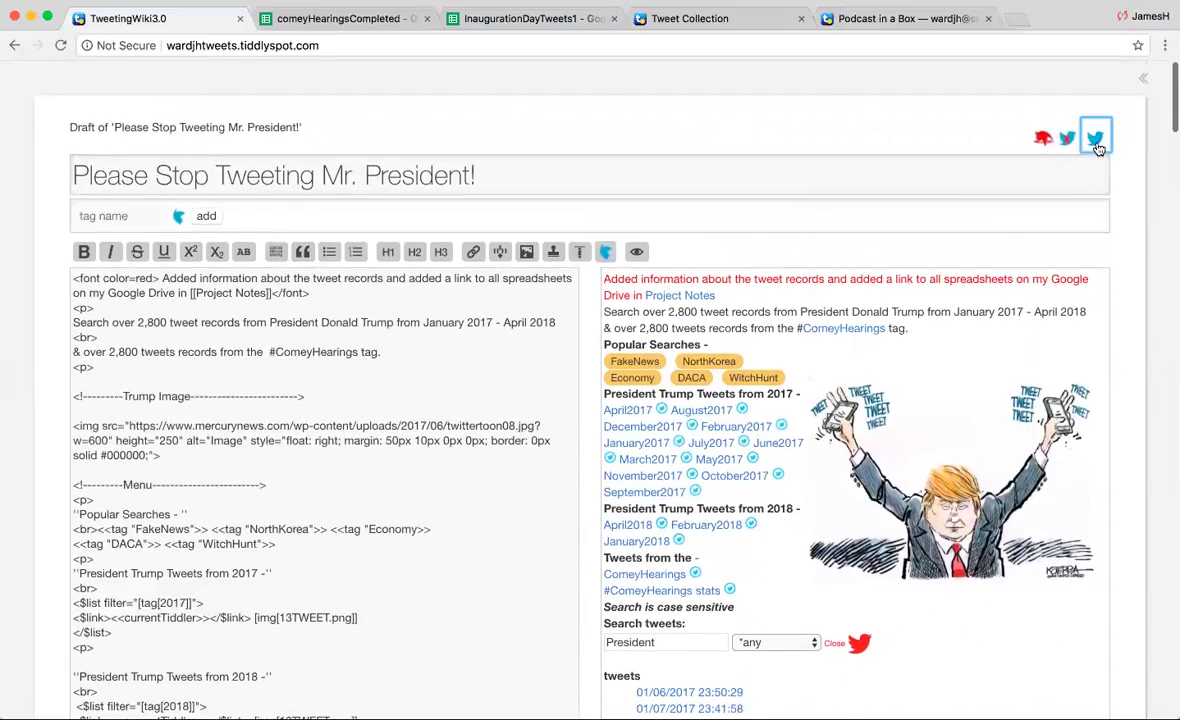
Finish editing so the main tiddler is saved, then scroll through the page to the Project Notes link.
left_click(1095, 139)
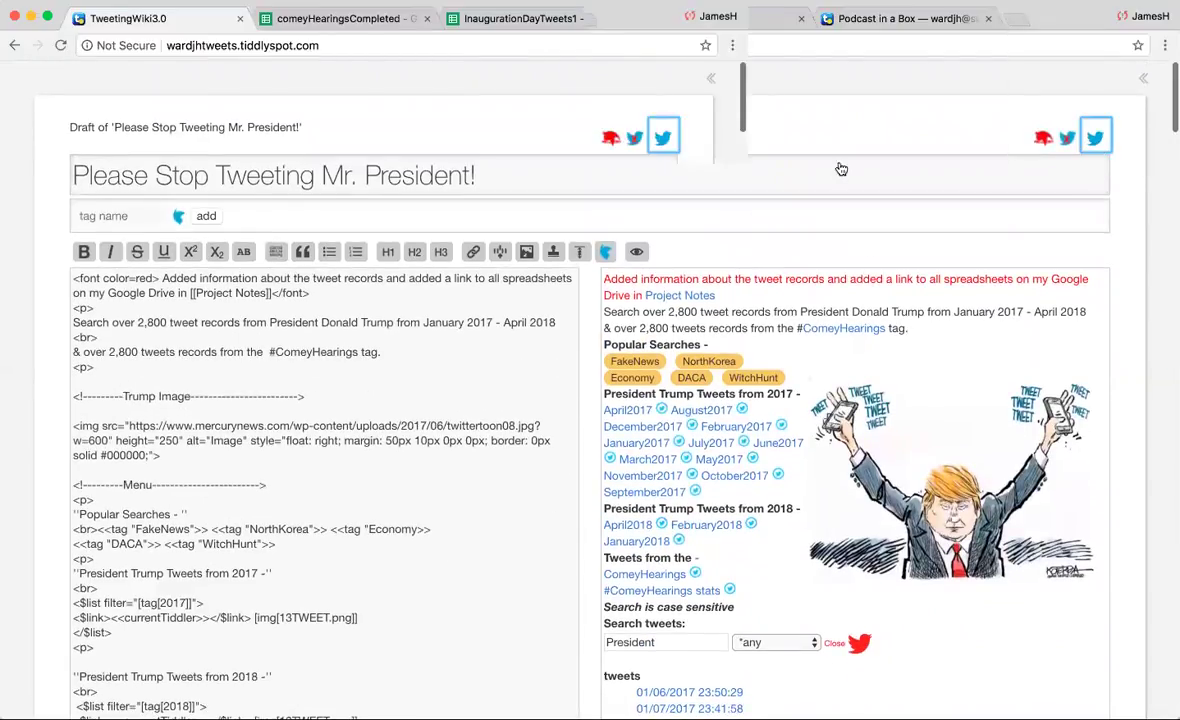
left_click(1097, 141)
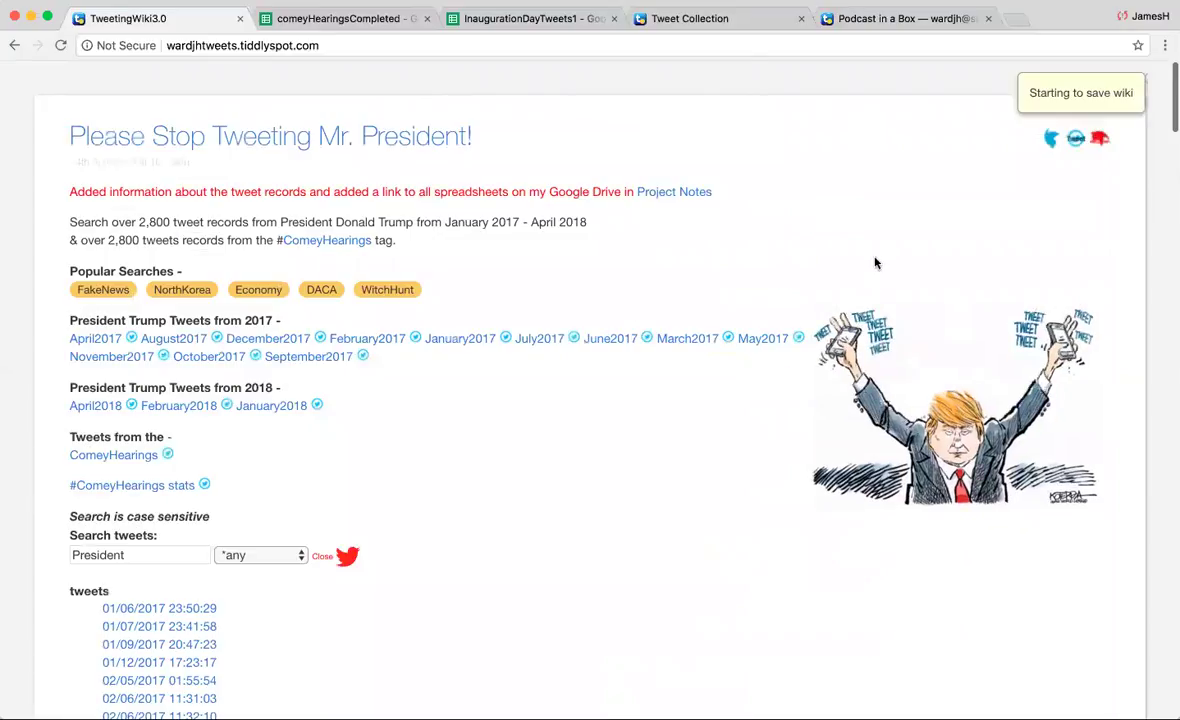
scroll(876, 260, "down", 4)
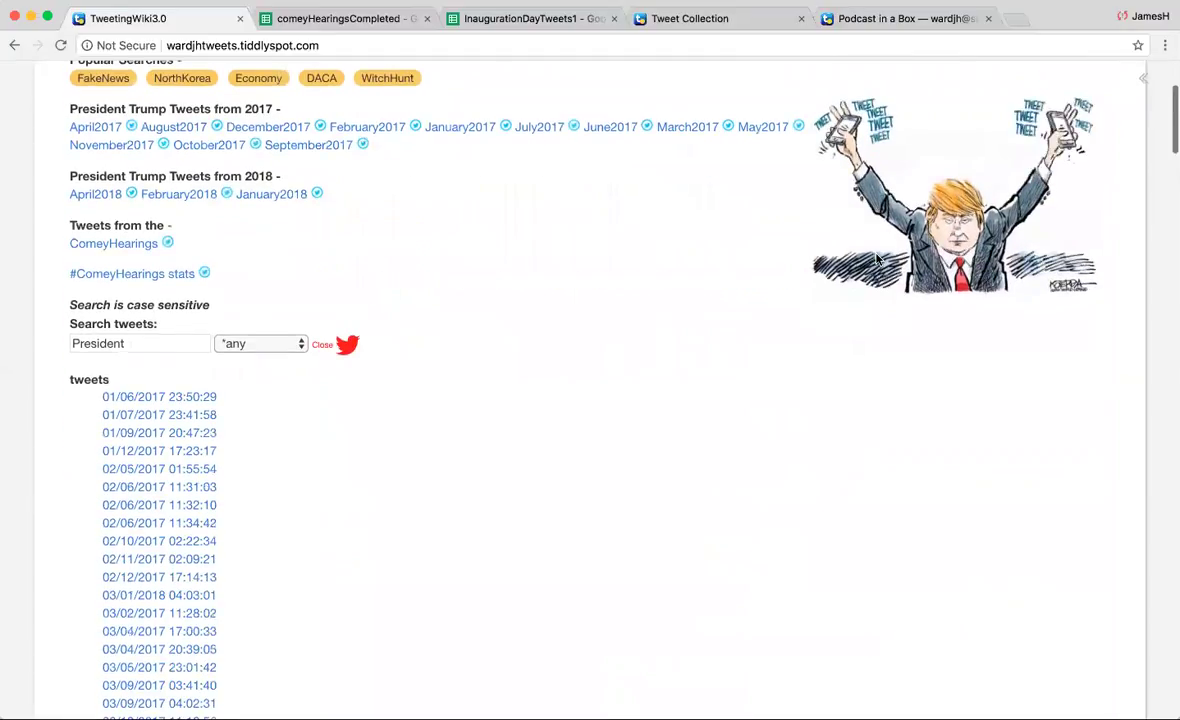
scroll(876, 260, "down", 2)
scroll(876, 258, "up", 5)
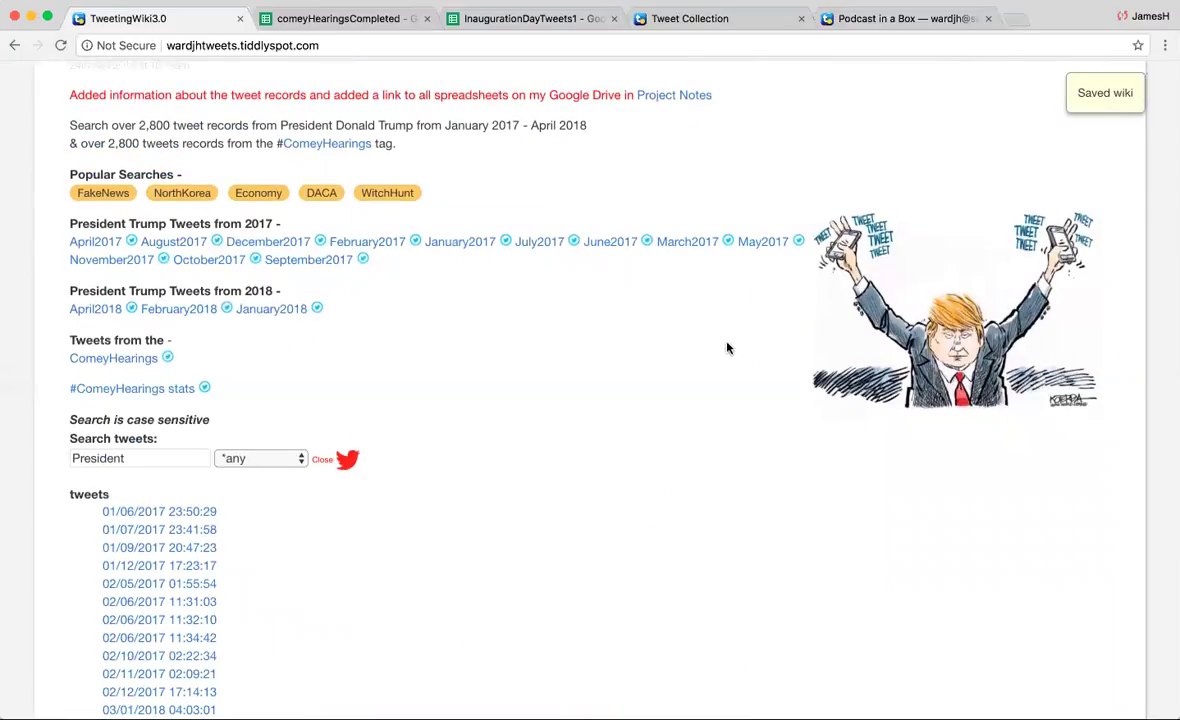
scroll(551, 311, "up", 2)
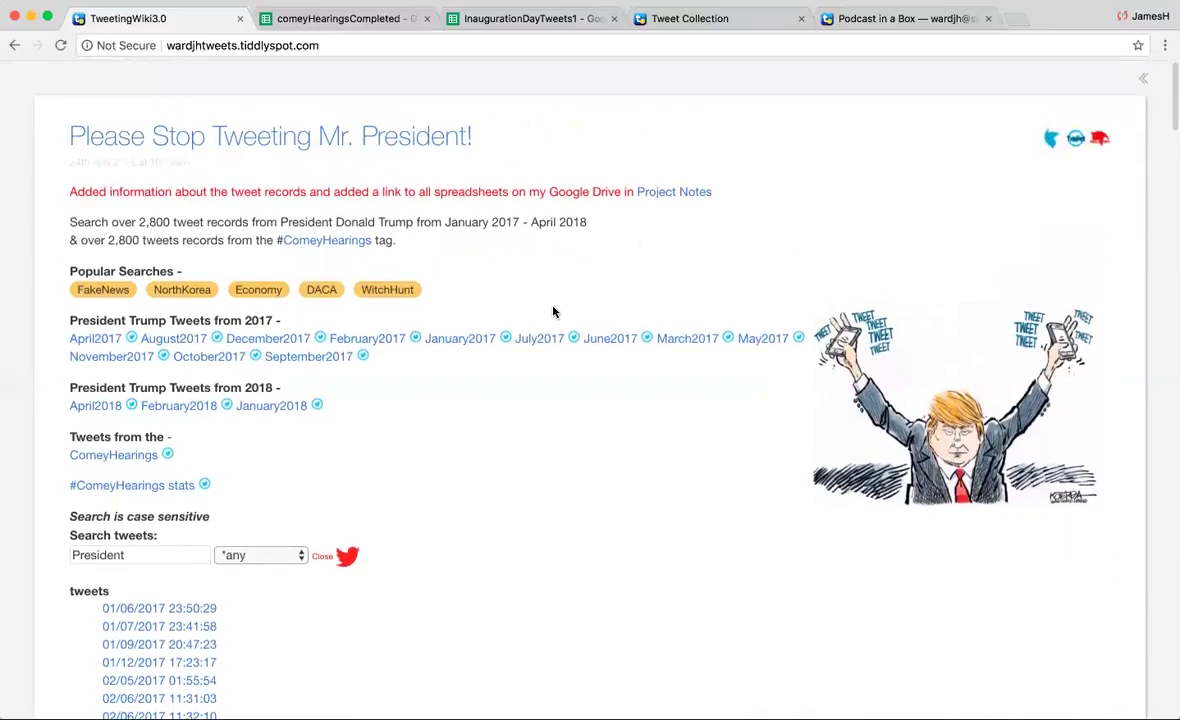
scroll(552, 312, "down", 20)
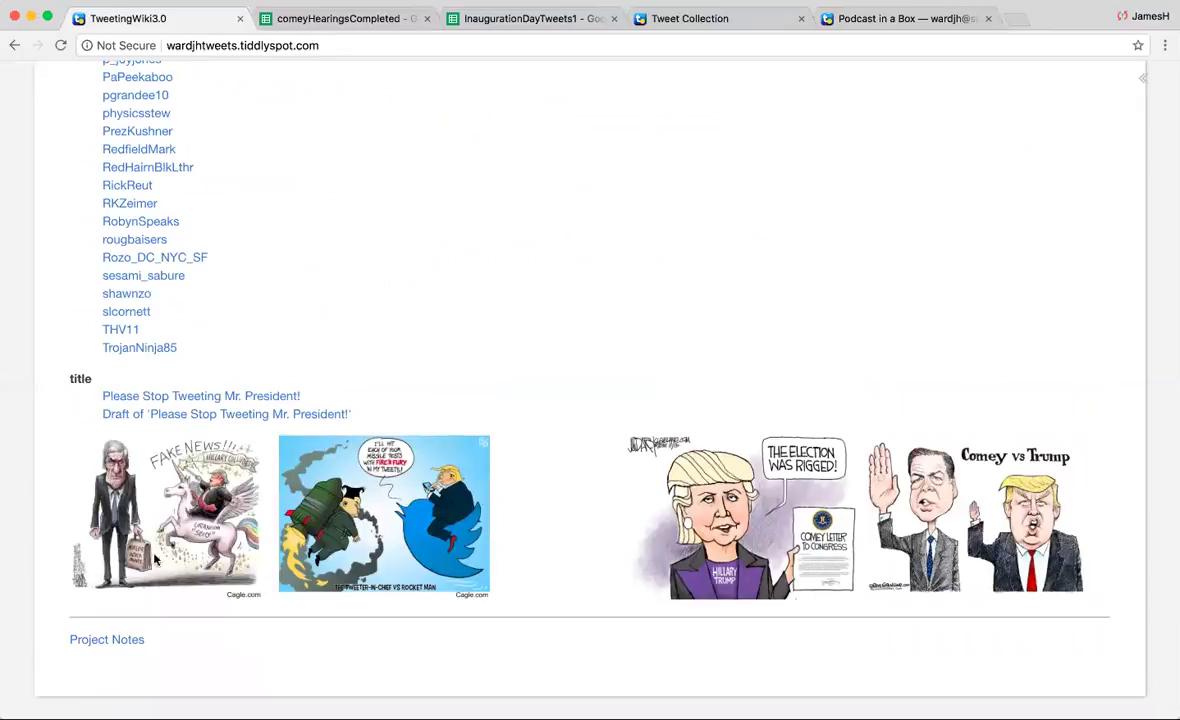
Open the Project Notes tiddler, then switch to the Tweet Collection wiki.
left_click(129, 642)
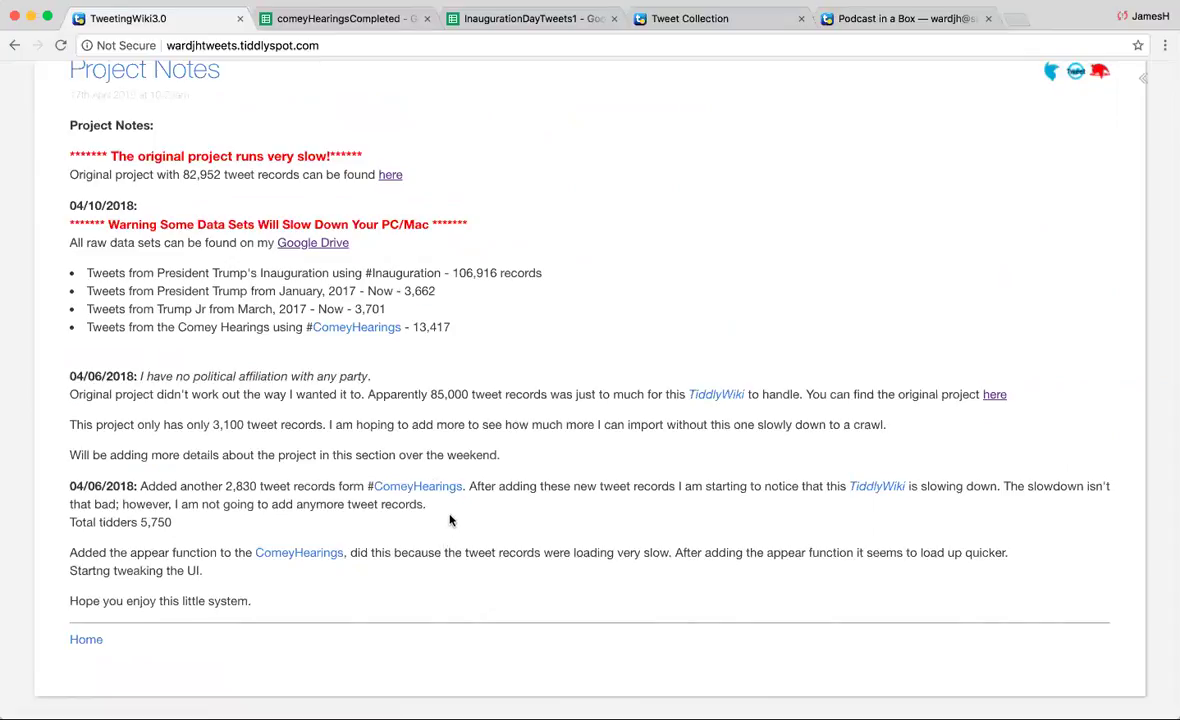
scroll(450, 520, "up", 2)
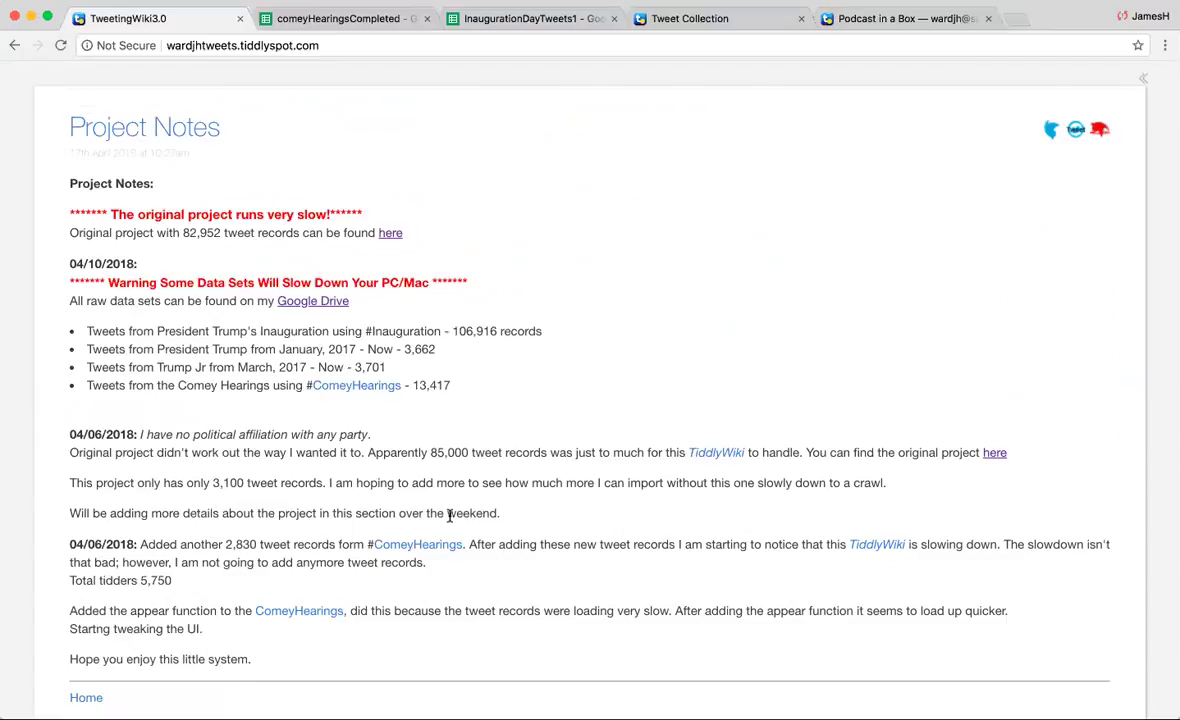
left_click(706, 21)
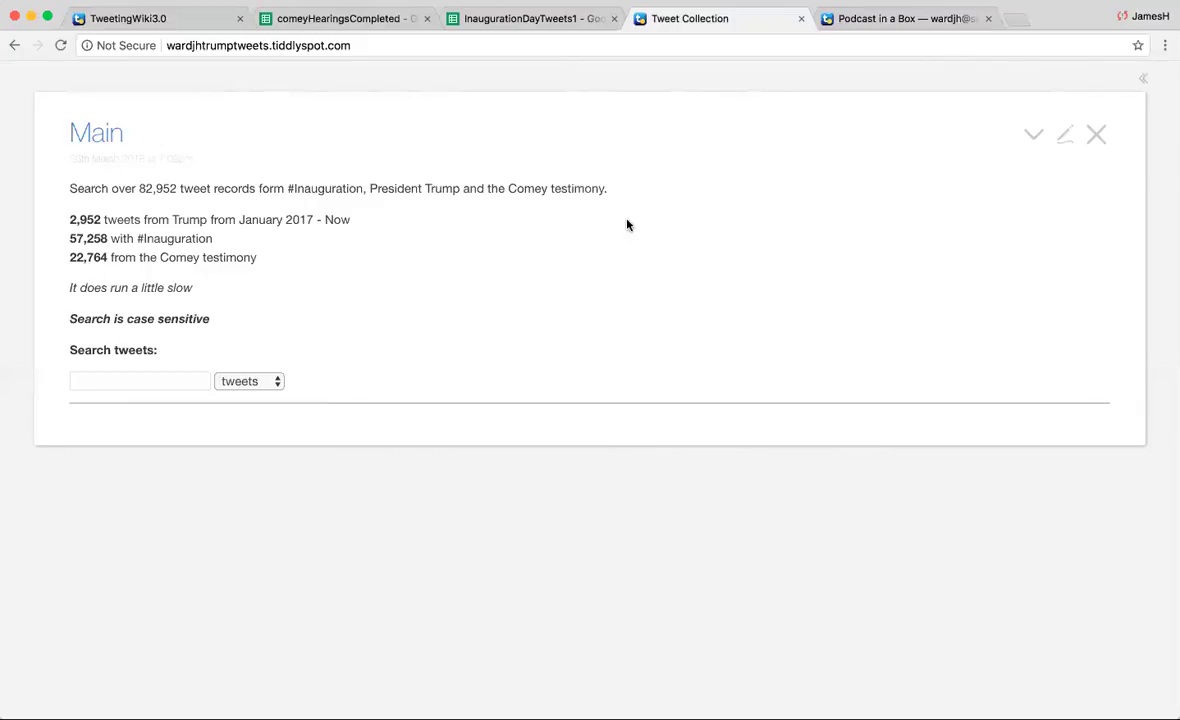
Switch to the comeyHearingsCompleted Google Sheets file showing its Archive sheet.
left_click(370, 19)
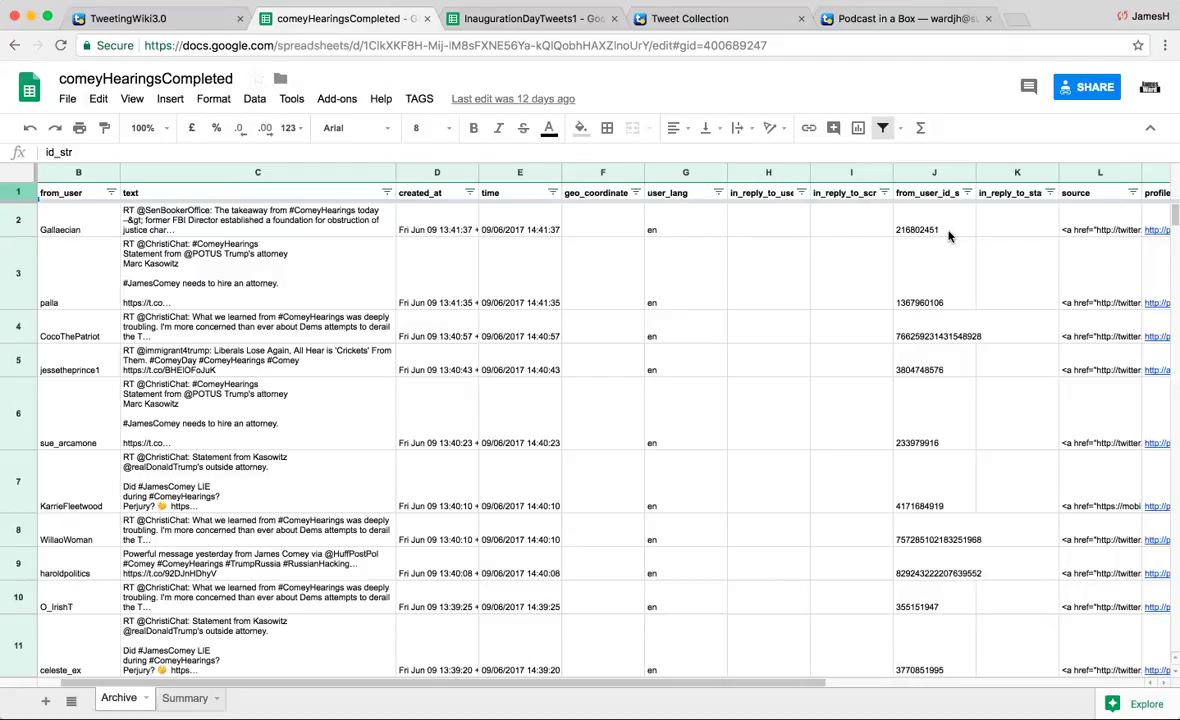
scroll(950, 236, "right", 5)
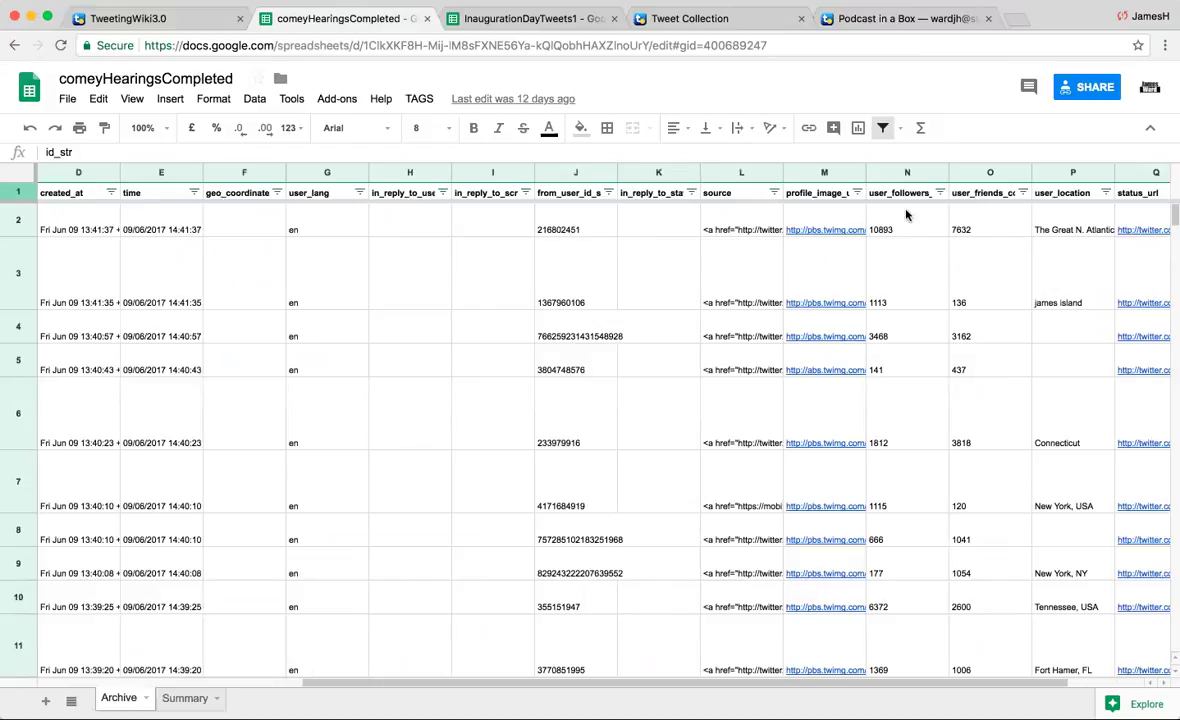
scroll(950, 298, "right", 2)
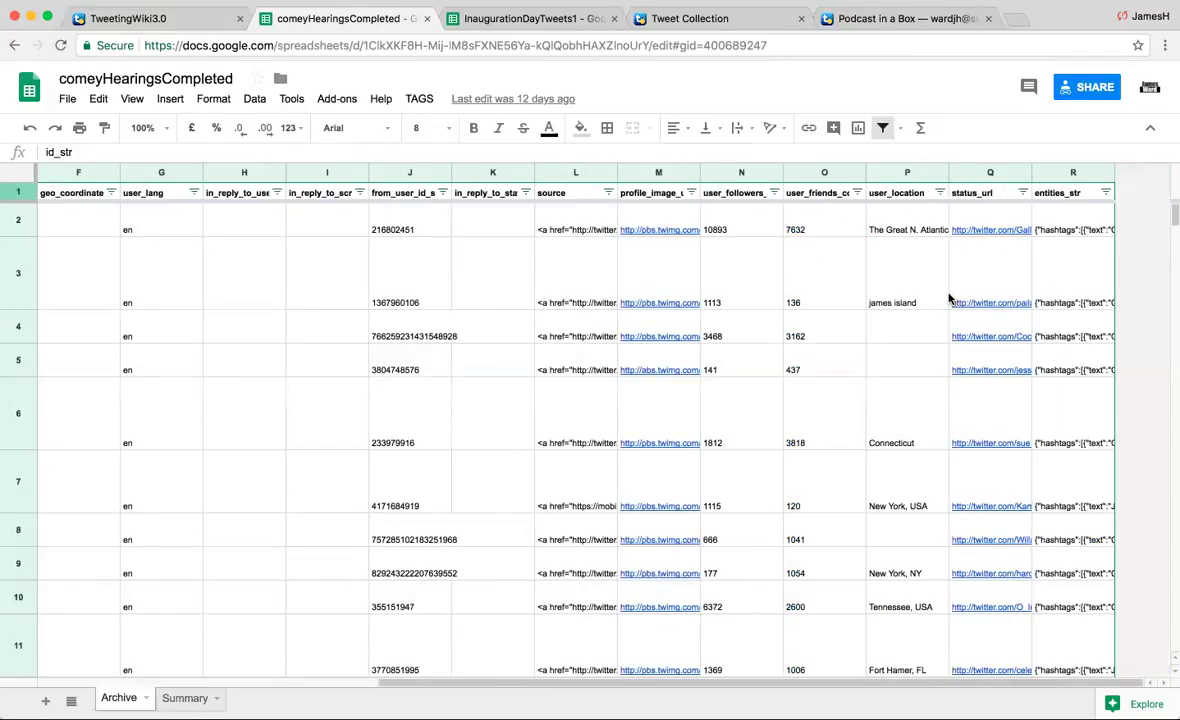
scroll(948, 298, "down", 3)
scroll(948, 298, "left", 1)
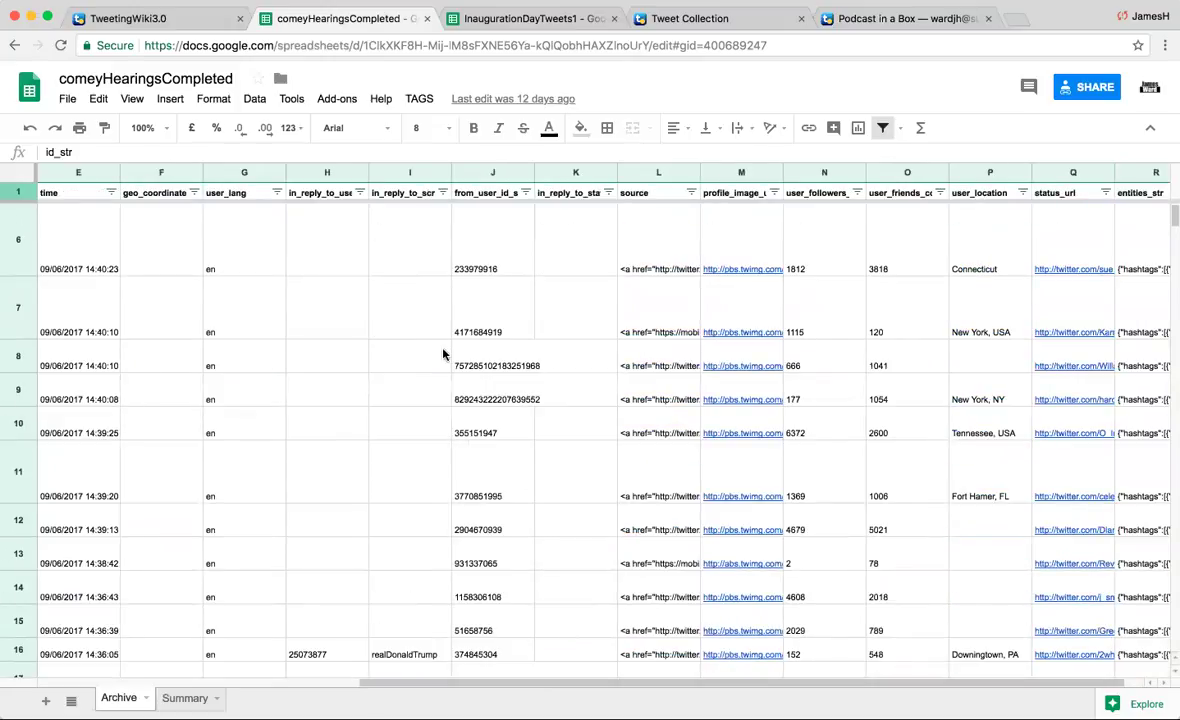
scroll(443, 353, "left", 4)
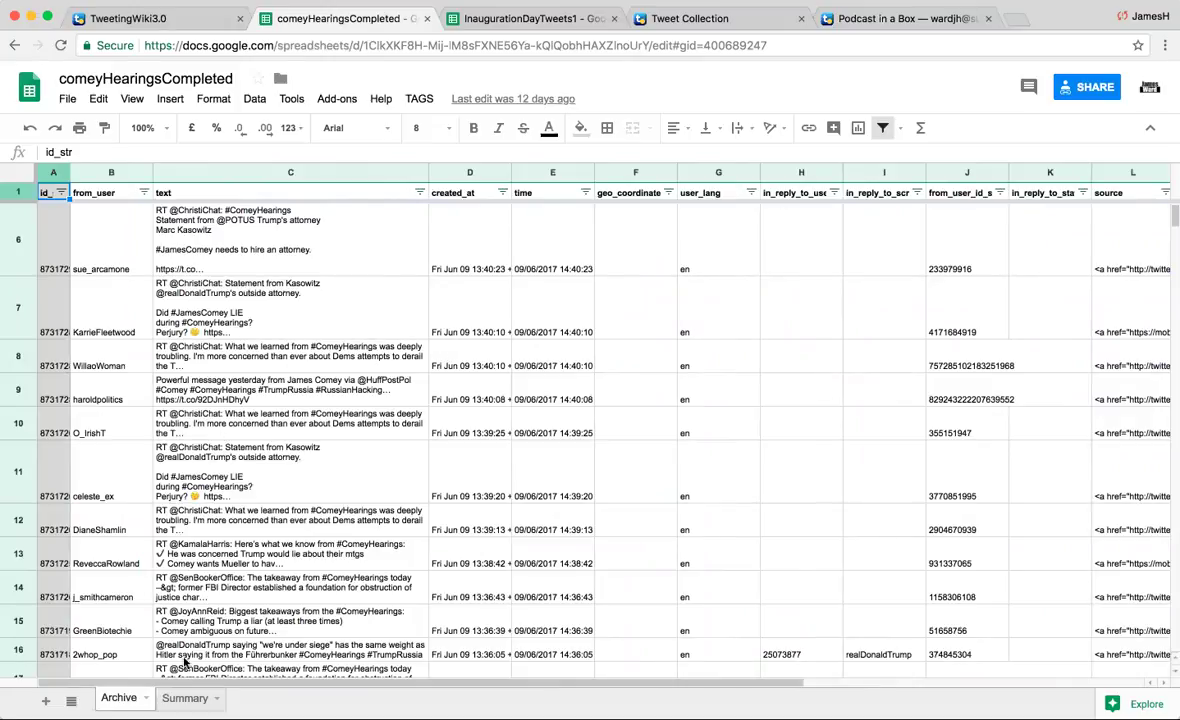
left_click(185, 698)
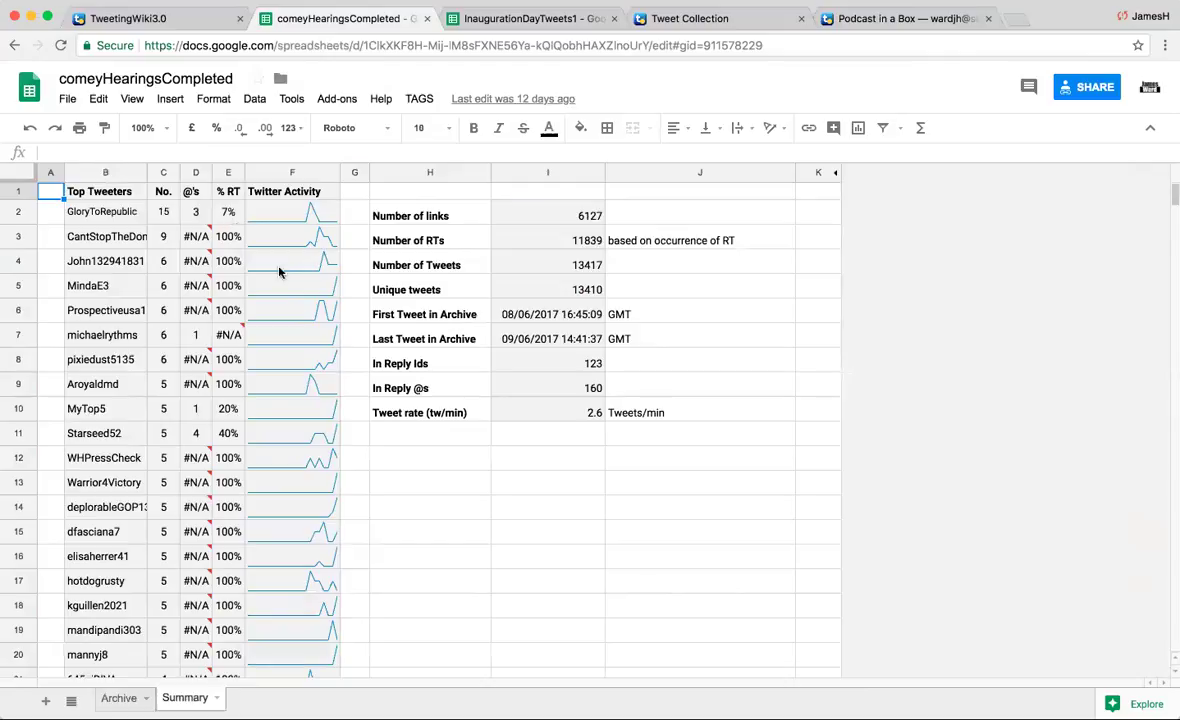
left_click(568, 212)
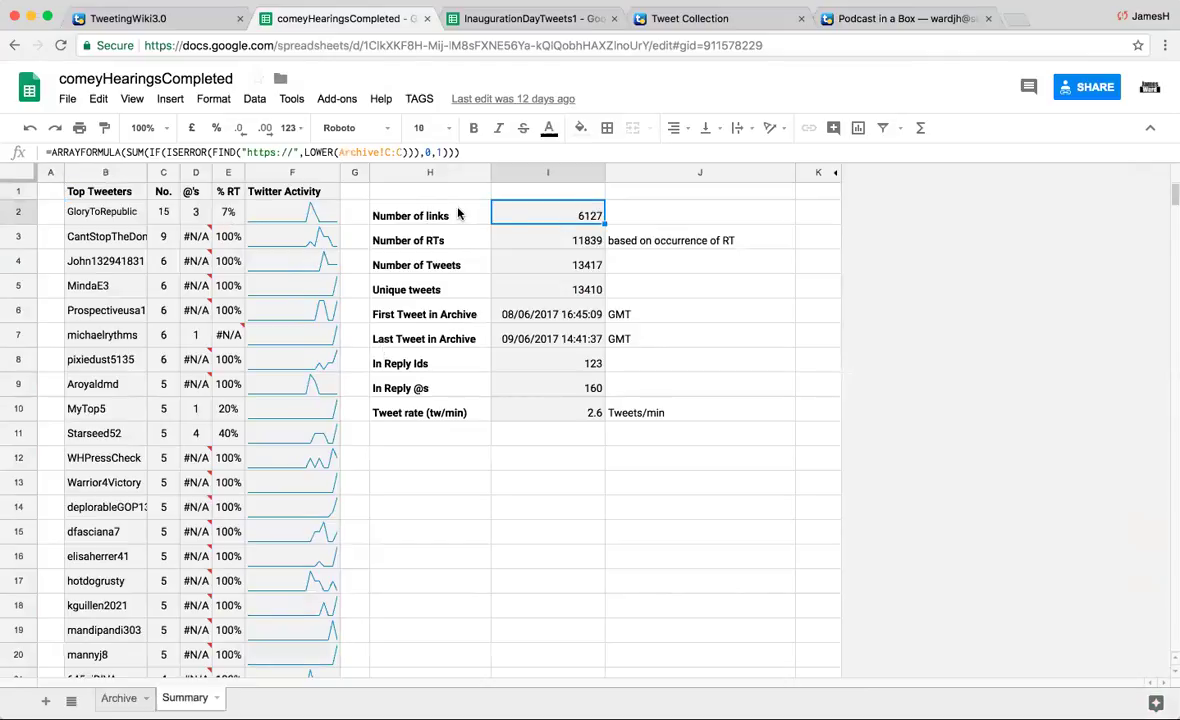
left_click(308, 150)
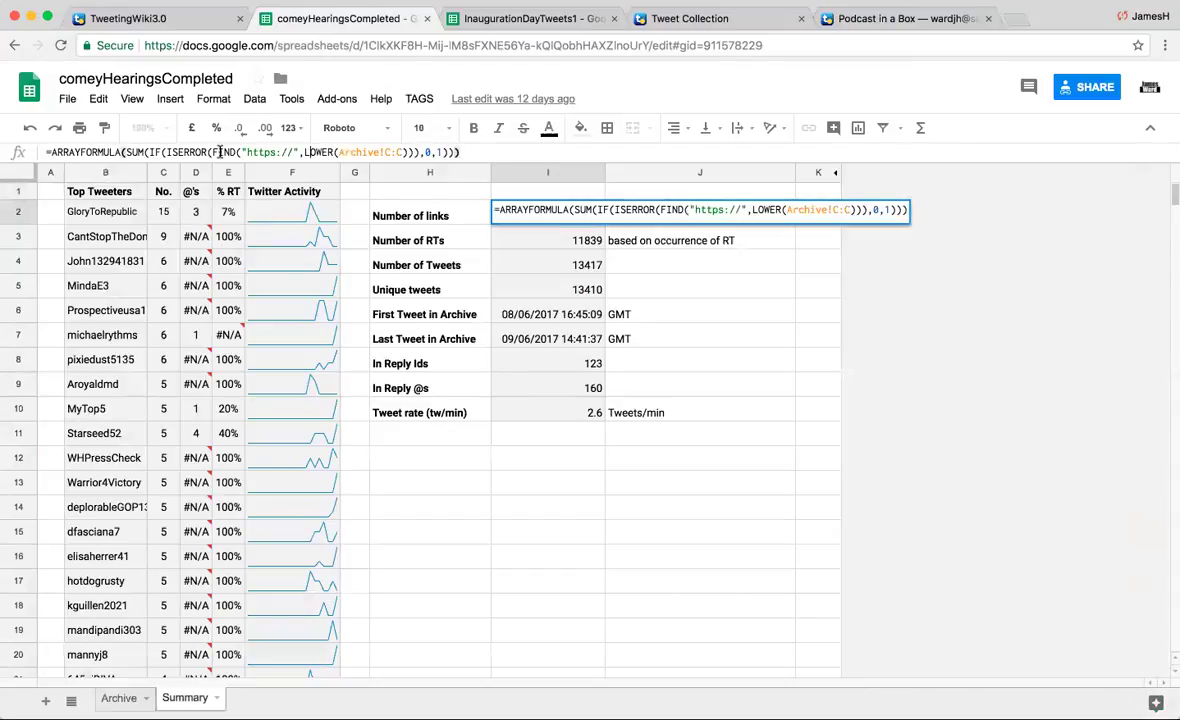
left_click(46, 152)
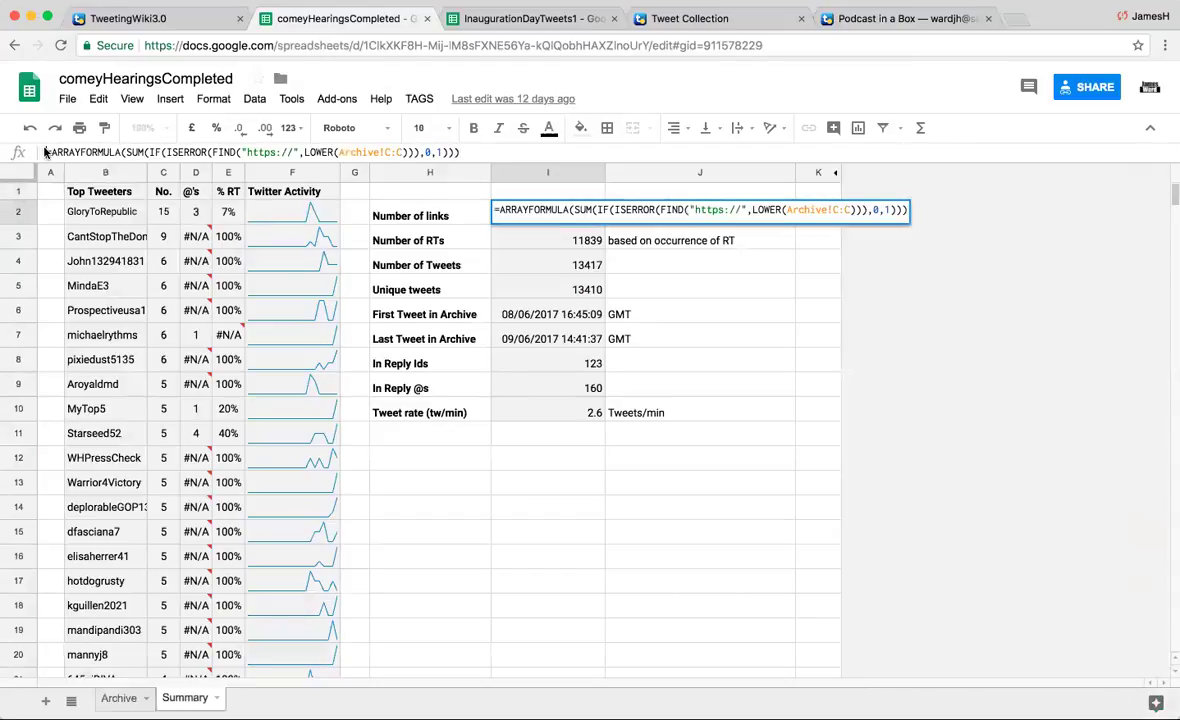
left_click(545, 456)
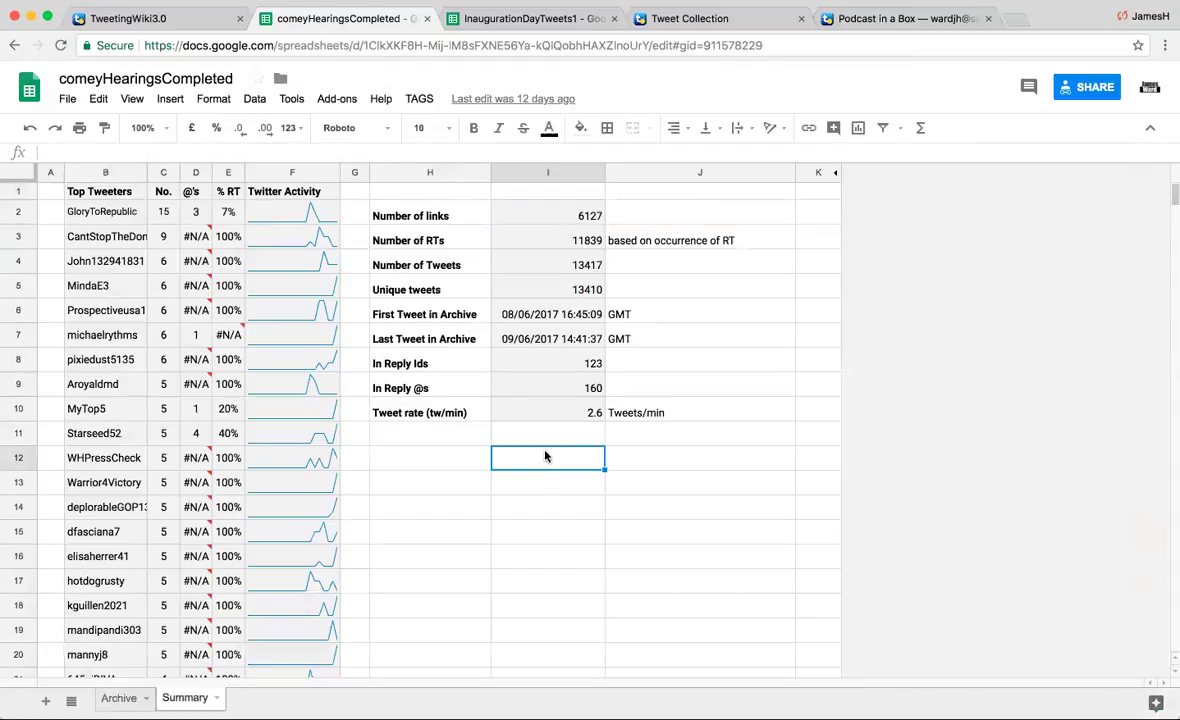
left_click(155, 208)
left_click(102, 210)
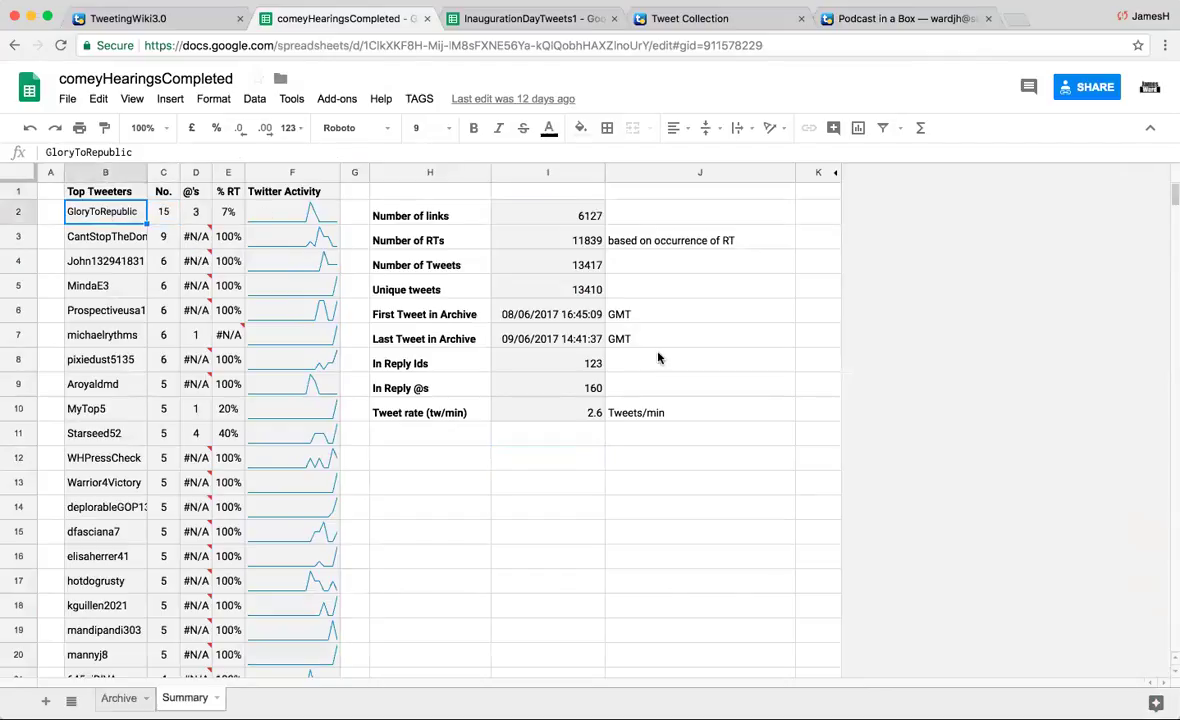
left_click(818, 384)
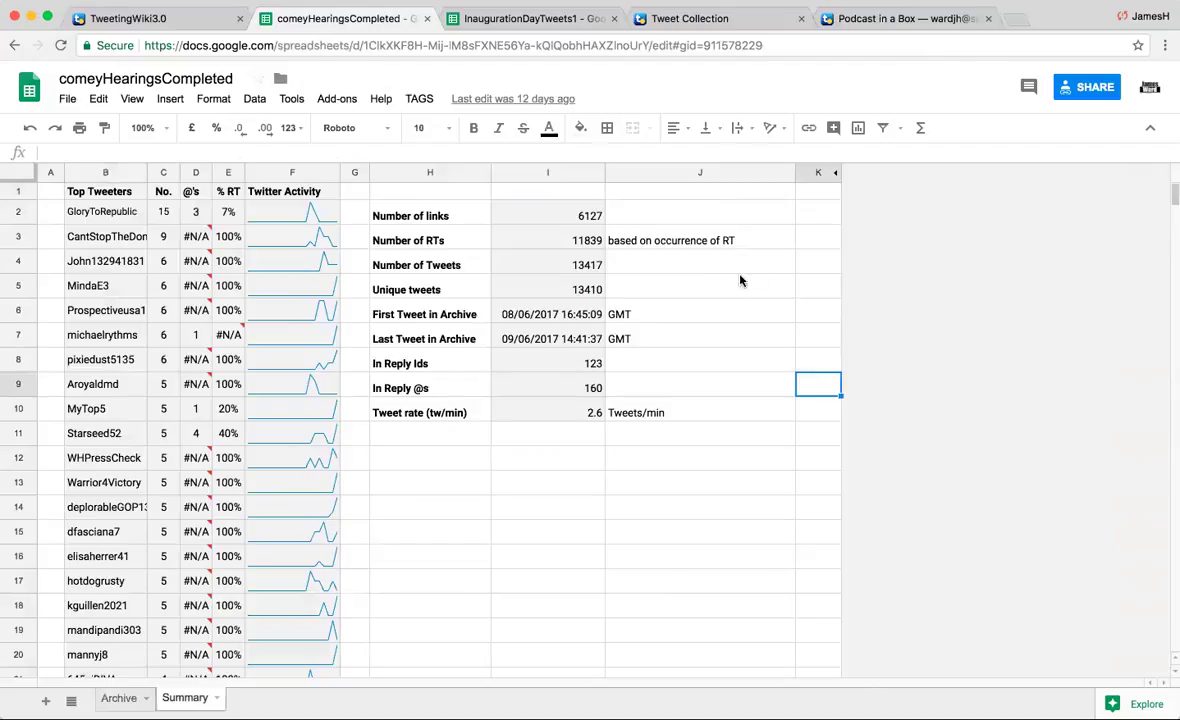
Switch to the InaugurationDayTweets1 spreadsheet, browse its Archive sheet, then show the Copy of Archive sheet.
left_click(540, 22)
scroll(476, 326, "down", 8)
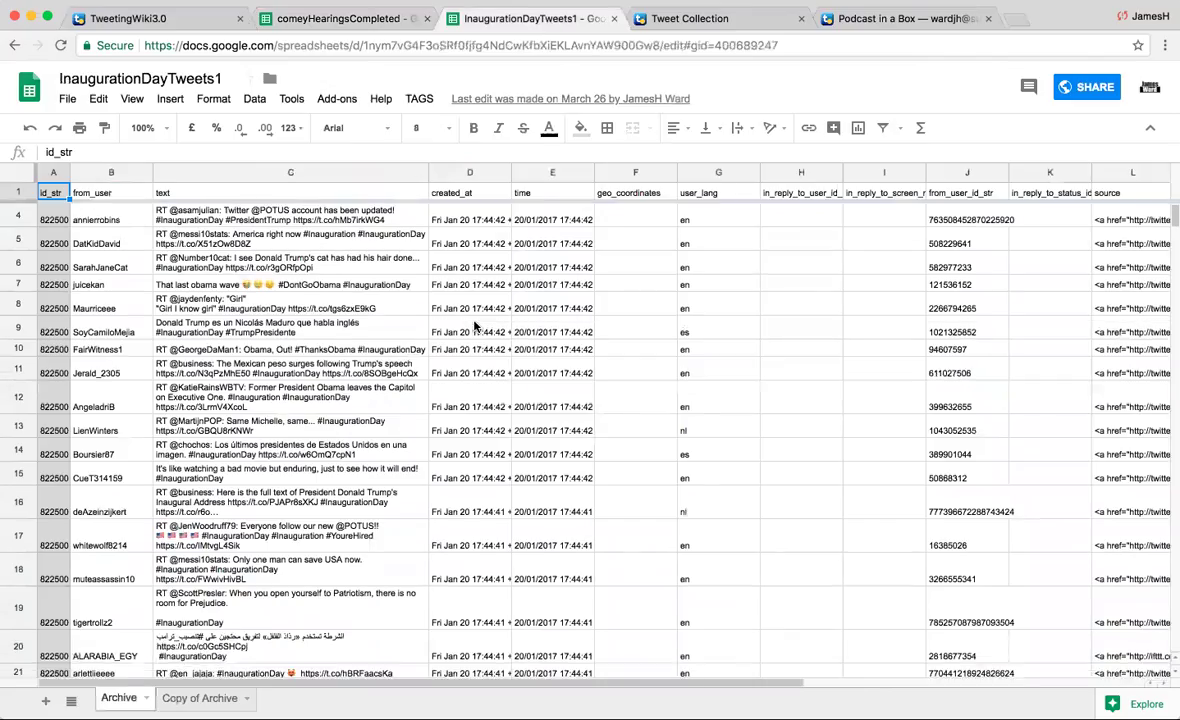
scroll(476, 326, "down", 5)
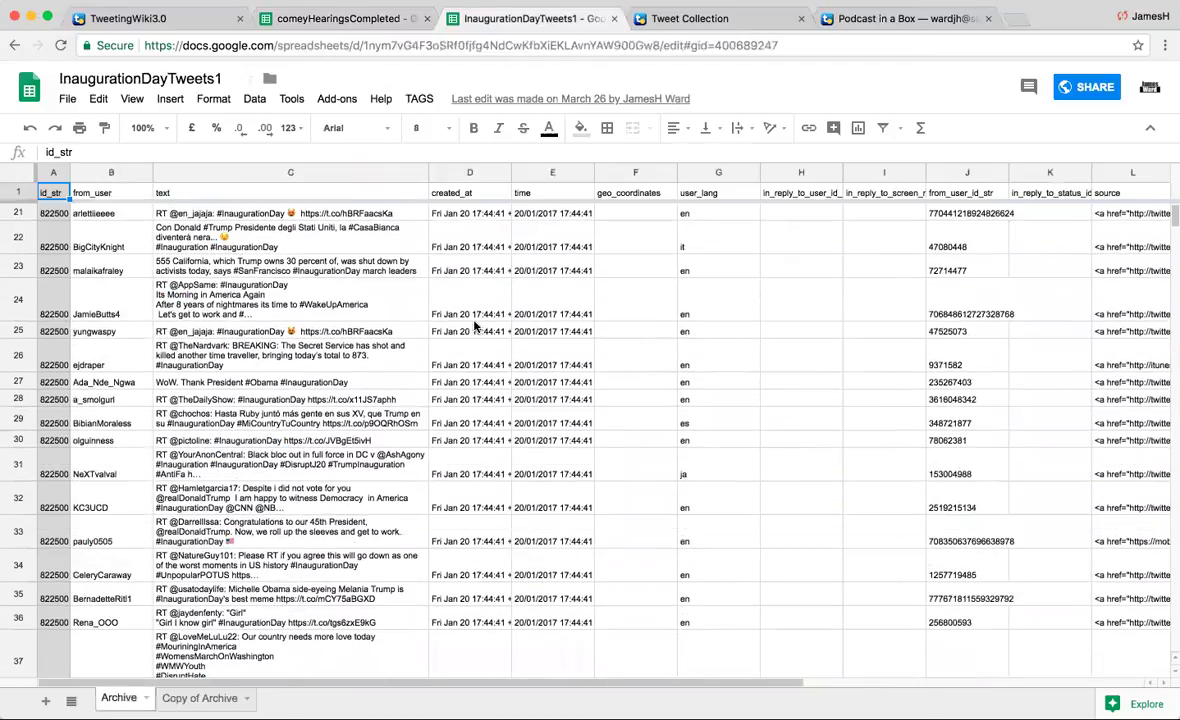
scroll(476, 326, "up", 10)
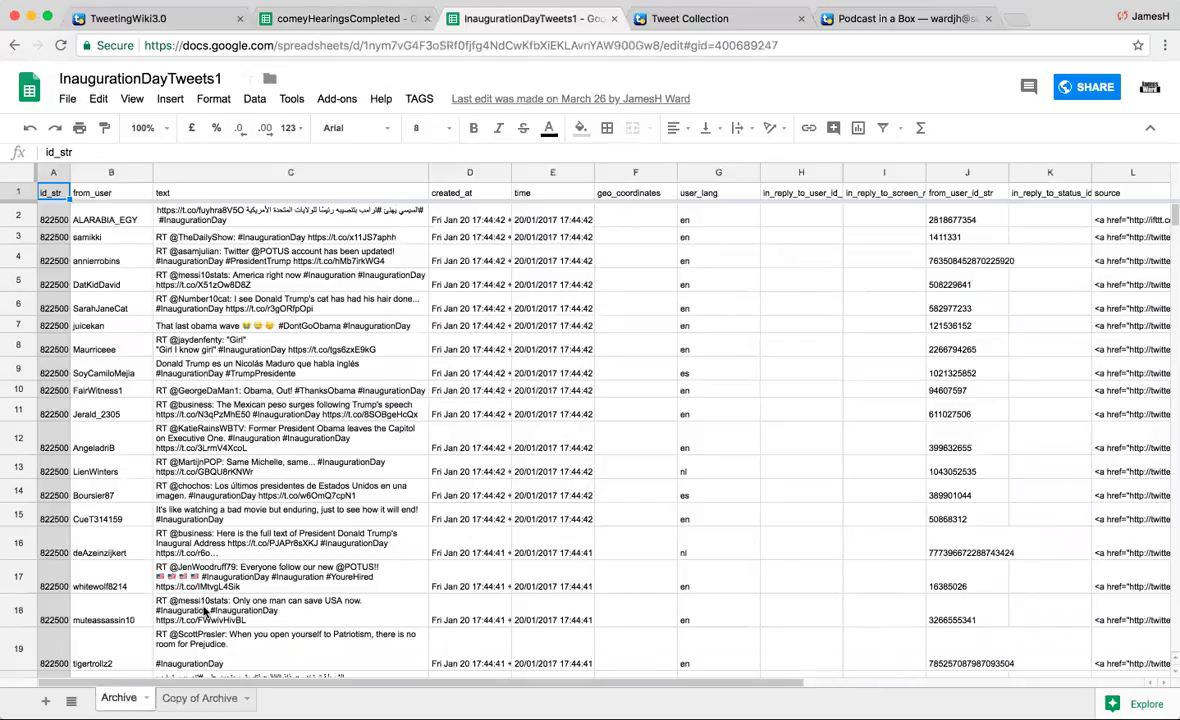
left_click(200, 697)
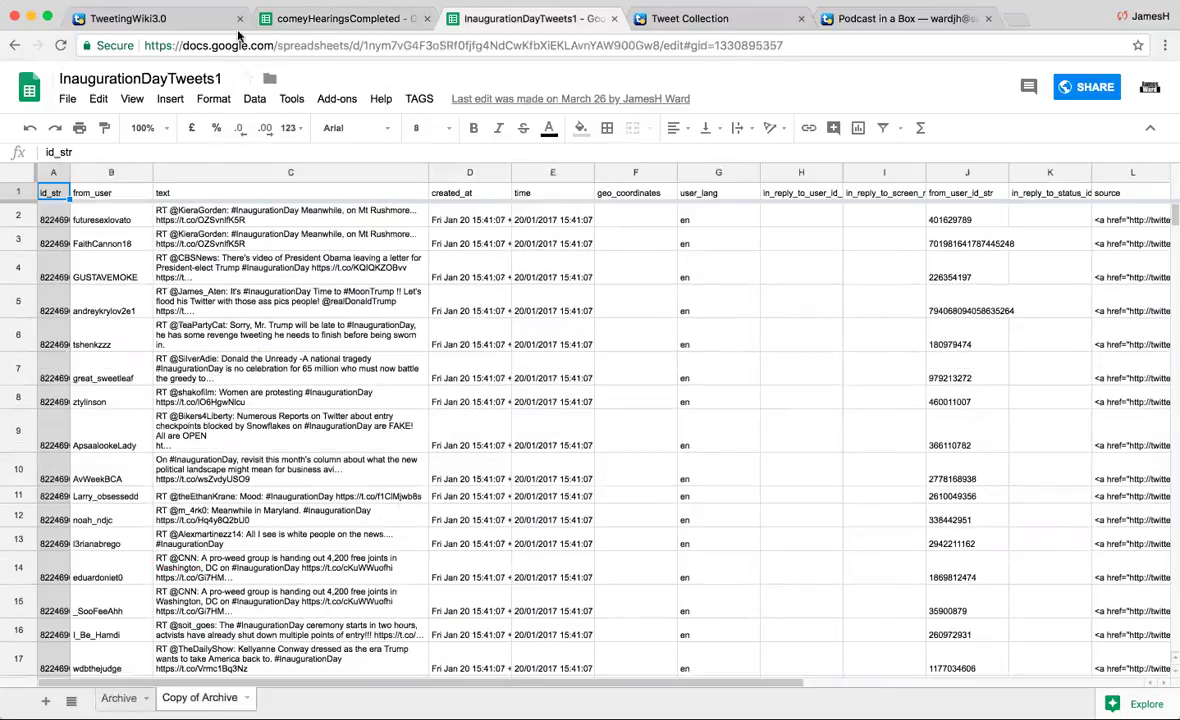
On comeyHearingsCompleted's Archive sheet, select the created_at column D and its header text.
left_click(310, 21)
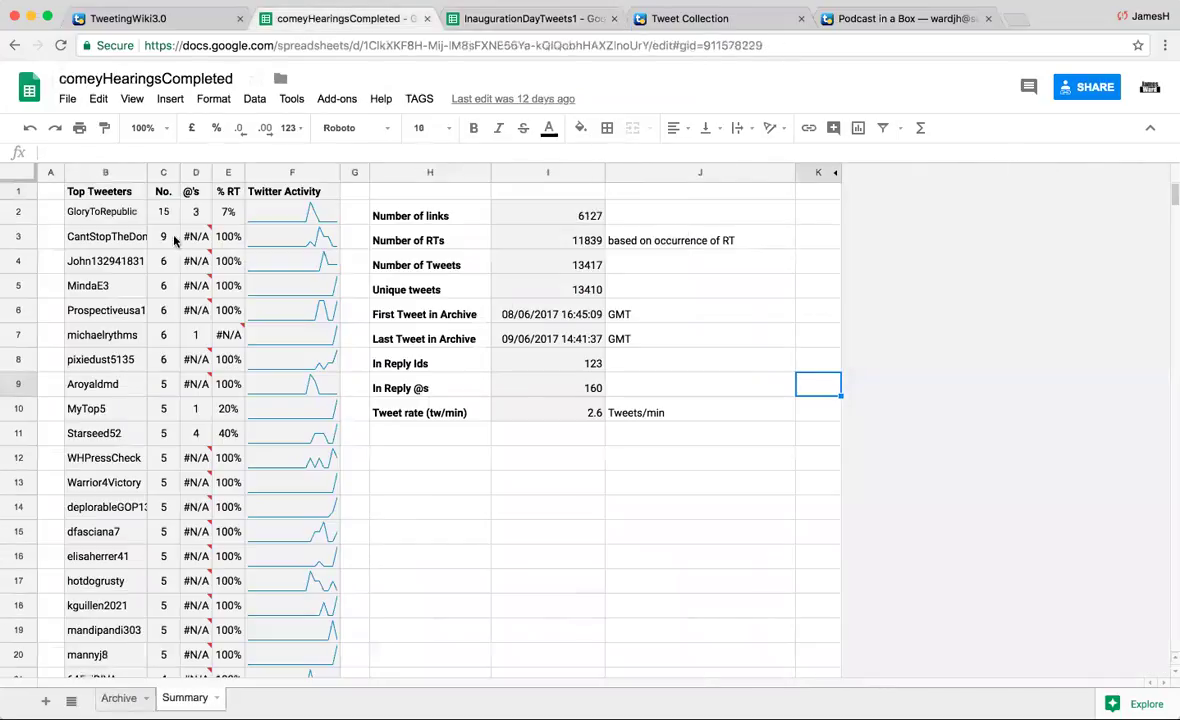
left_click(118, 697)
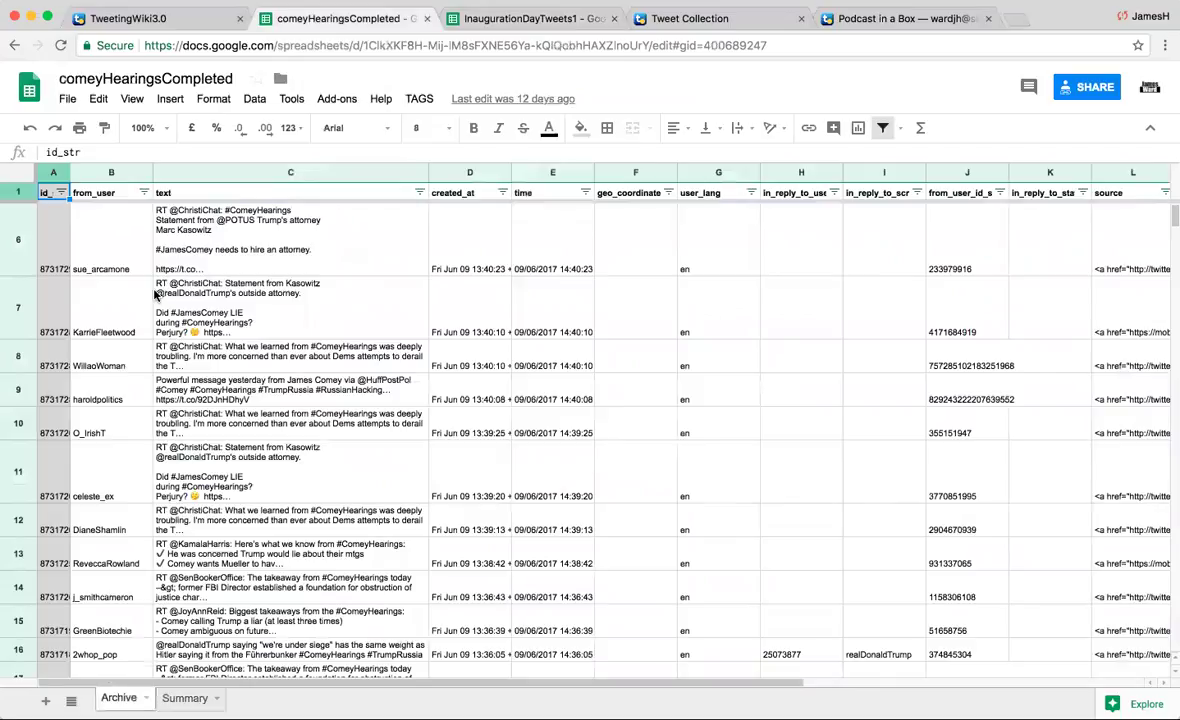
left_click(458, 172)
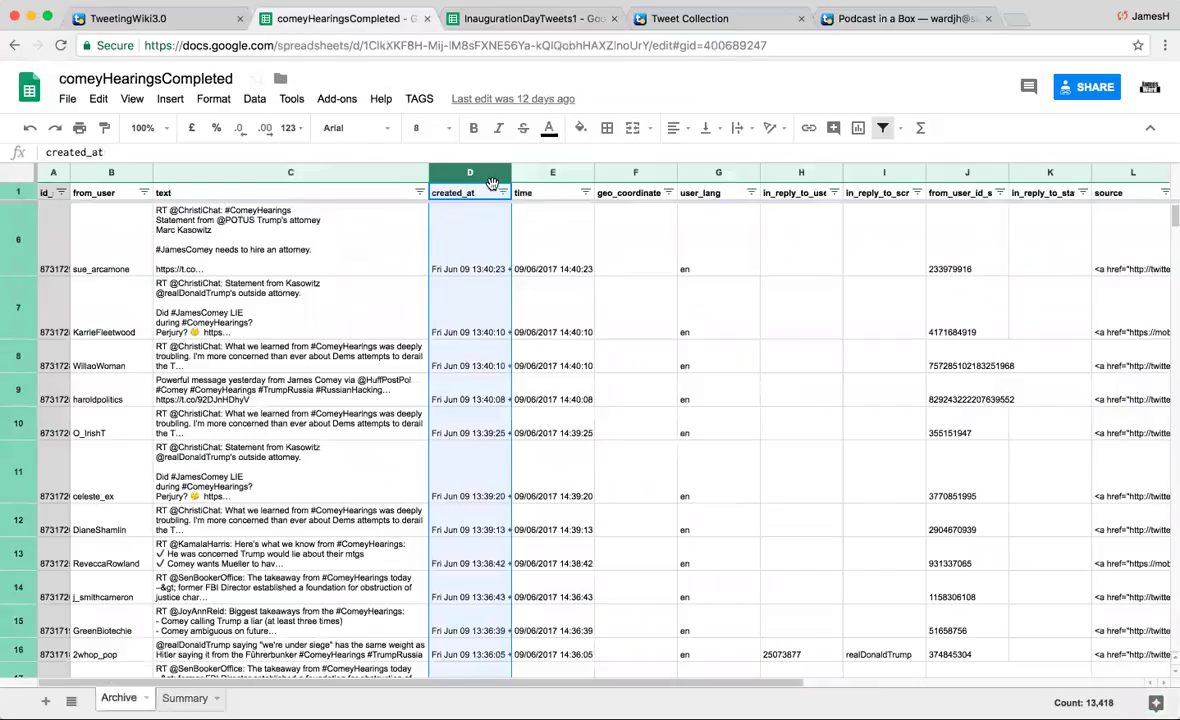
left_click(225, 153)
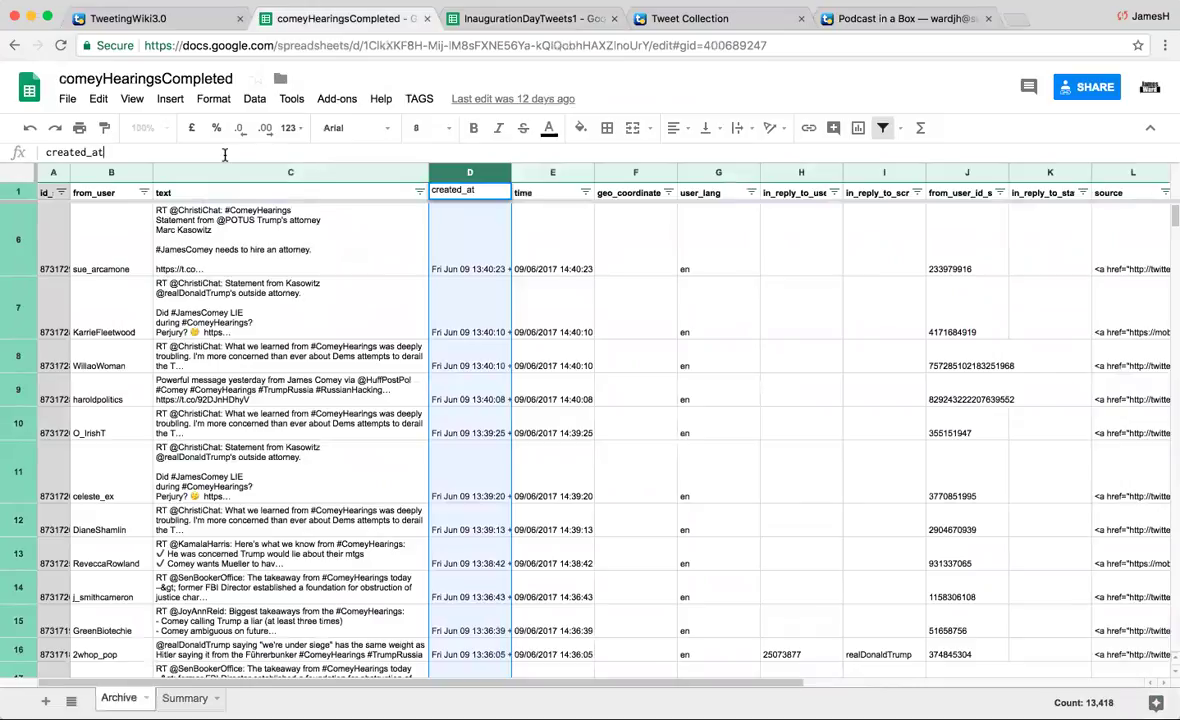
Go to TweetingWiki3.0 and reach the home page's President search results via the red random-tiddler icon.
left_click(184, 22)
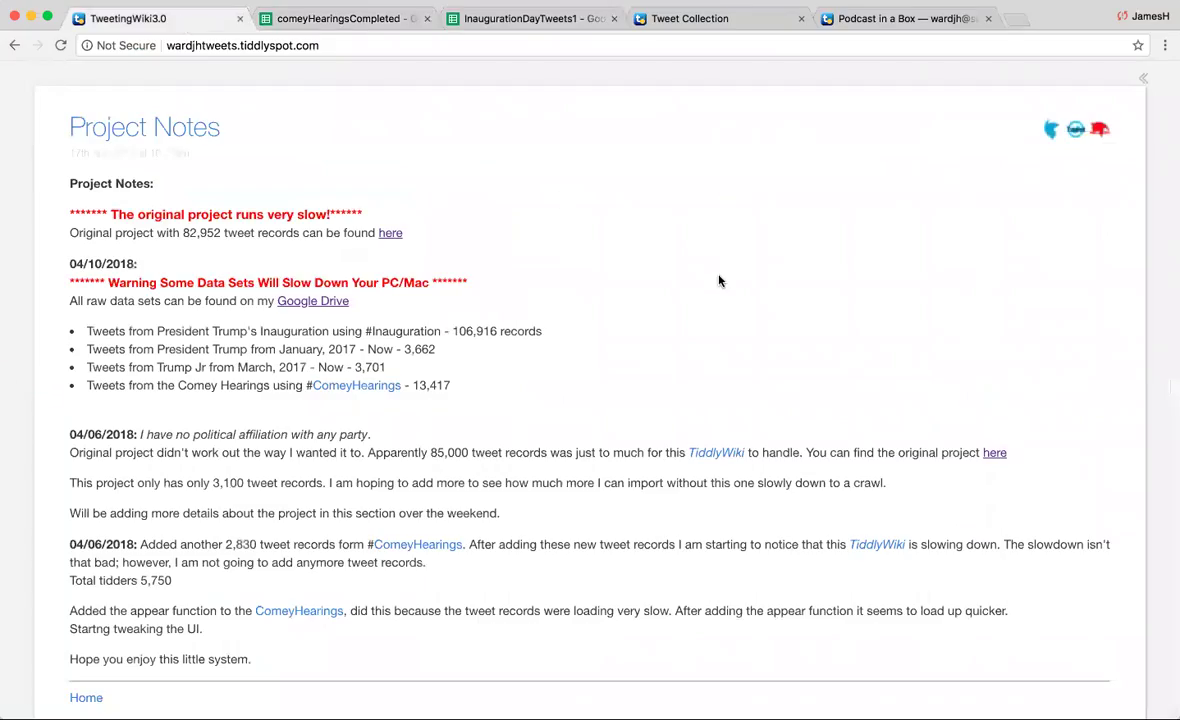
left_click(1101, 132)
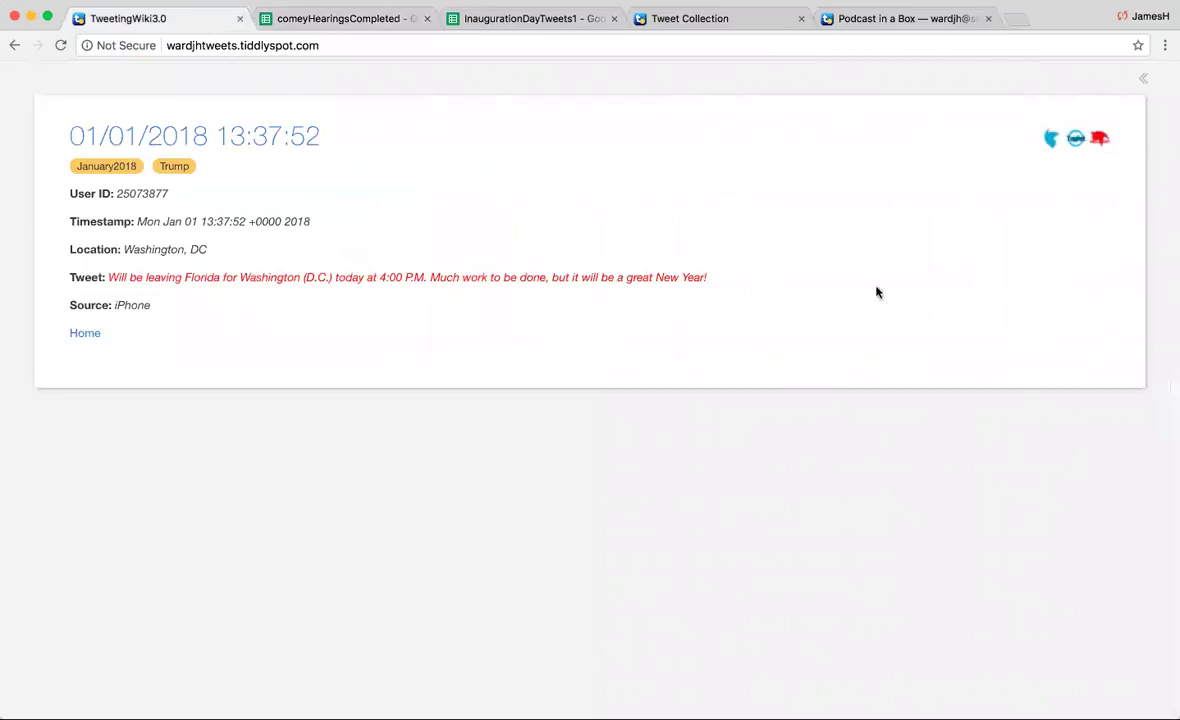
left_click(1101, 139)
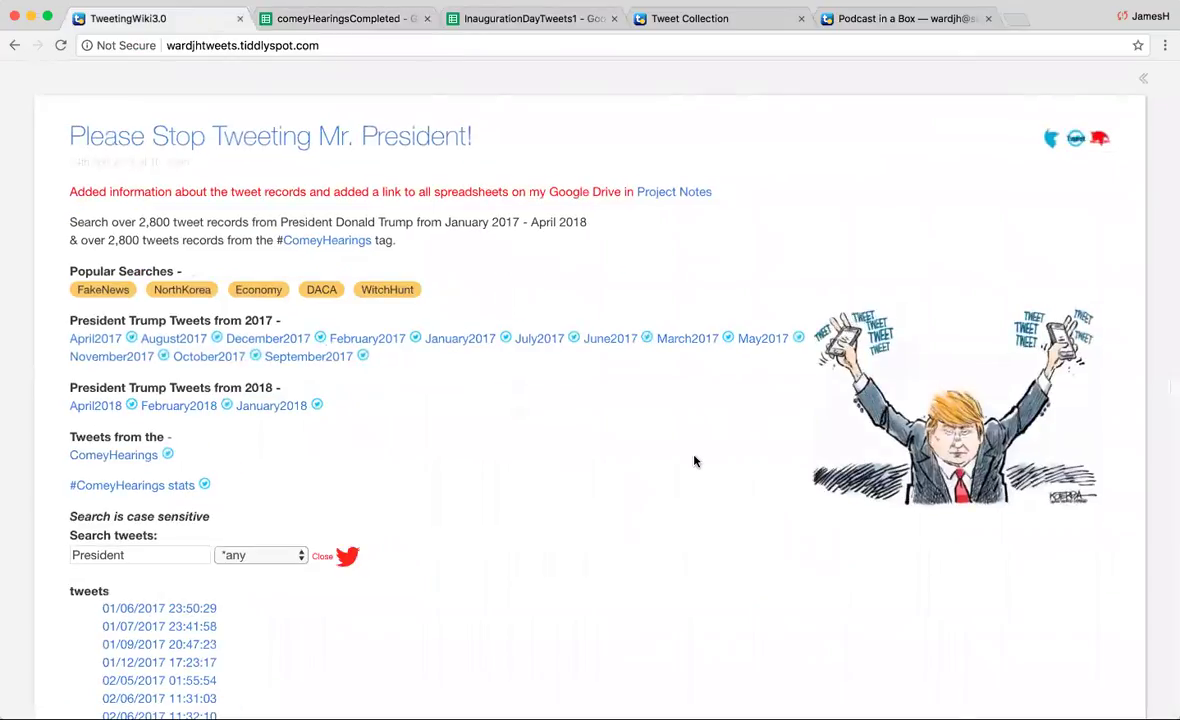
scroll(695, 461, "down", 3)
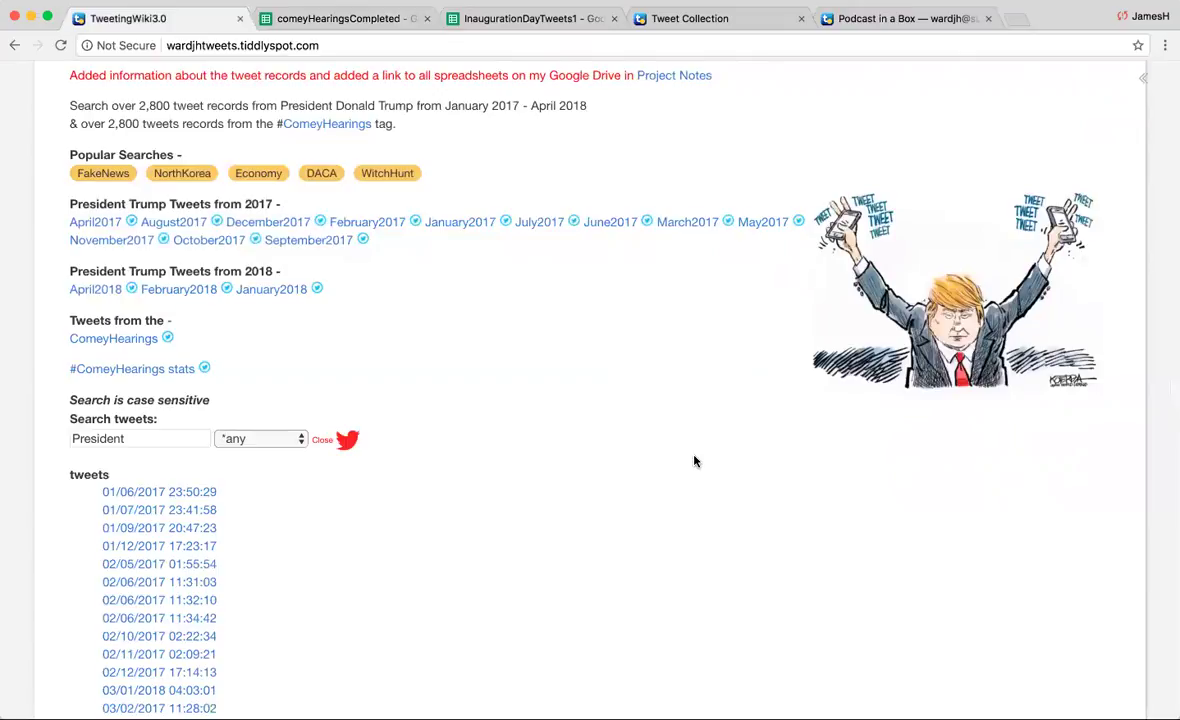
Open the 01/07/2017 23:41:58 tweet in edit mode to review its July2017 and Trump tags and fields.
left_click(155, 512)
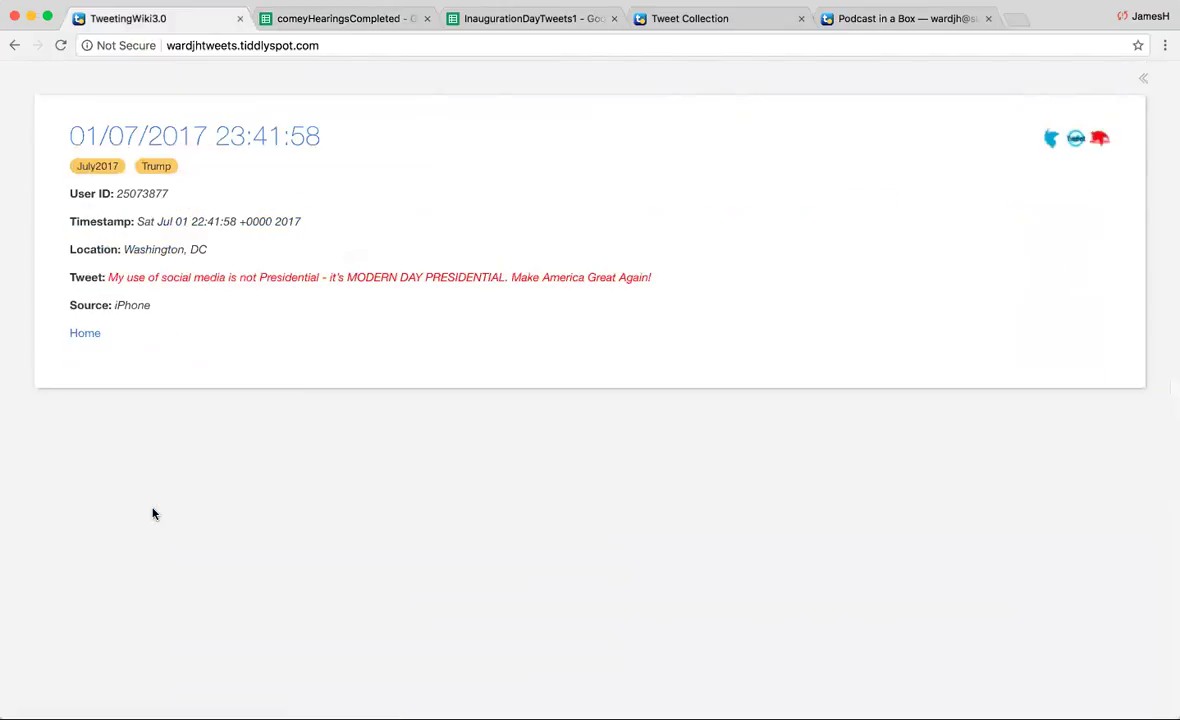
left_click(1081, 146)
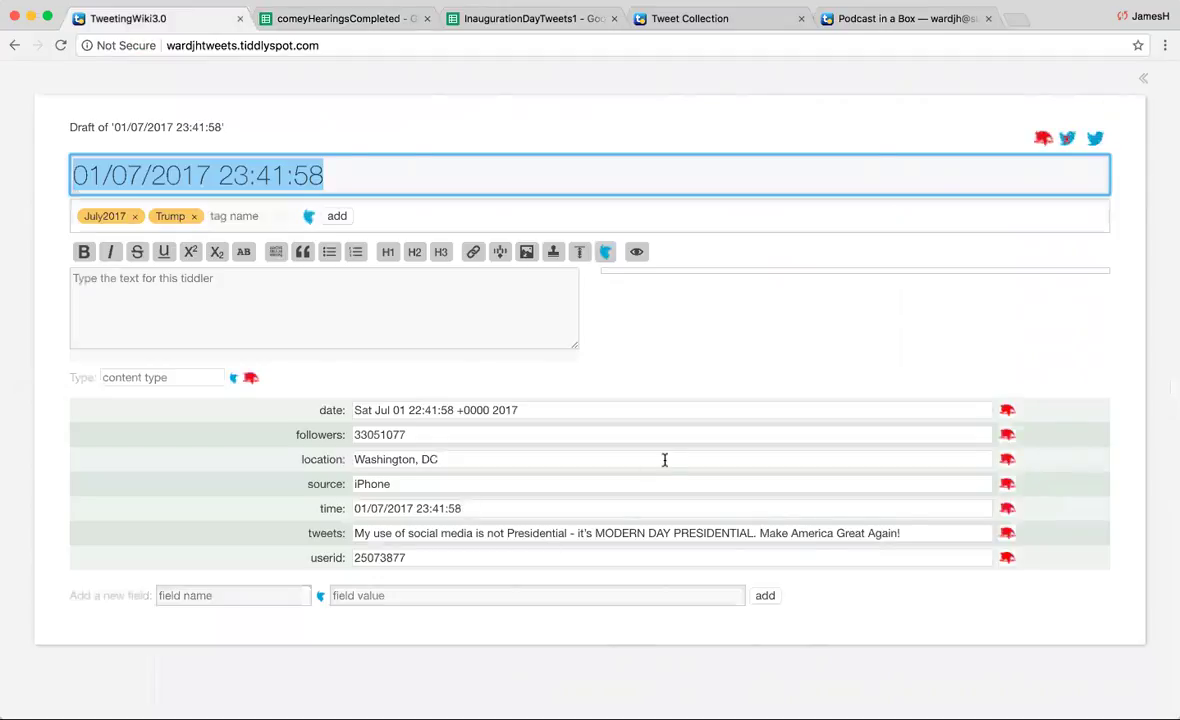
key("super+Tab")
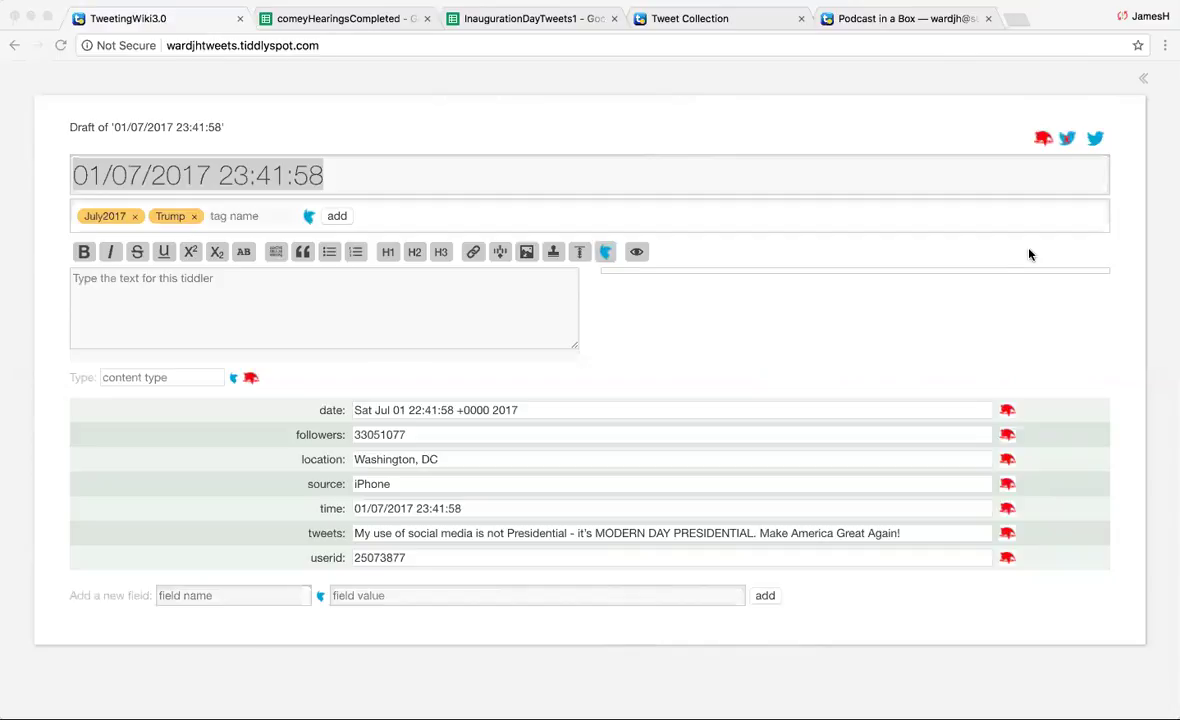
left_click(1097, 142)
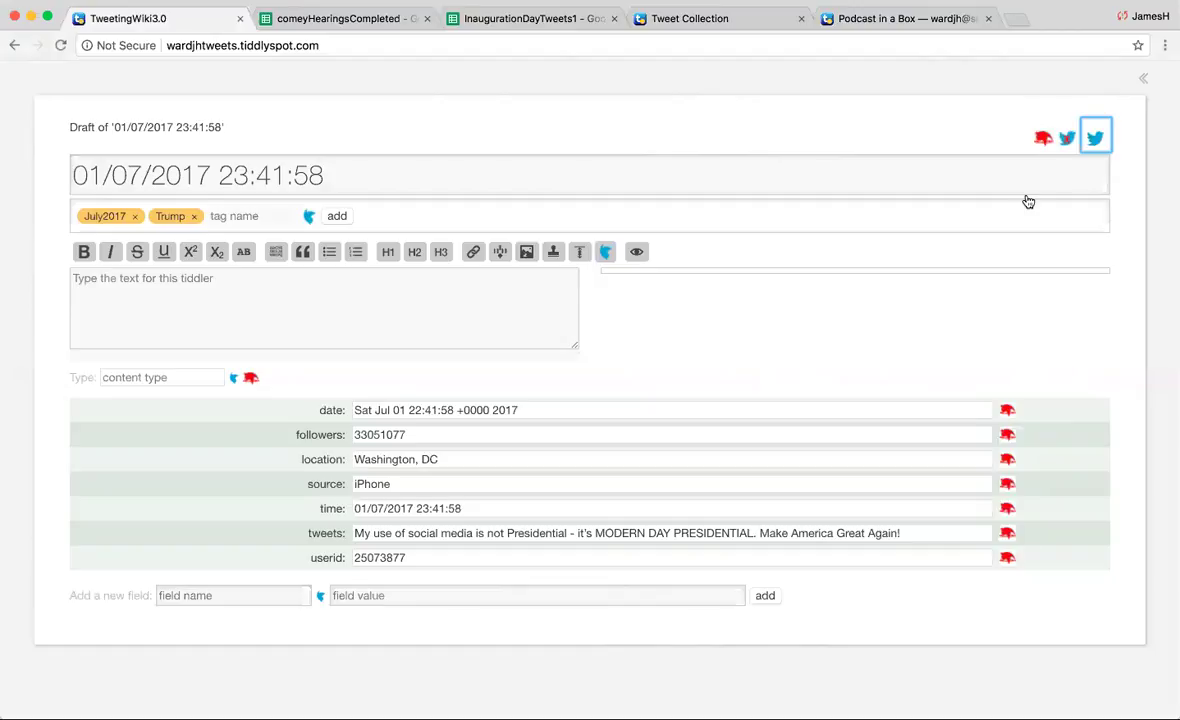
Save the 01/07/2017 23:41:58 tweet and close it, returning to the home page.
key("Return")
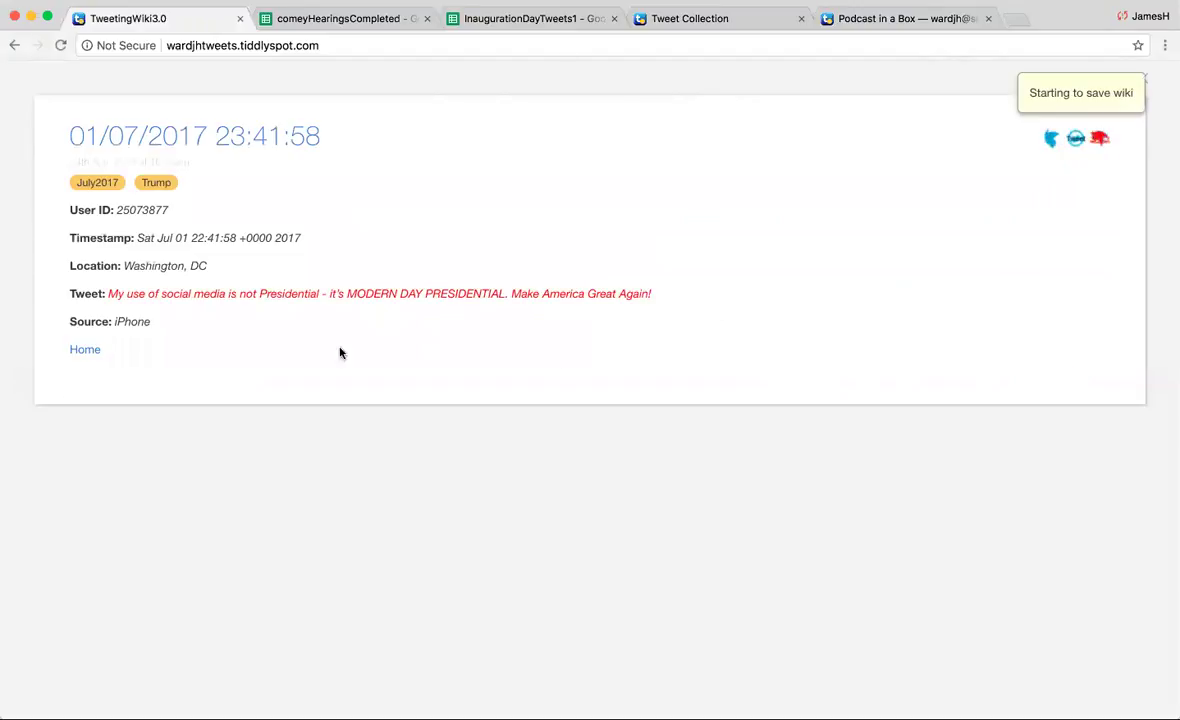
left_click(1097, 138)
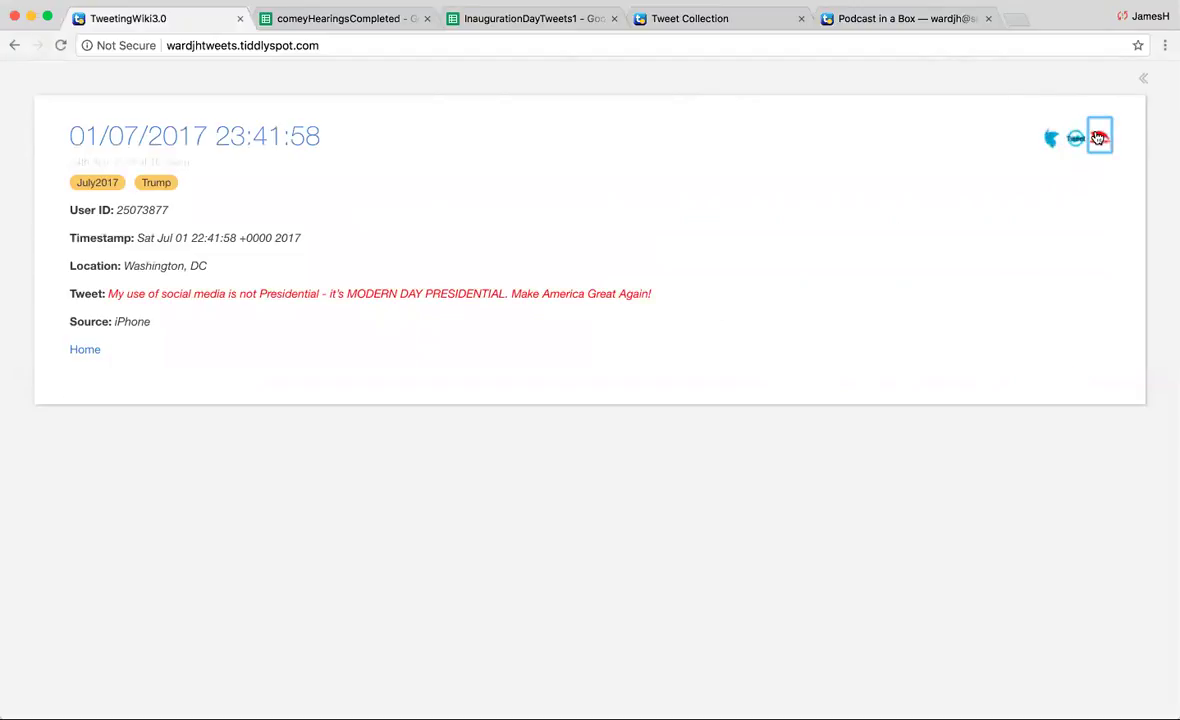
left_click(1097, 138)
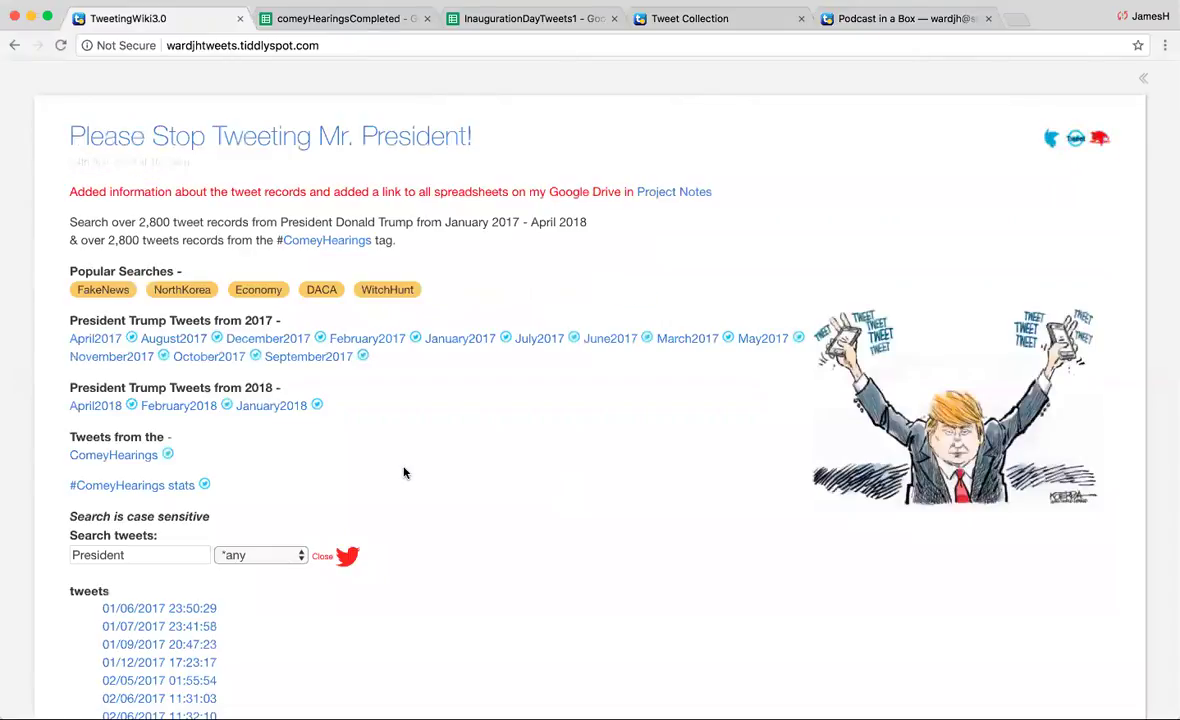
scroll(404, 473, "down", 1)
scroll(404, 473, "down", 5)
left_click(300, 366)
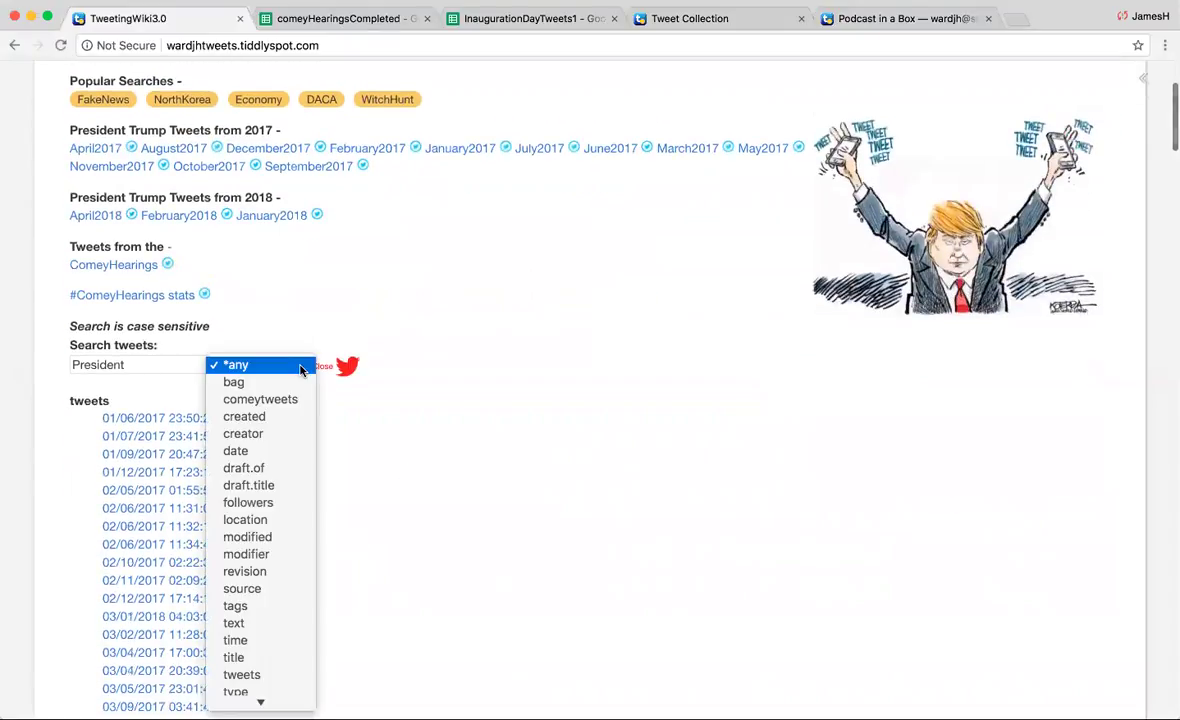
left_click(500, 471)
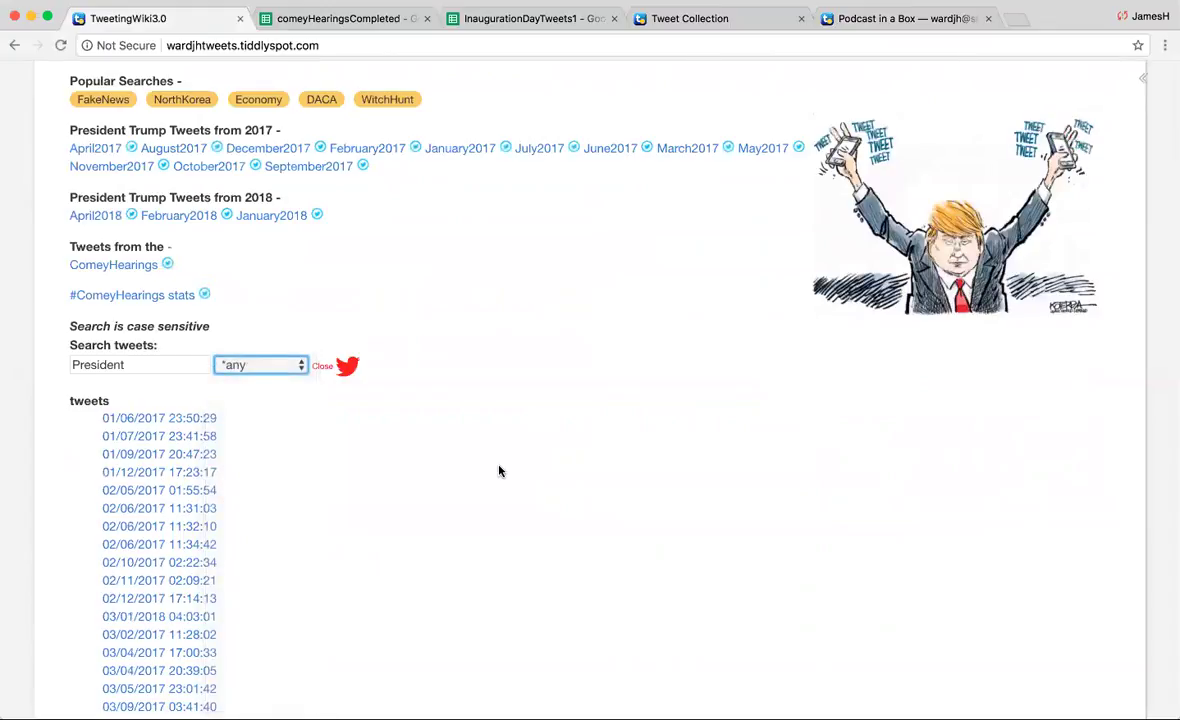
left_click(298, 366)
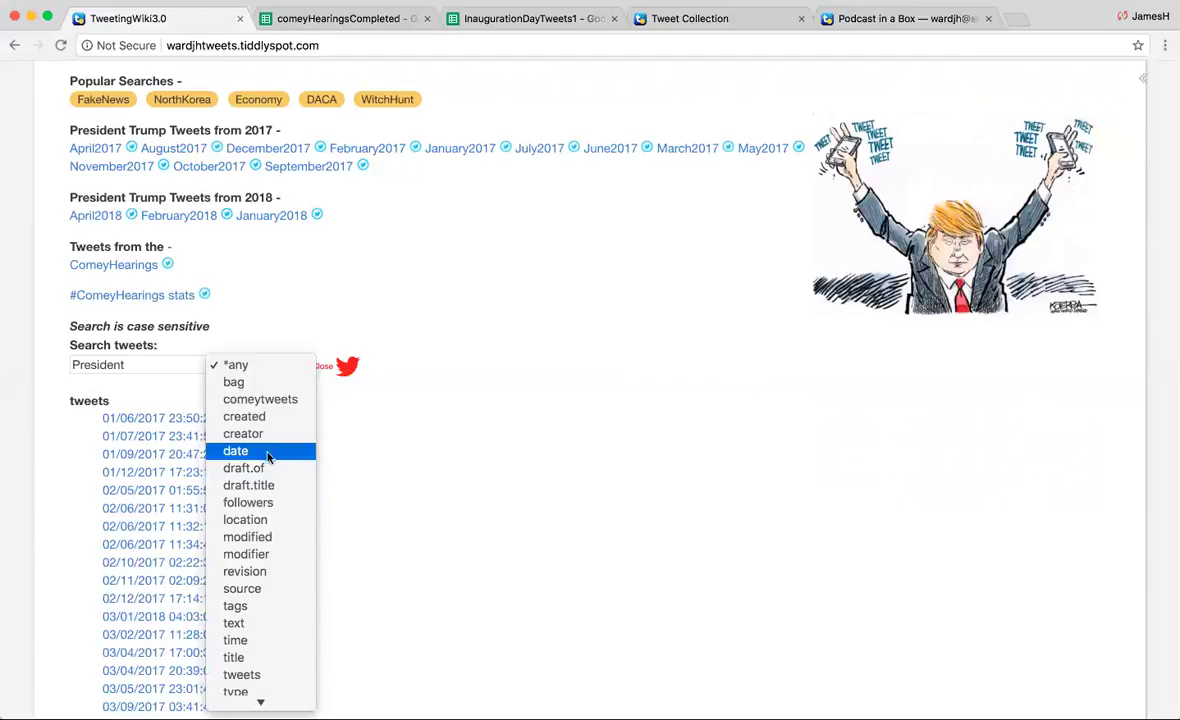
left_click(252, 522)
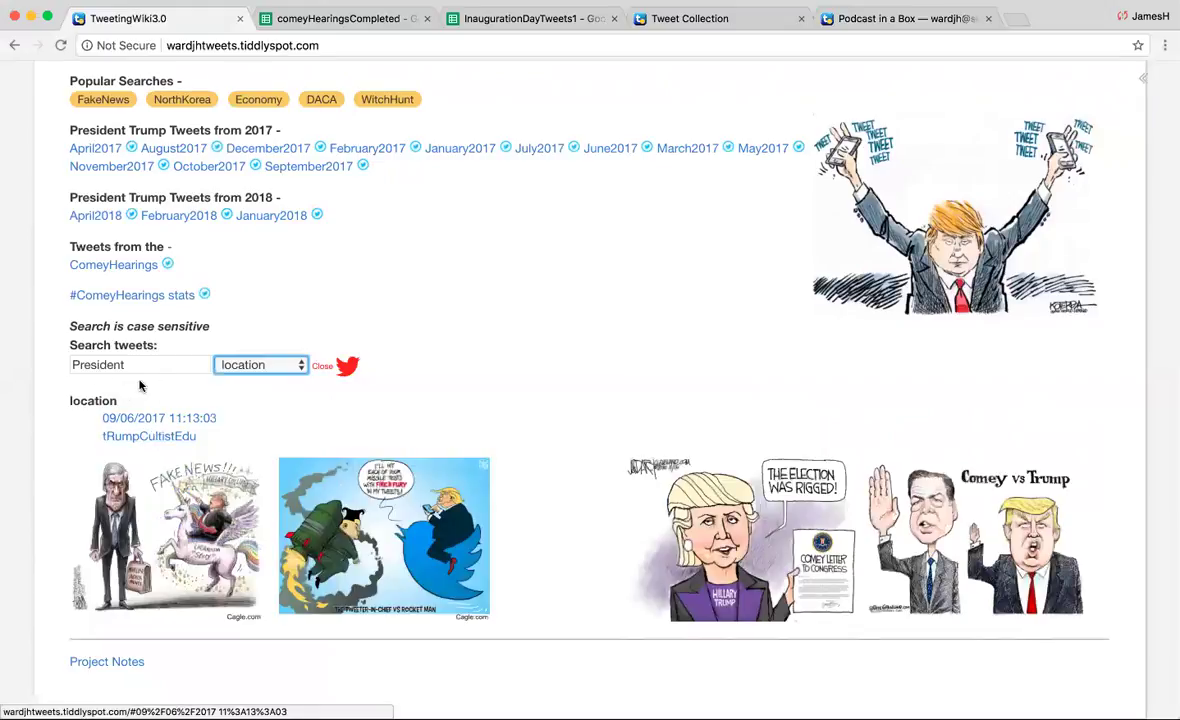
left_click(151, 438)
left_click(151, 438)
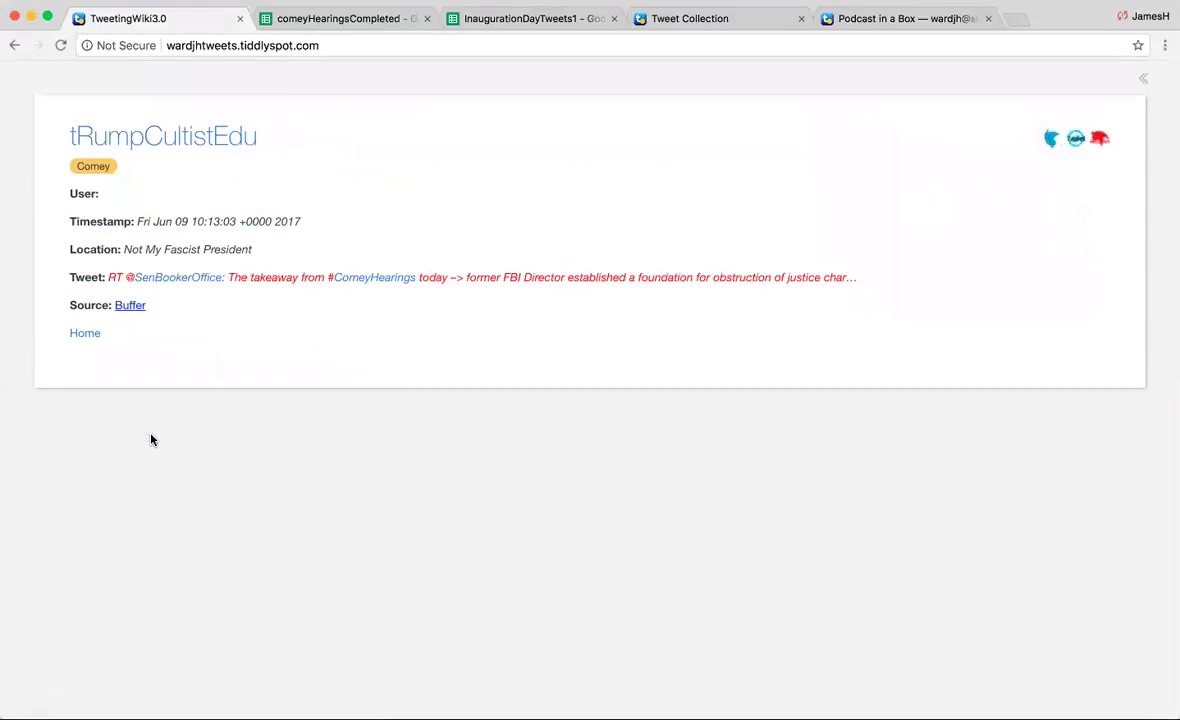
Close the tweet and bring up the Home tiddler with its intro video.
left_click(1102, 142)
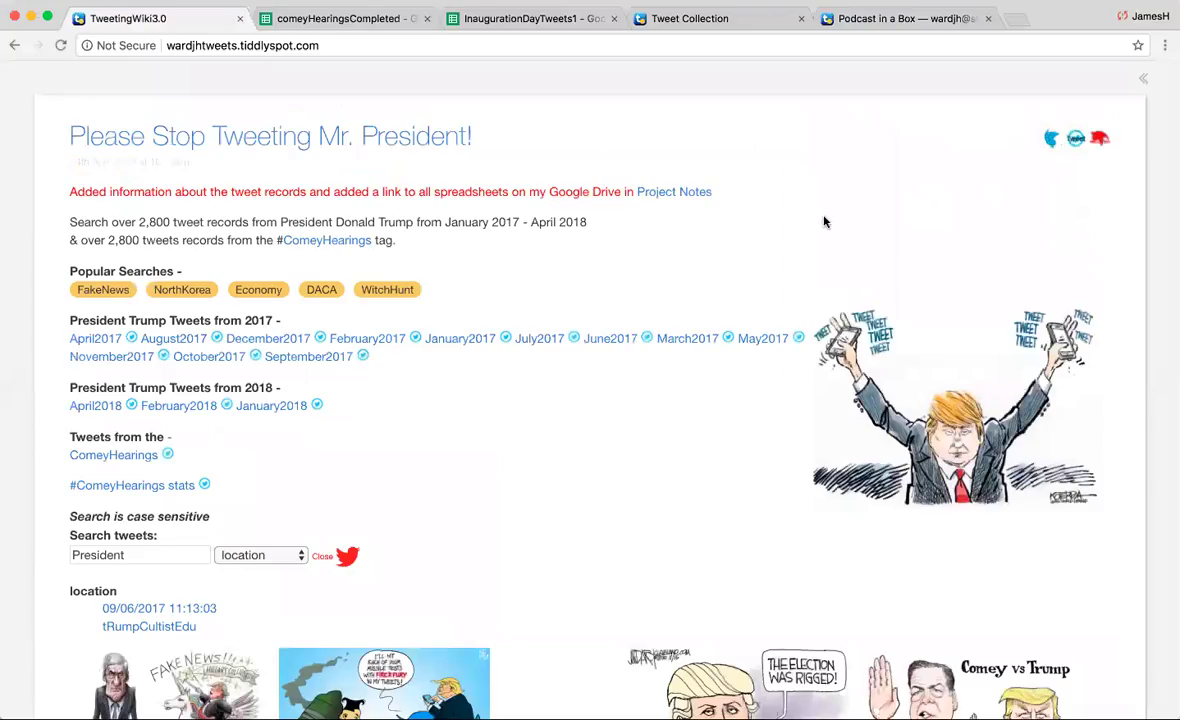
left_click(1100, 138)
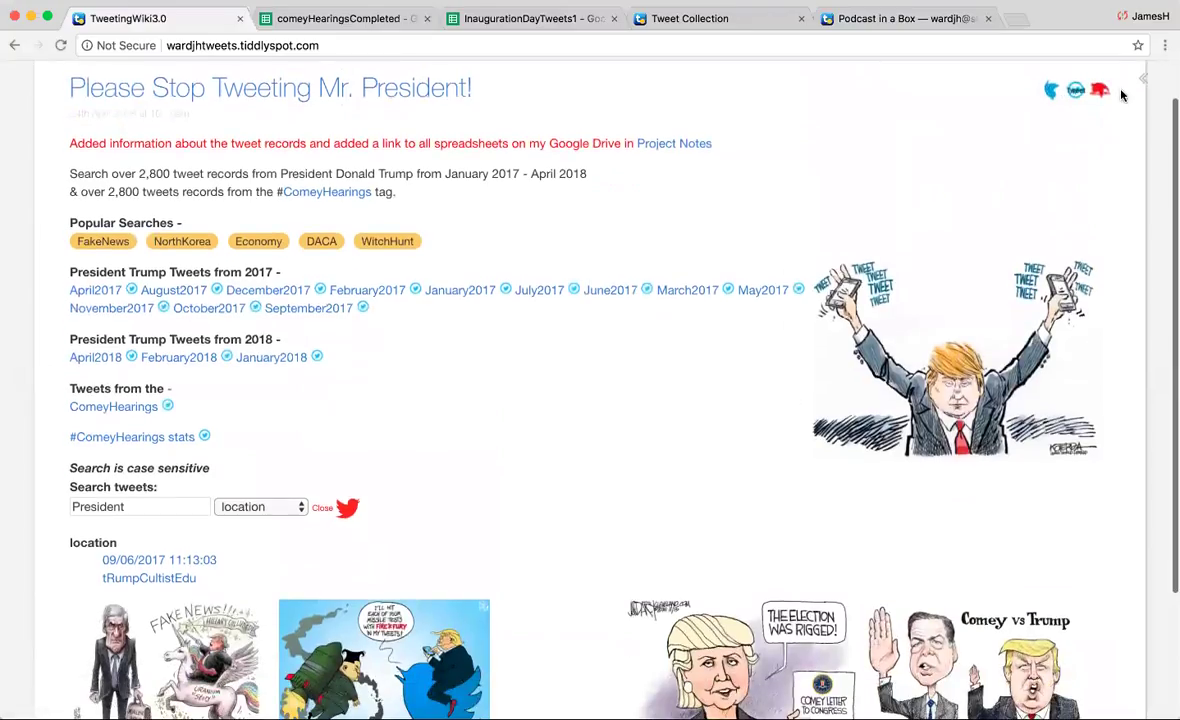
left_click(1100, 91)
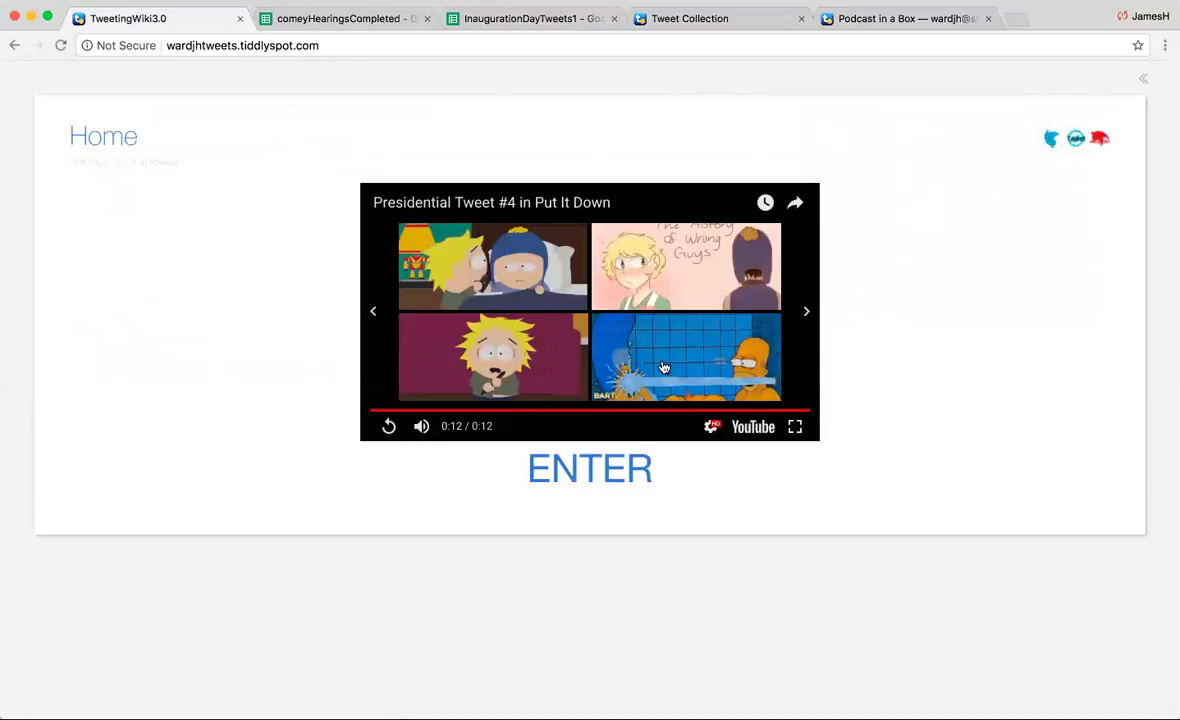
In the main page's source, select and copy the $:/.tb/ui/AdvancedSearch/Field reference, then finish editing.
left_click(1063, 164)
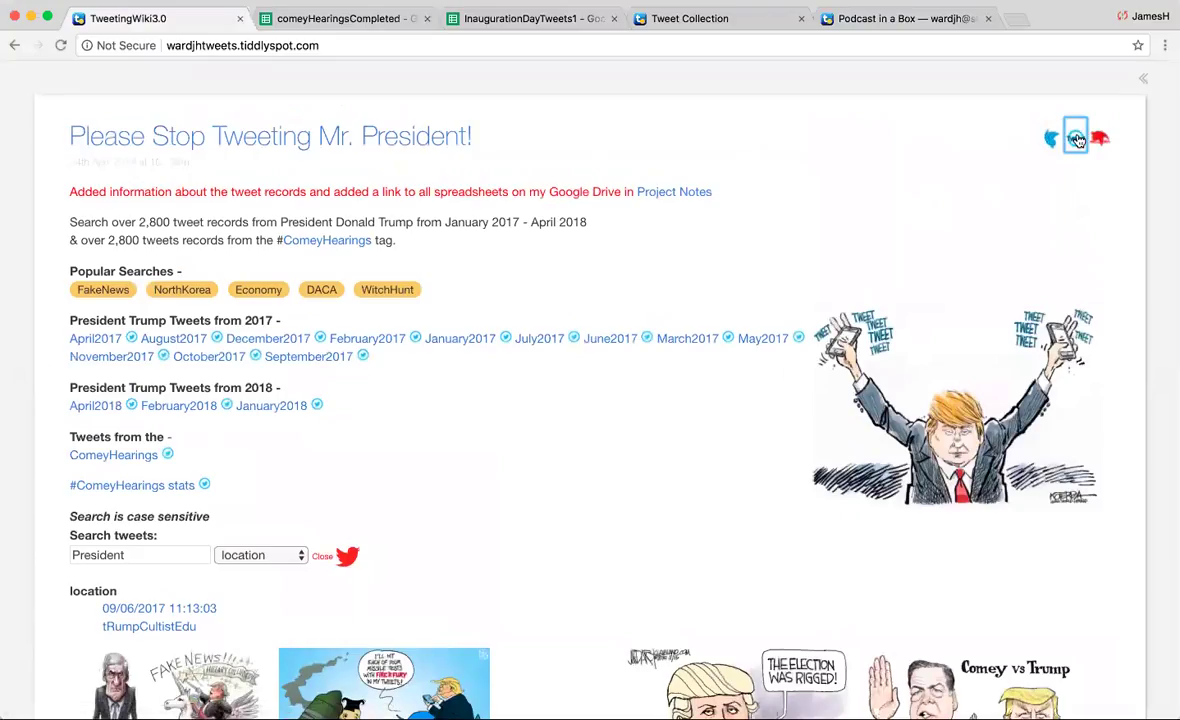
double_click(438, 476)
scroll(438, 475, "down", 10)
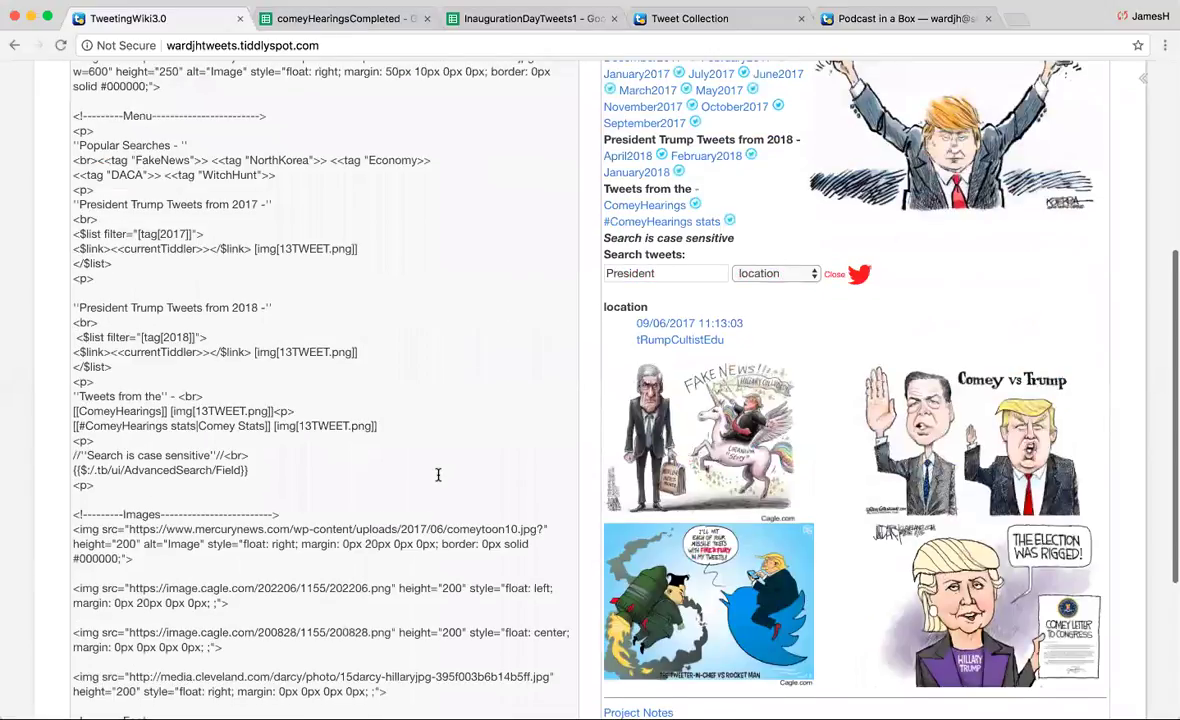
scroll(438, 475, "up", 3)
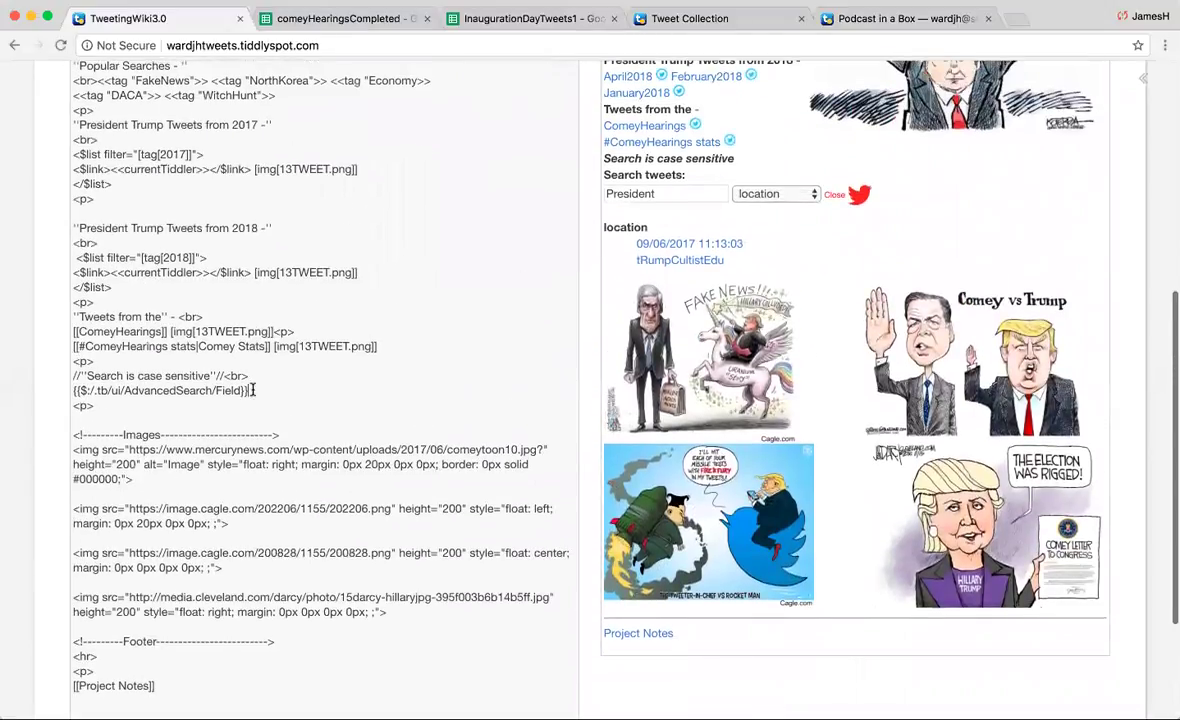
left_click_drag(249, 390, 73, 378)
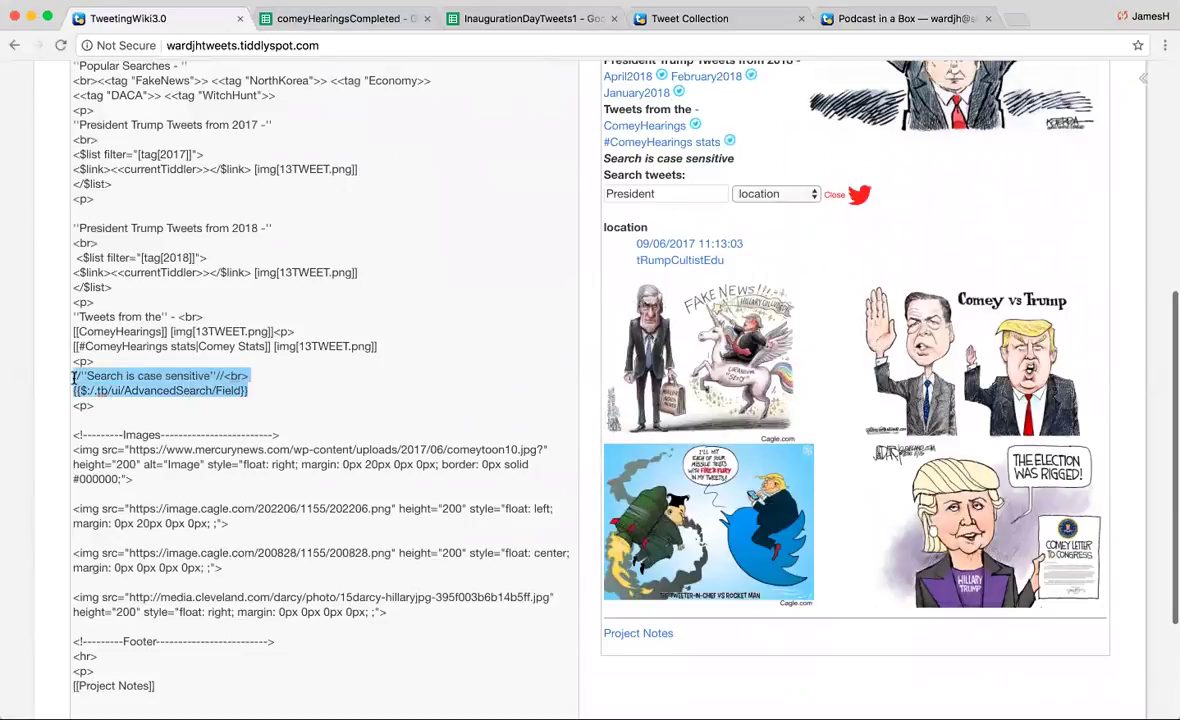
left_click(300, 389)
left_click_drag(241, 390, 81, 390)
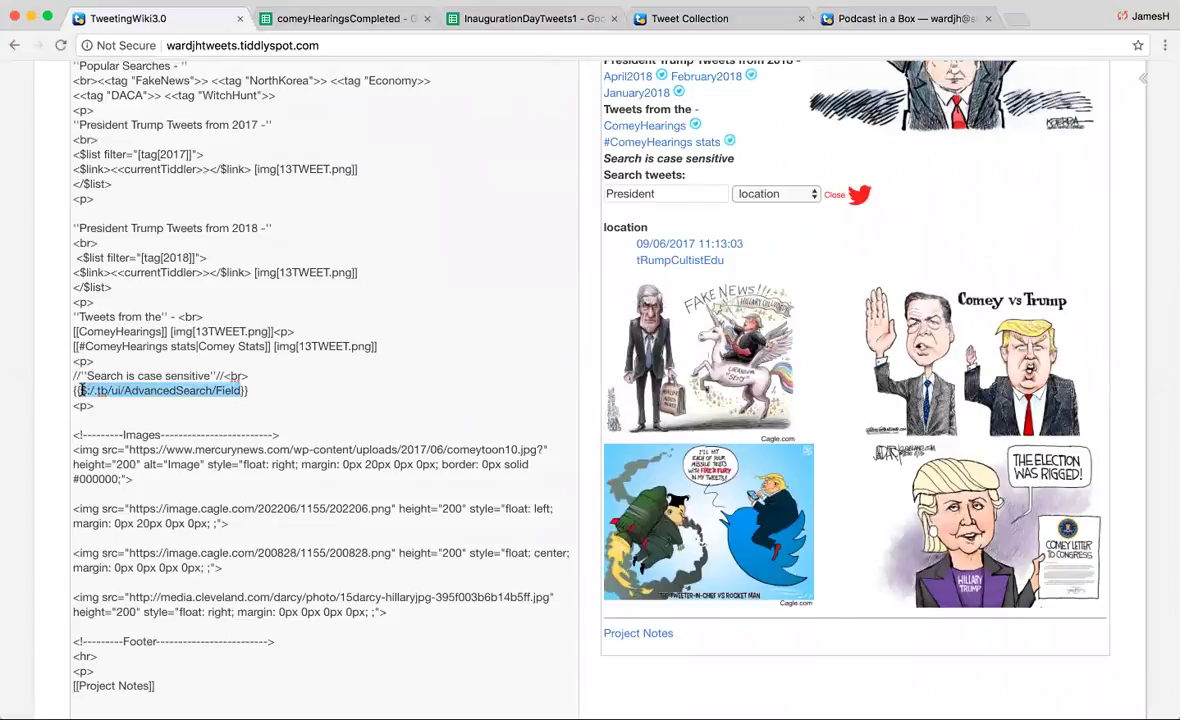
scroll(516, 340, "up", 5)
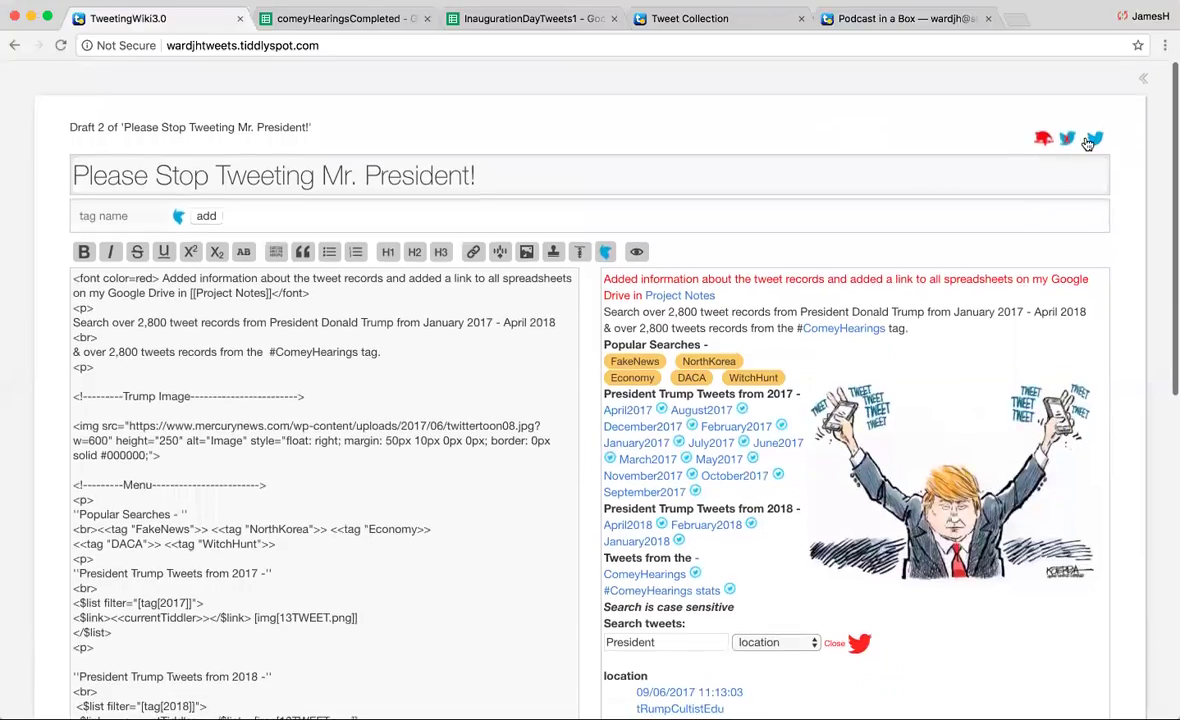
left_click(1092, 139)
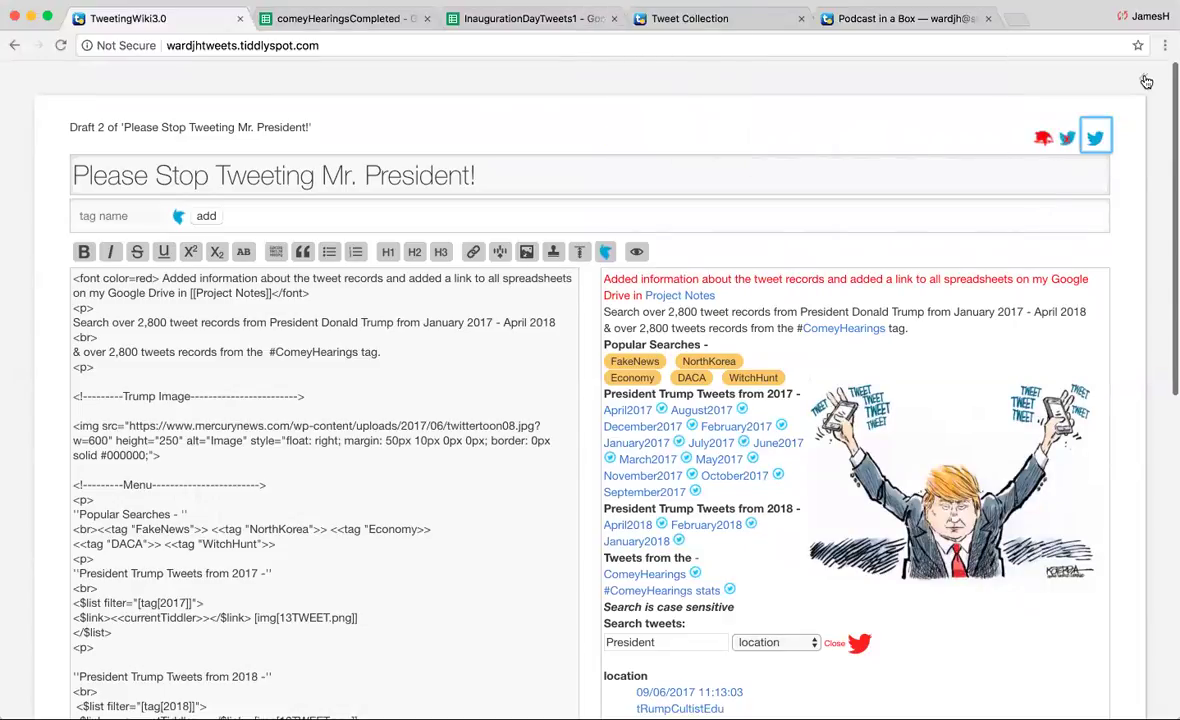
Save the wiki, then search for $:/.tb/ui/AdvancedSearch/Field in Advanced Search and open it.
key("ctrl+Return")
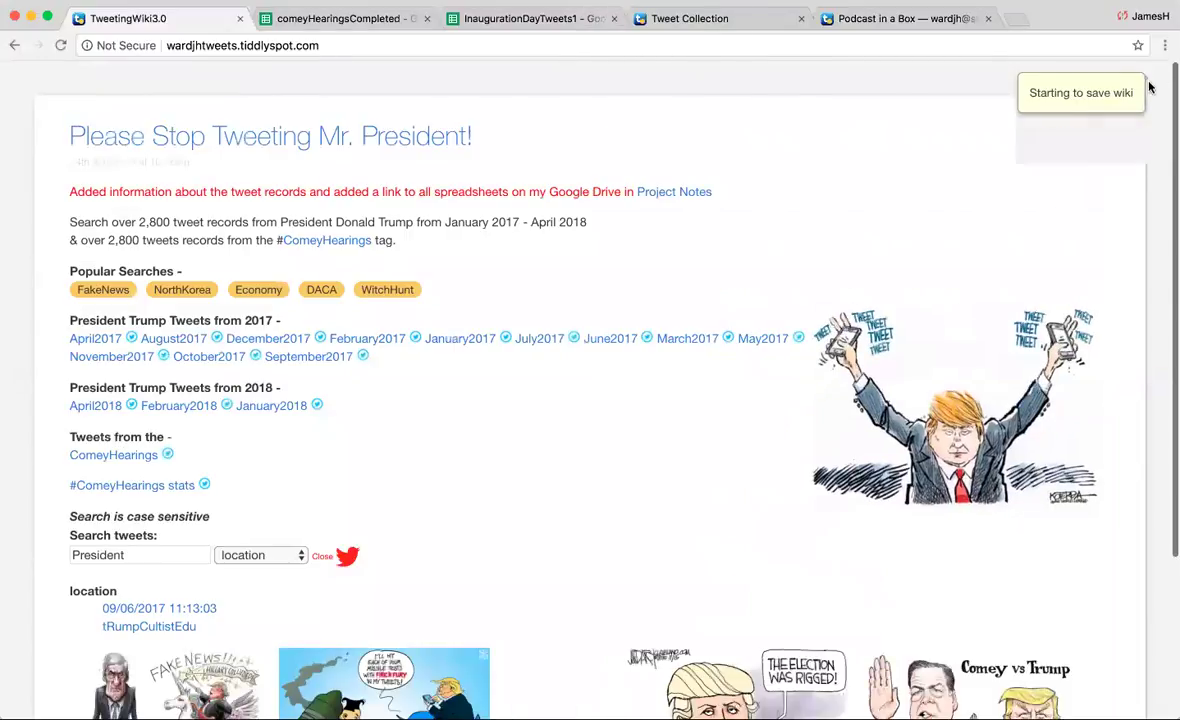
left_click(1146, 81)
left_click(694, 210)
type("/AdvancedSearch/Field")
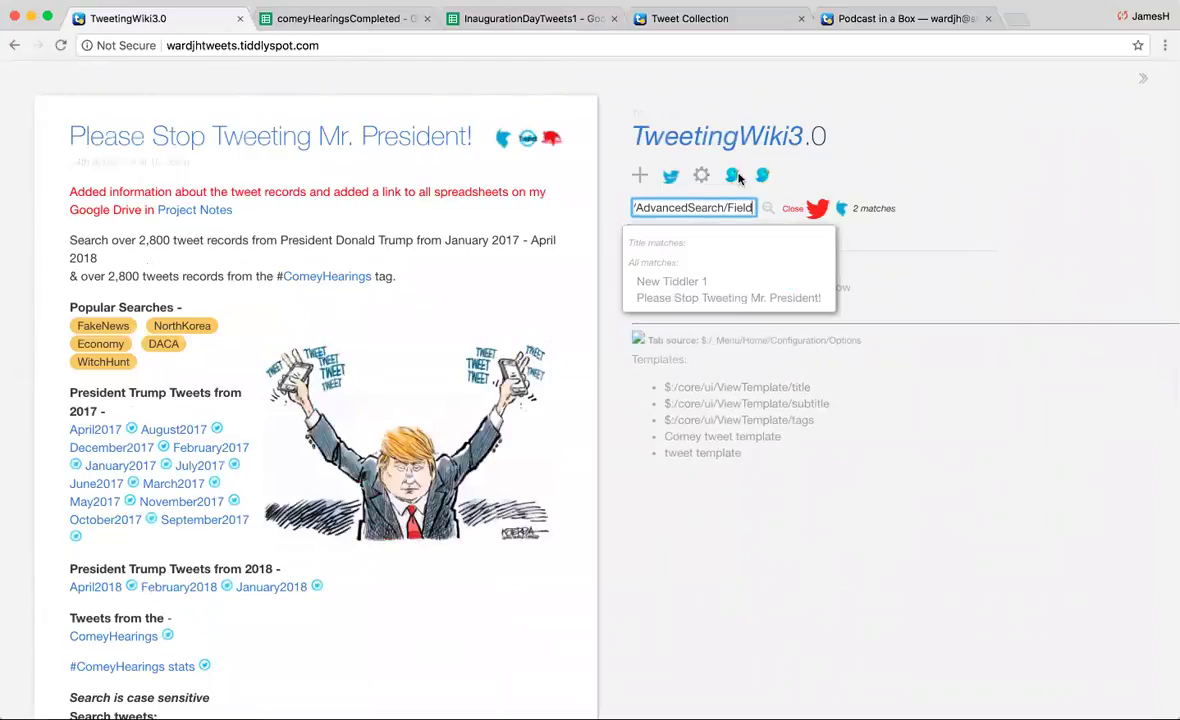
left_click(691, 283)
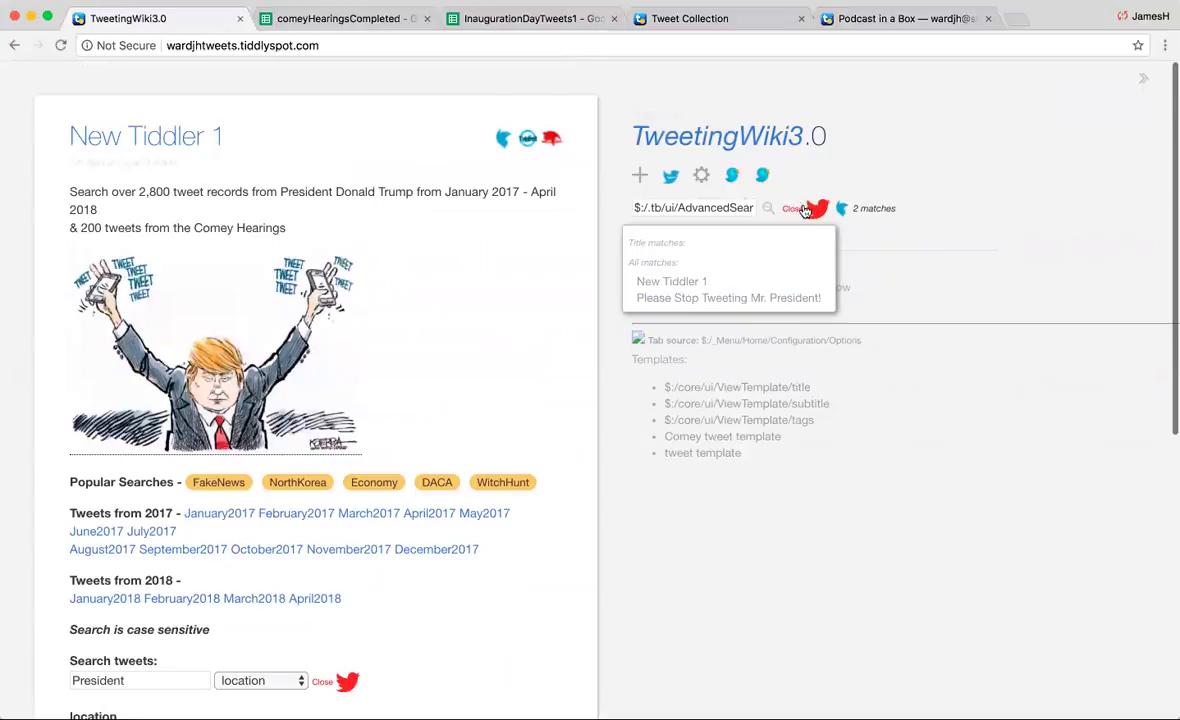
left_click(767, 208)
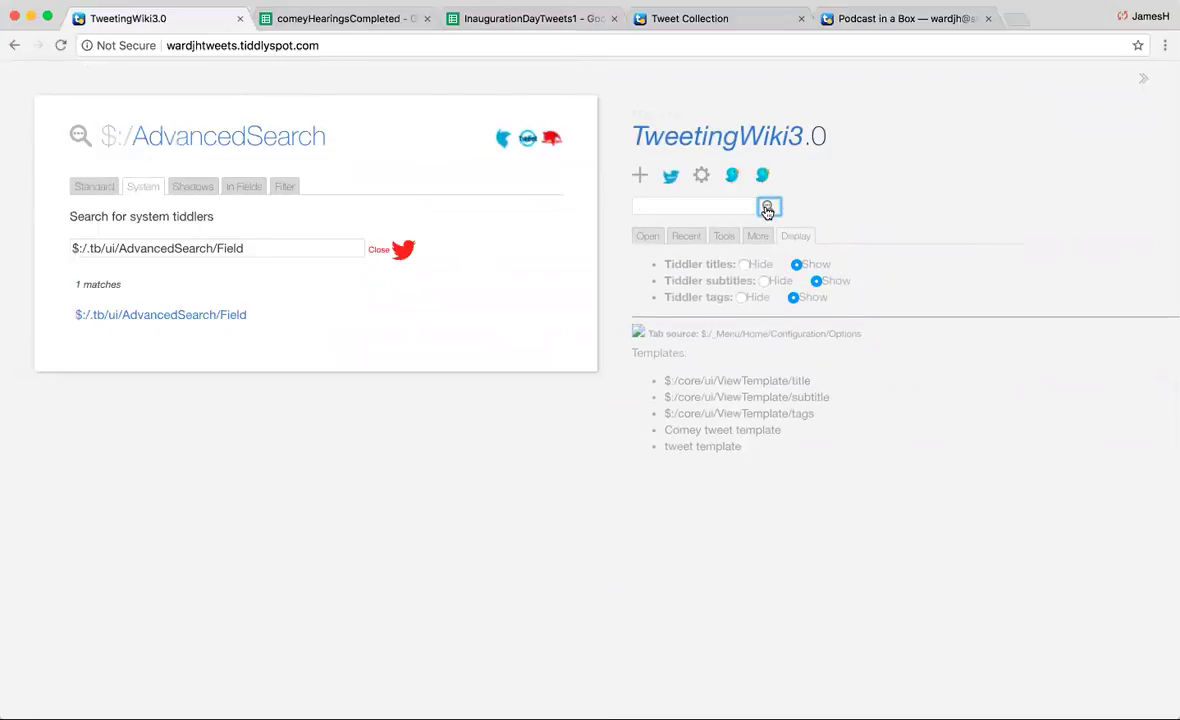
left_click(185, 317)
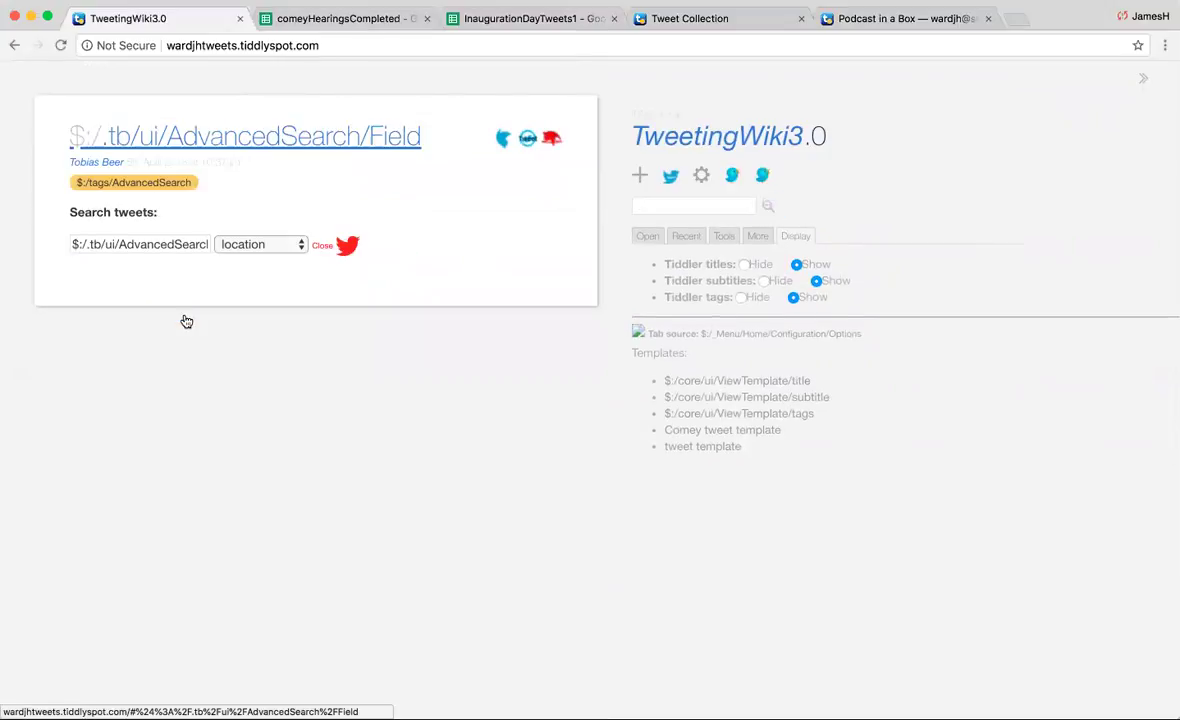
left_click(528, 142)
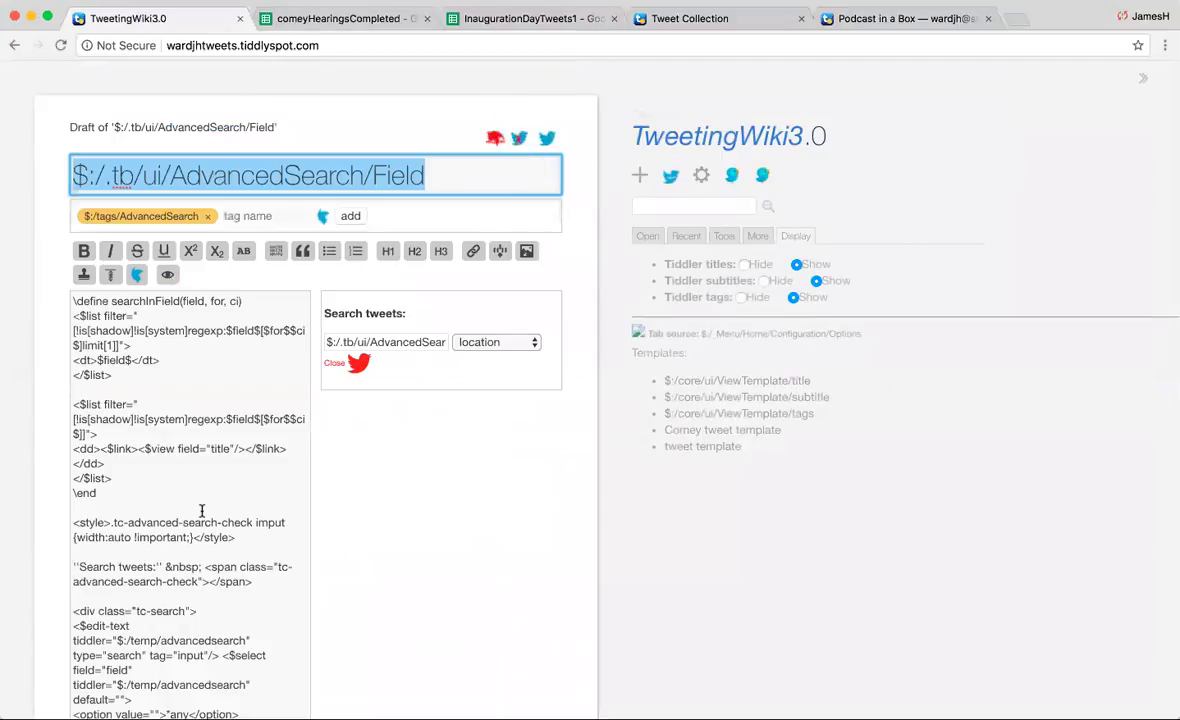
scroll(201, 511, "down", 2)
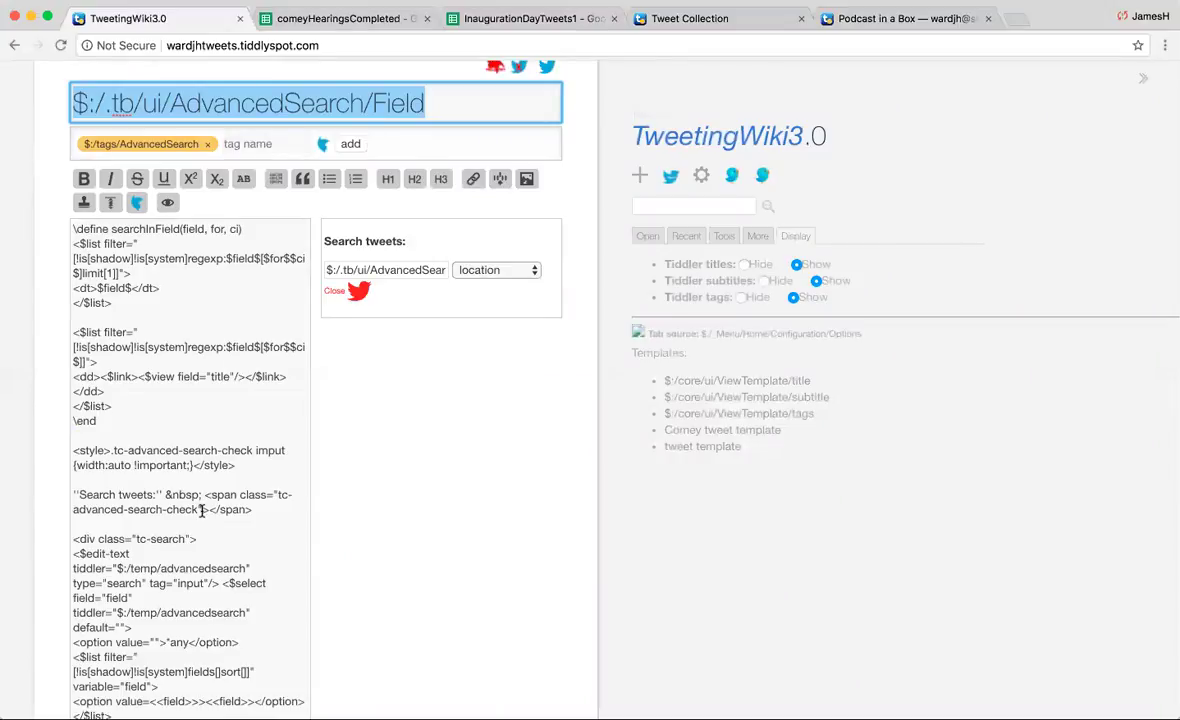
scroll(201, 511, "down", 12)
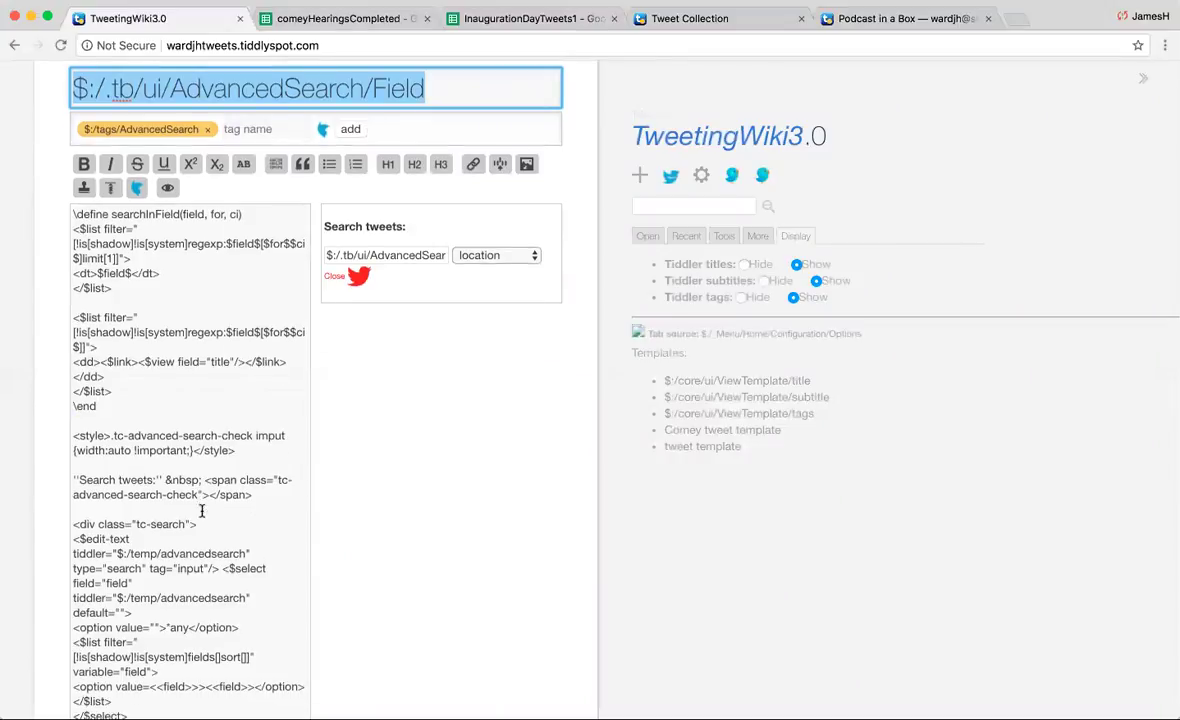
scroll(201, 511, "down", 3)
scroll(201, 511, "down", 7)
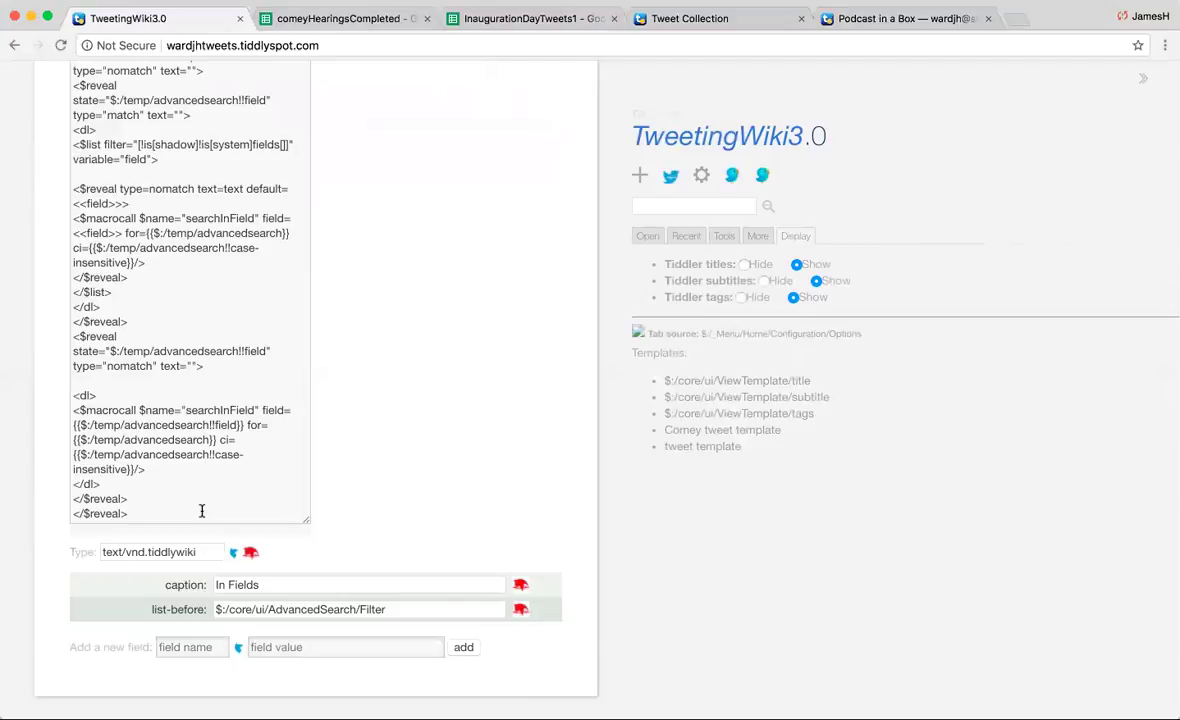
scroll(201, 511, "up", 10)
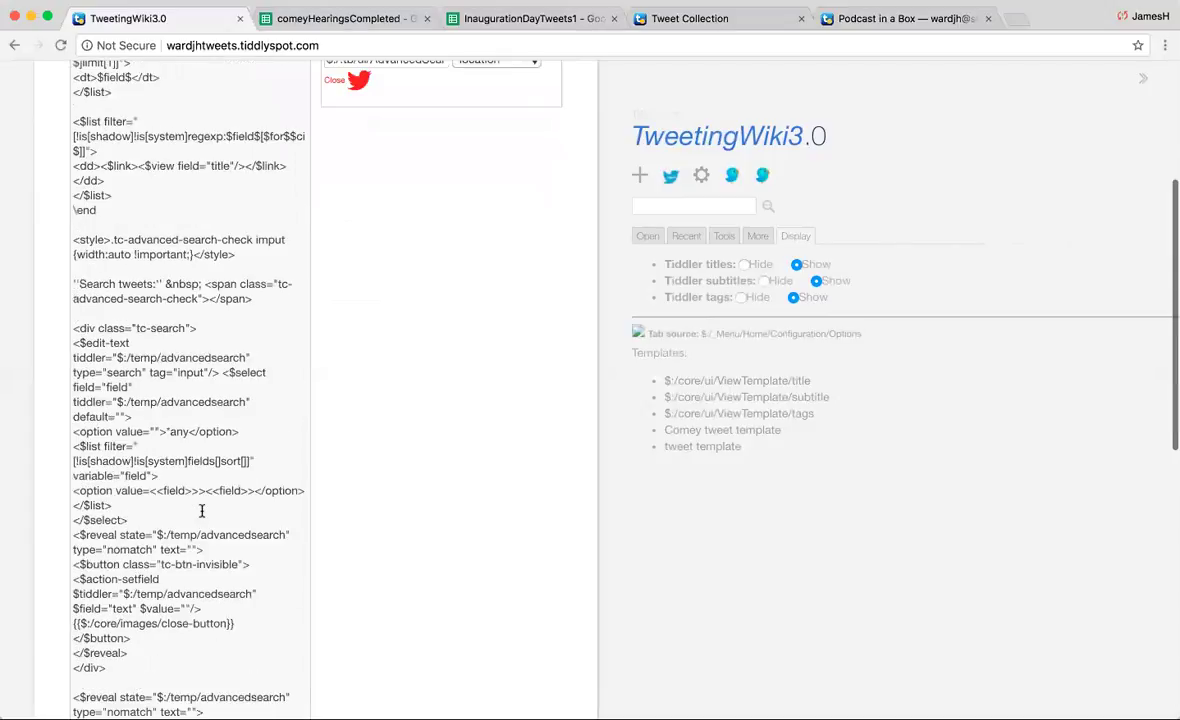
scroll(201, 511, "up", 5)
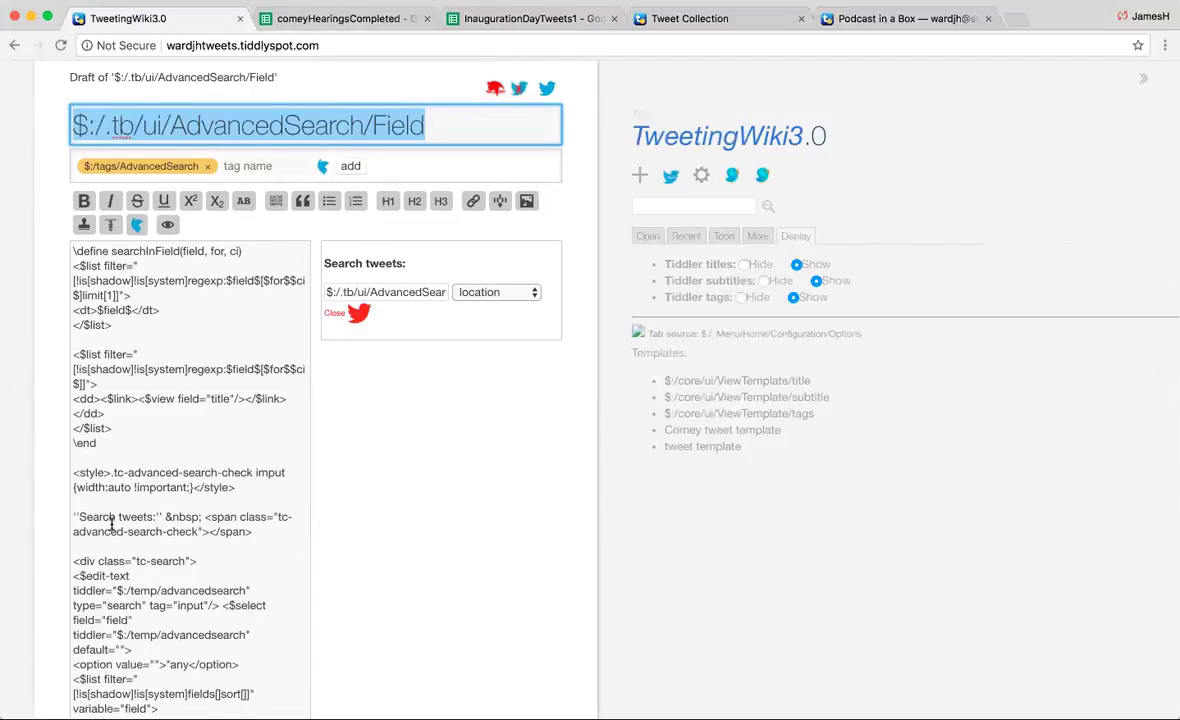
scroll(111, 522, "down", 5)
scroll(111, 522, "down", 3)
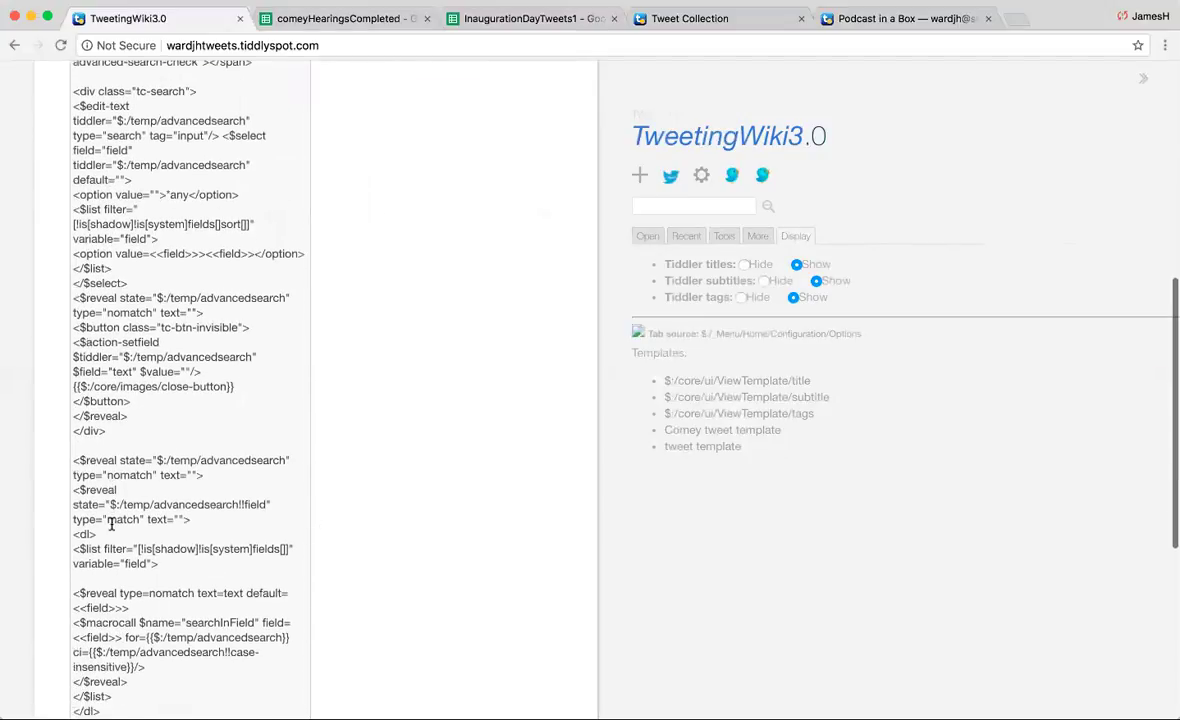
scroll(111, 522, "down", 2)
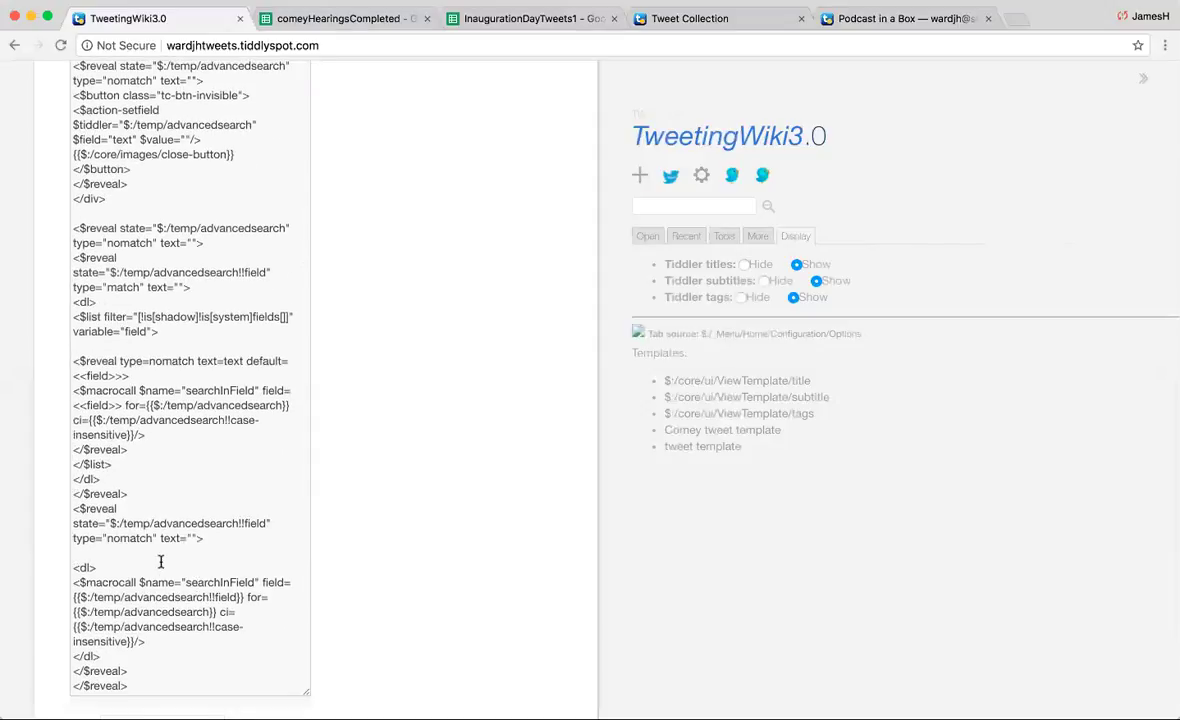
scroll(161, 562, "up", 10)
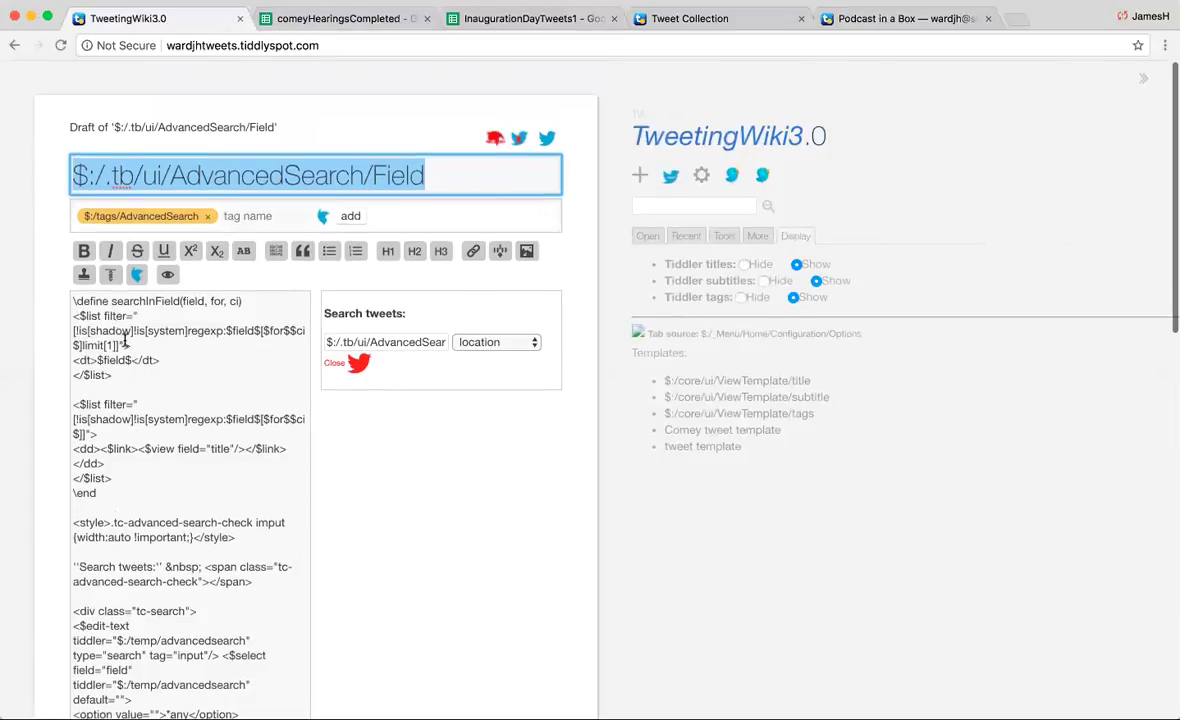
scroll(139, 497, "down", 5)
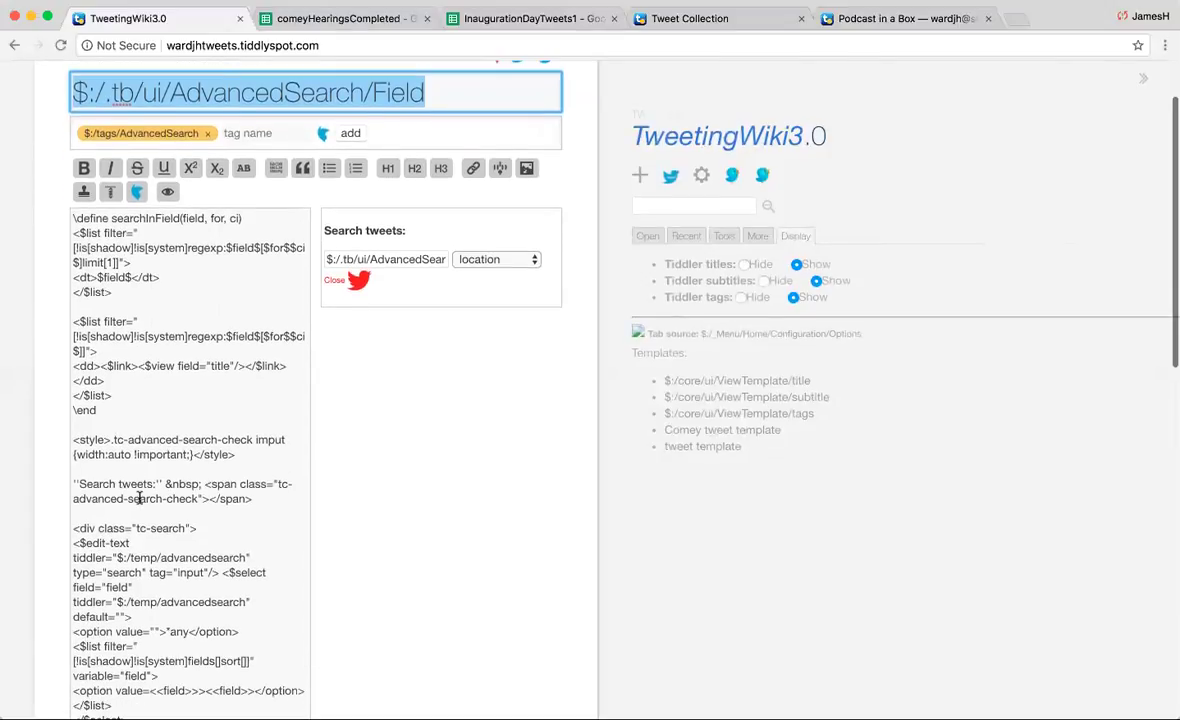
scroll(139, 497, "down", 1)
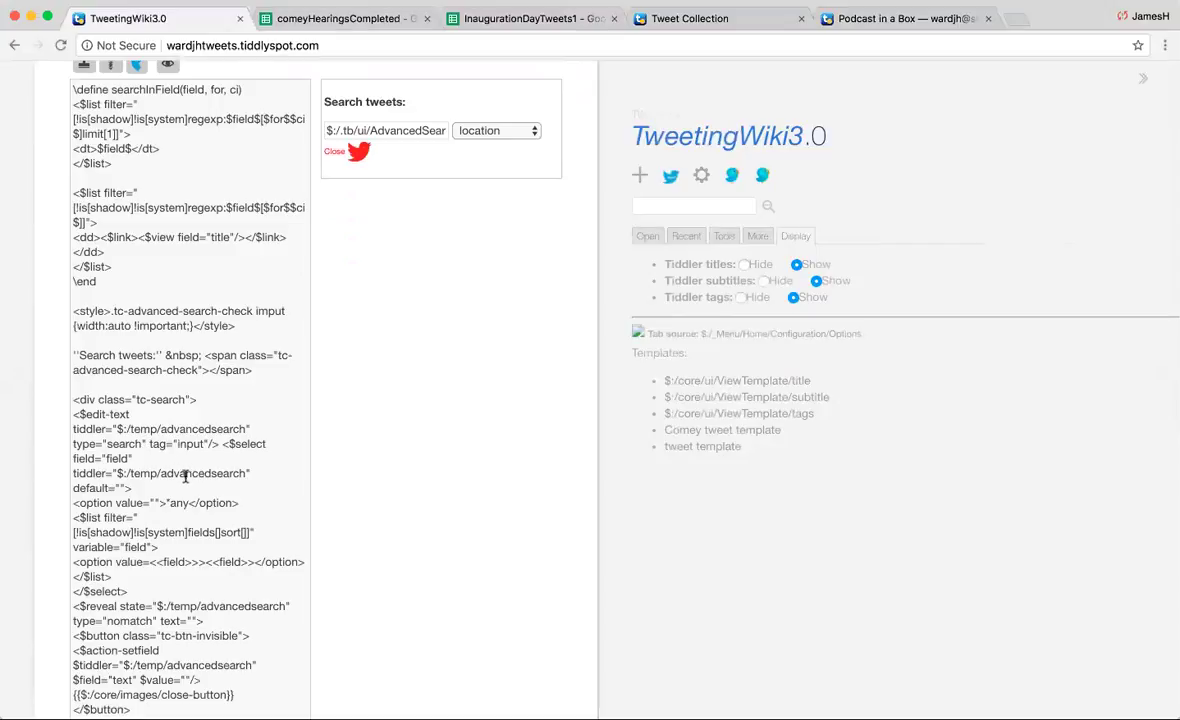
scroll(185, 480, "down", 1)
scroll(185, 480, "down", 5)
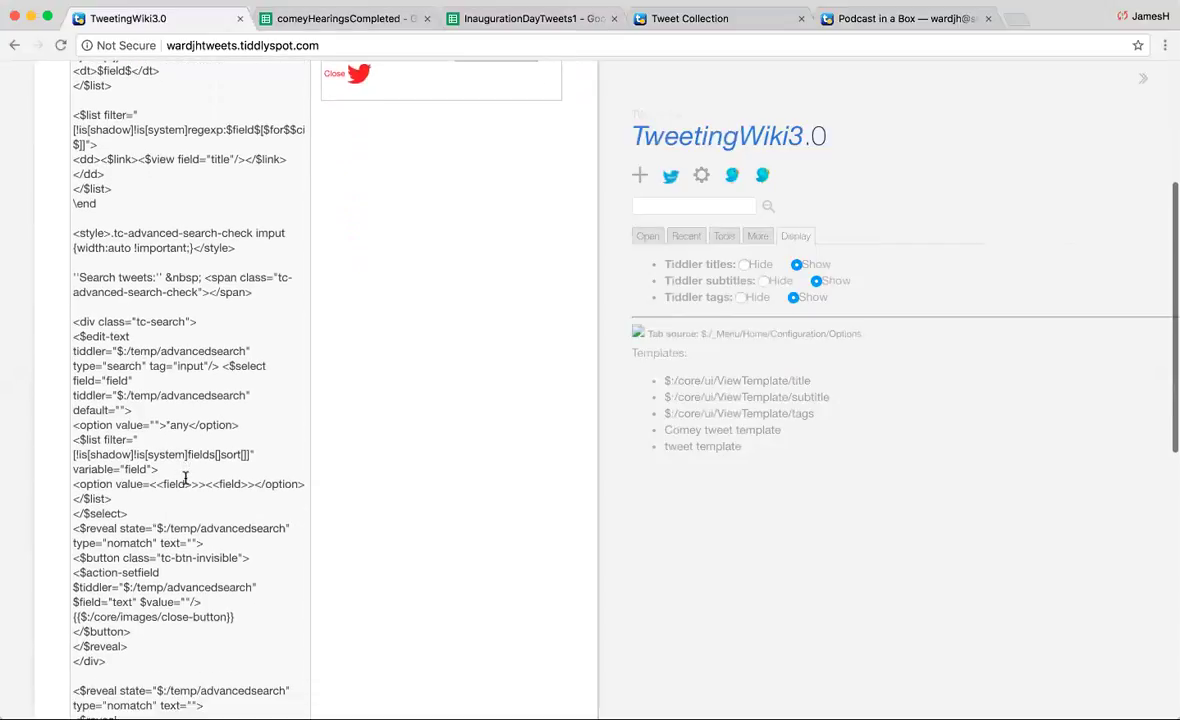
scroll(185, 479, "down", 1)
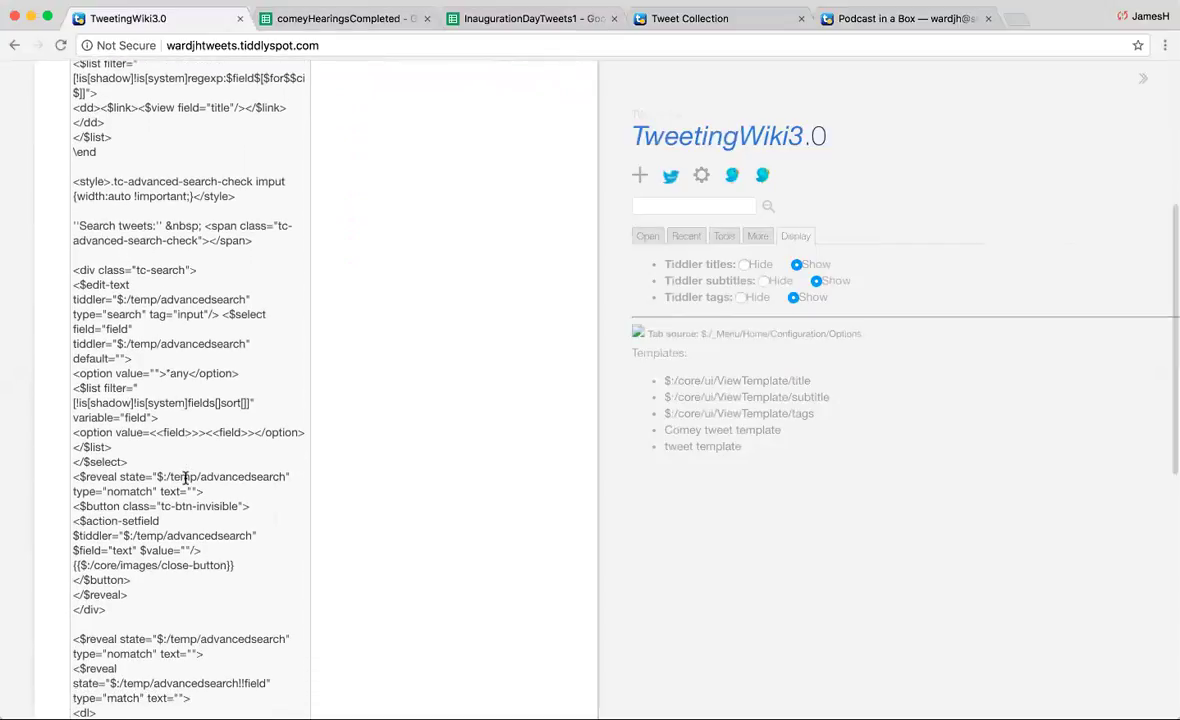
scroll(185, 478, "down", 3)
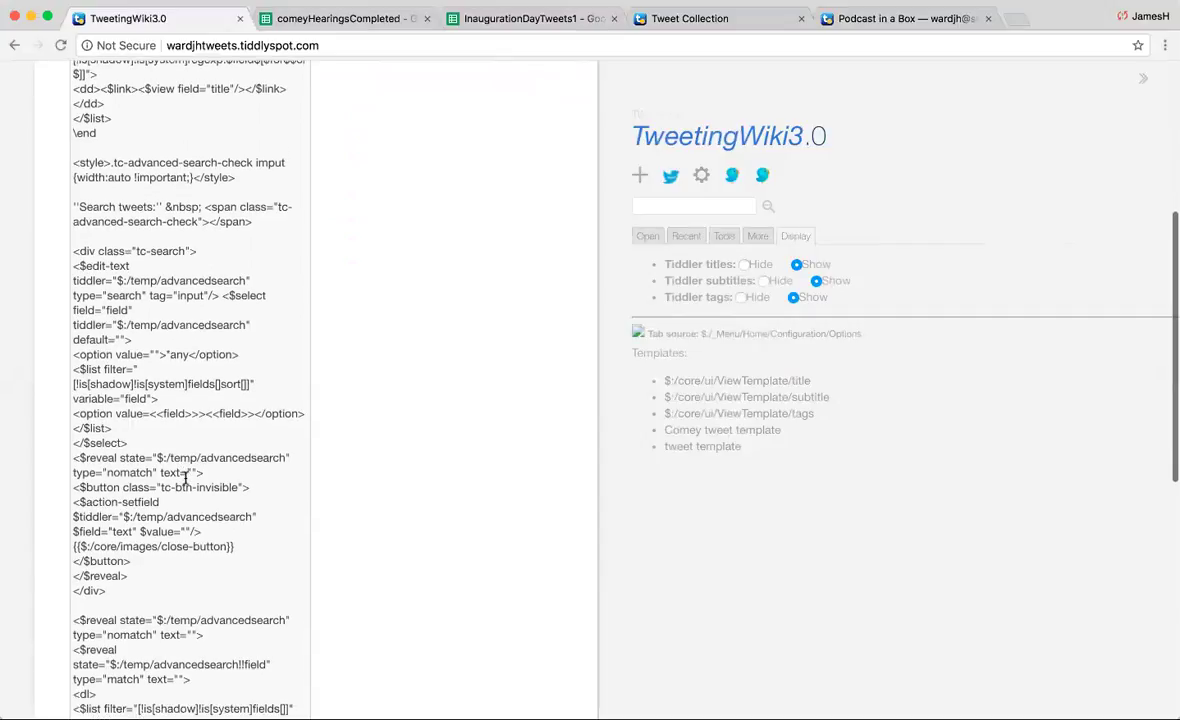
scroll(185, 478, "down", 1)
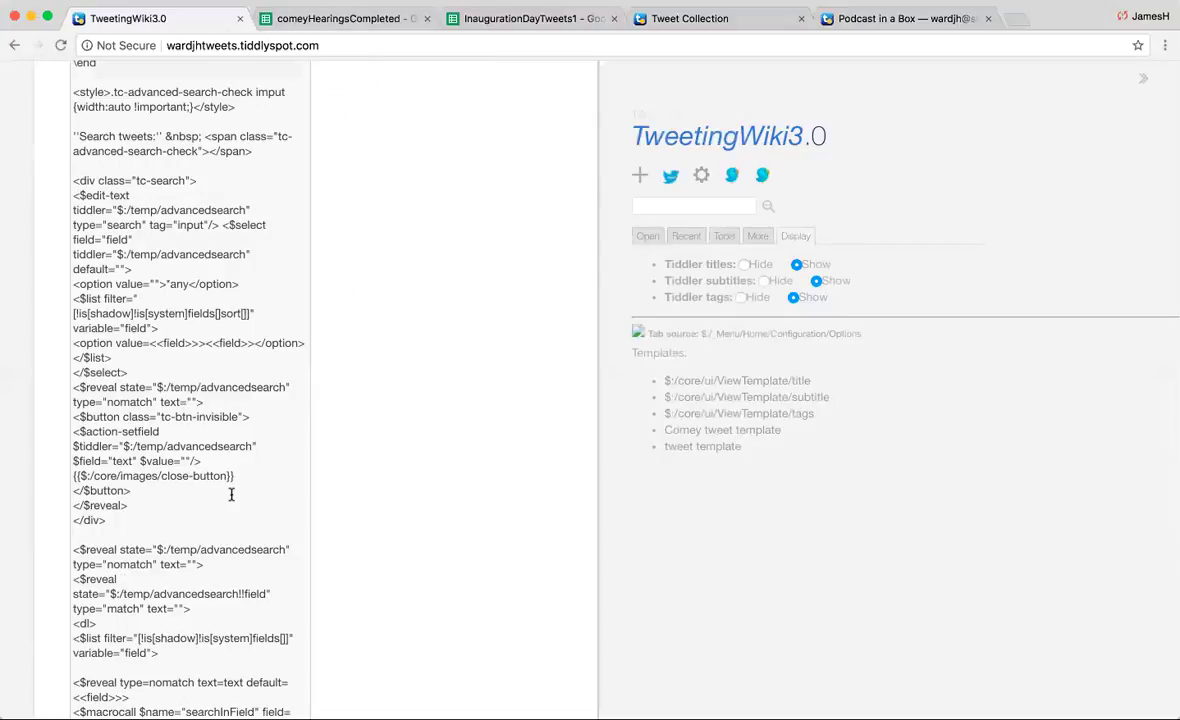
scroll(231, 494, "down", 4)
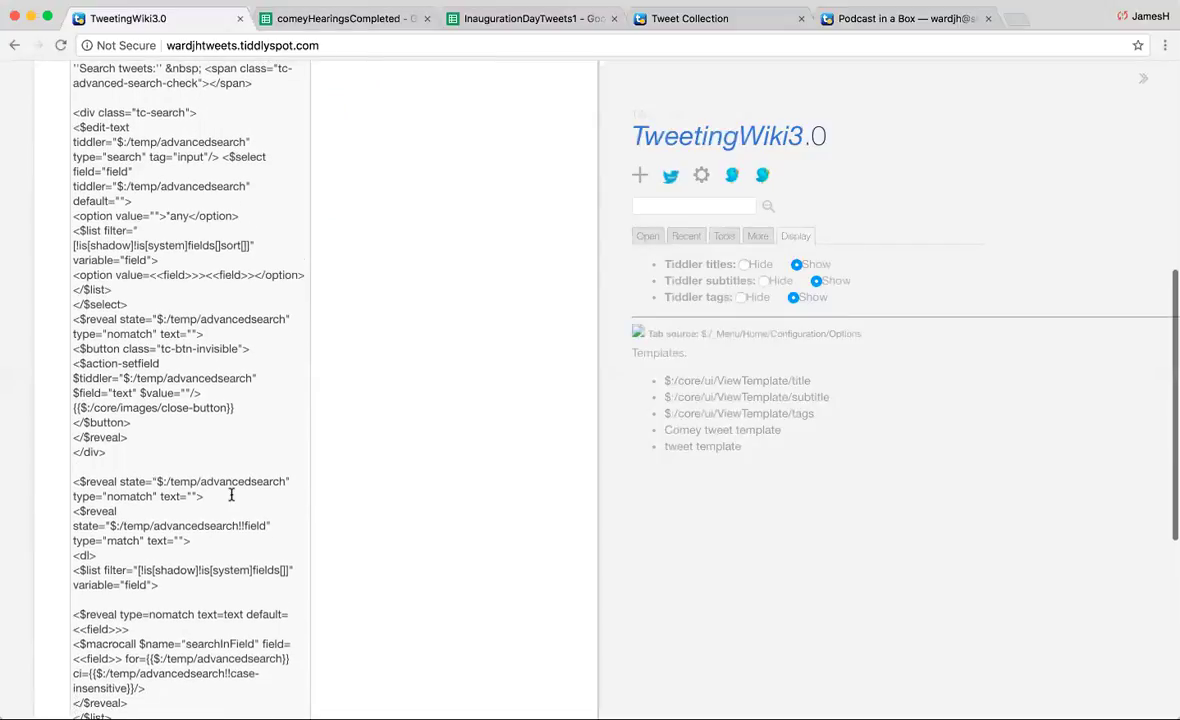
scroll(231, 494, "down", 1)
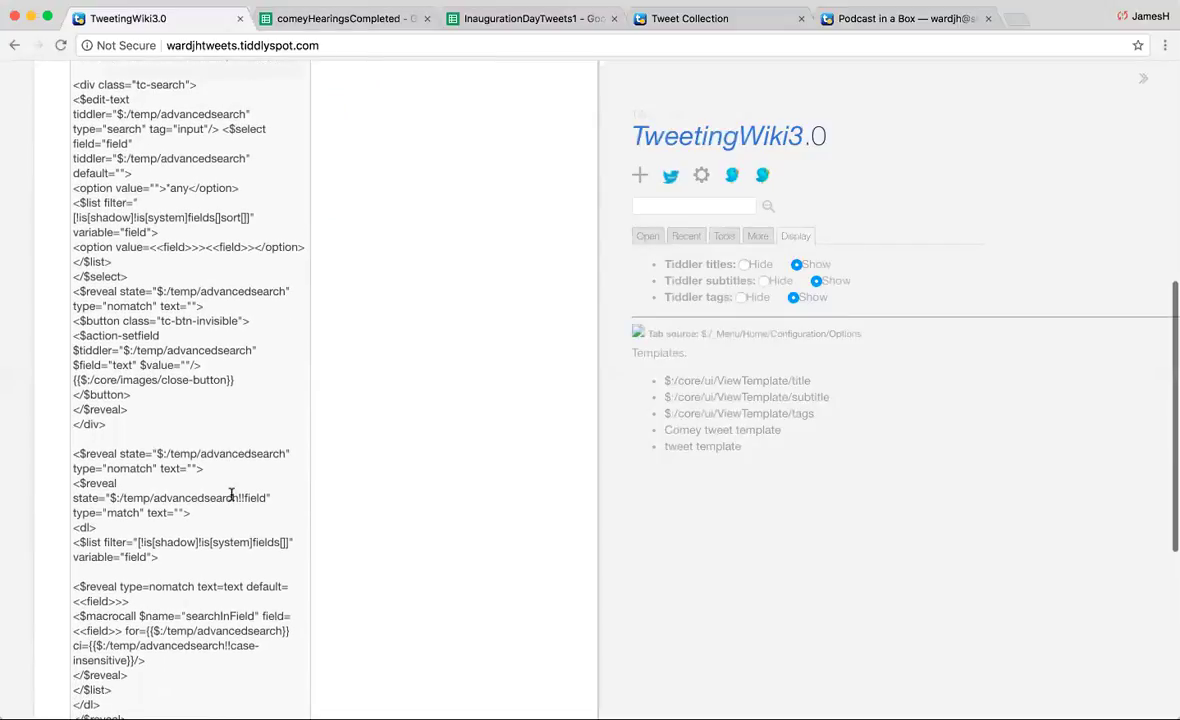
scroll(231, 494, "down", 5)
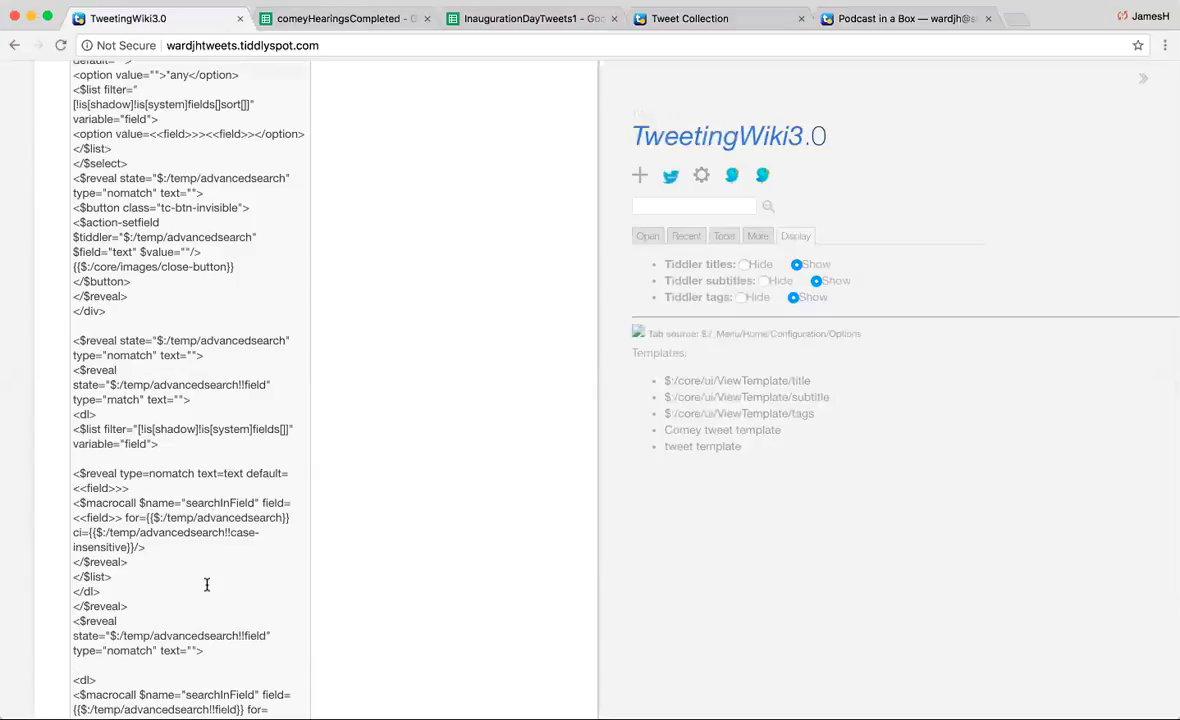
scroll(207, 584, "down", 3)
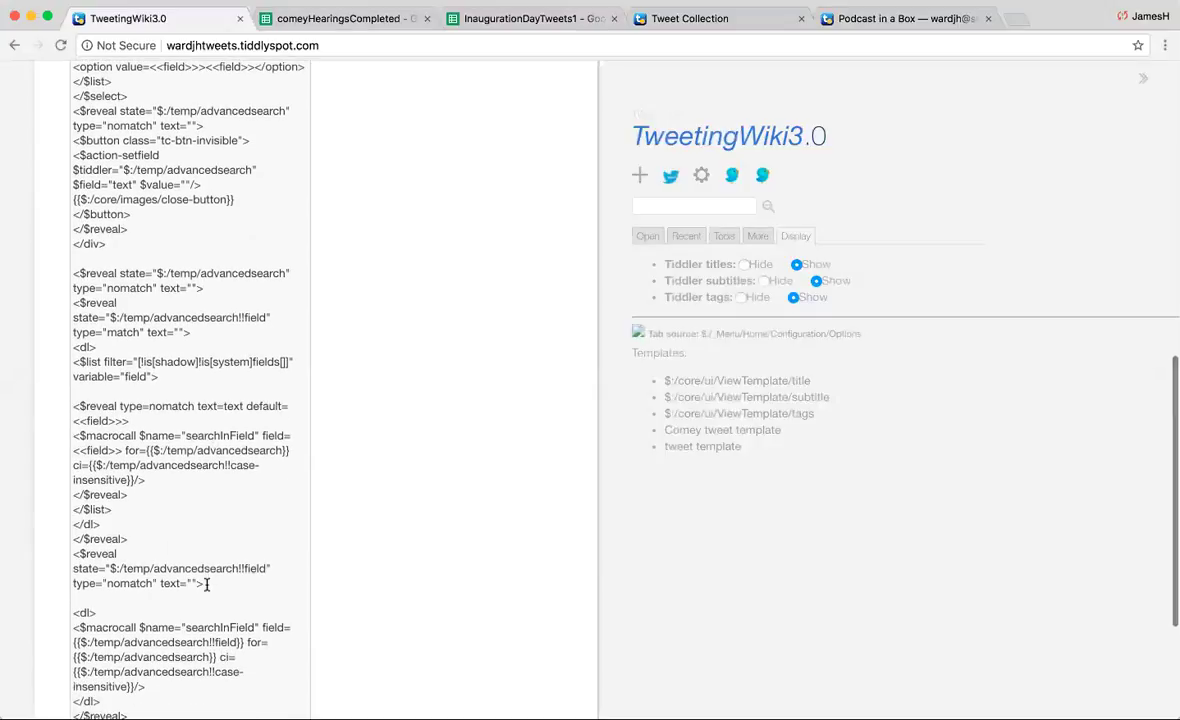
scroll(207, 584, "up", 6)
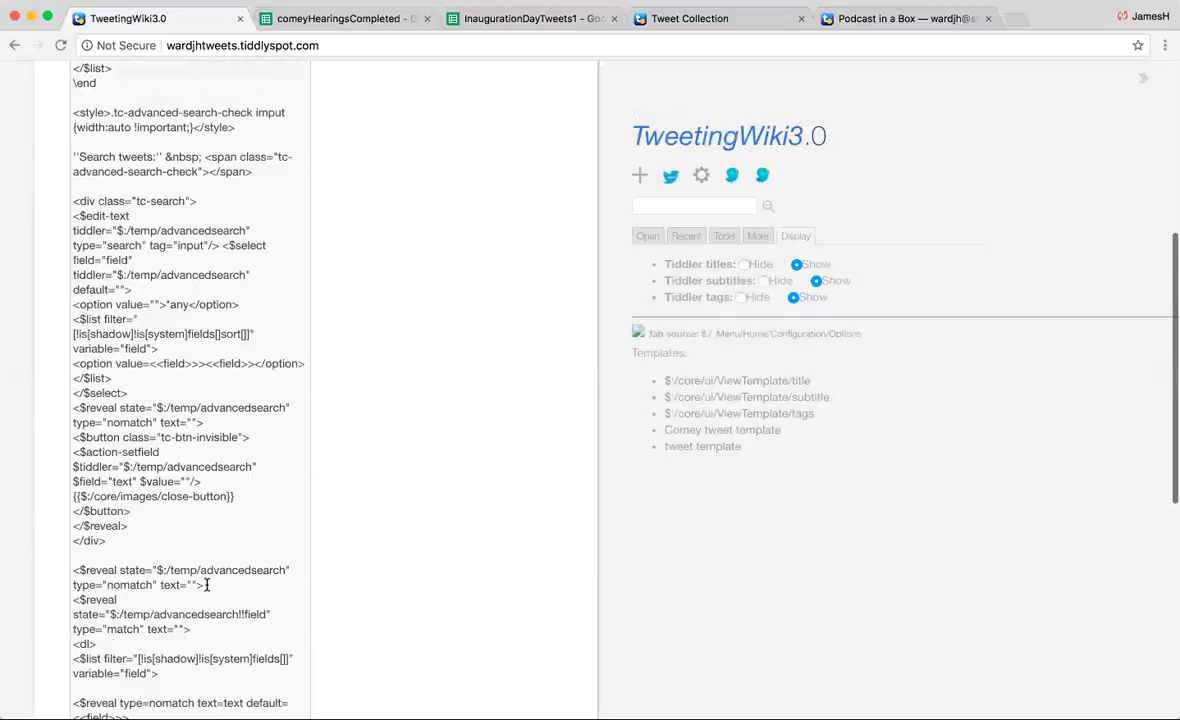
scroll(207, 584, "up", 3)
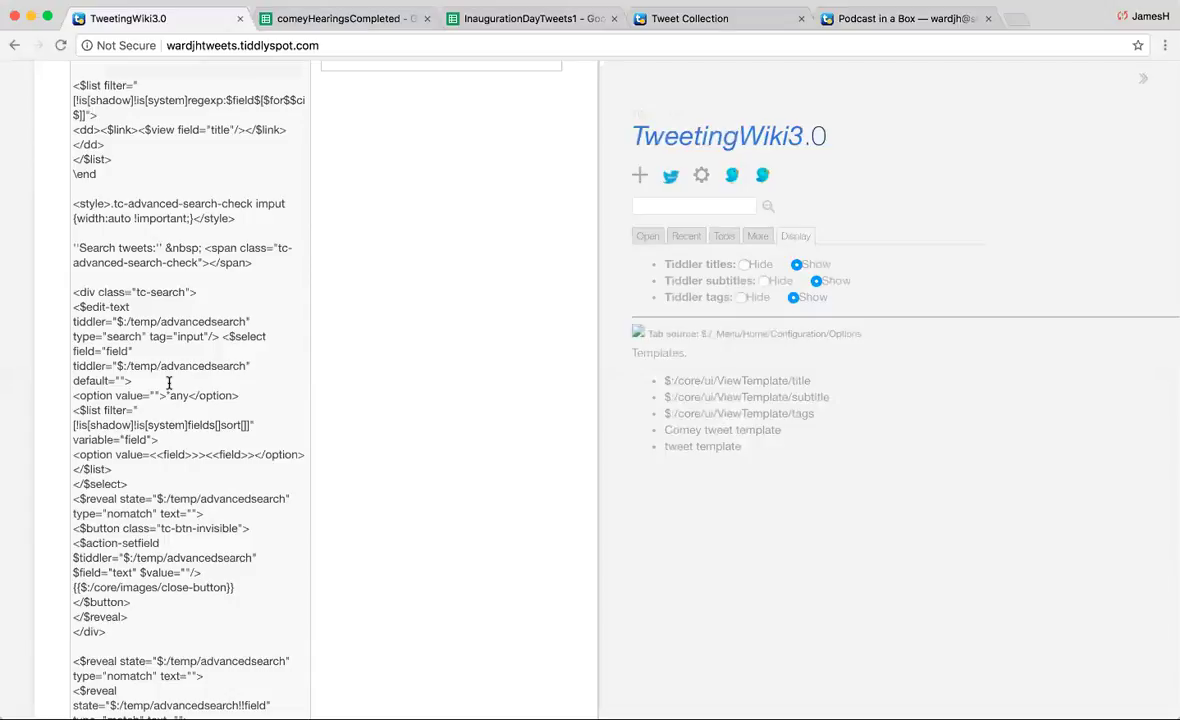
scroll(169, 383, "up", 3)
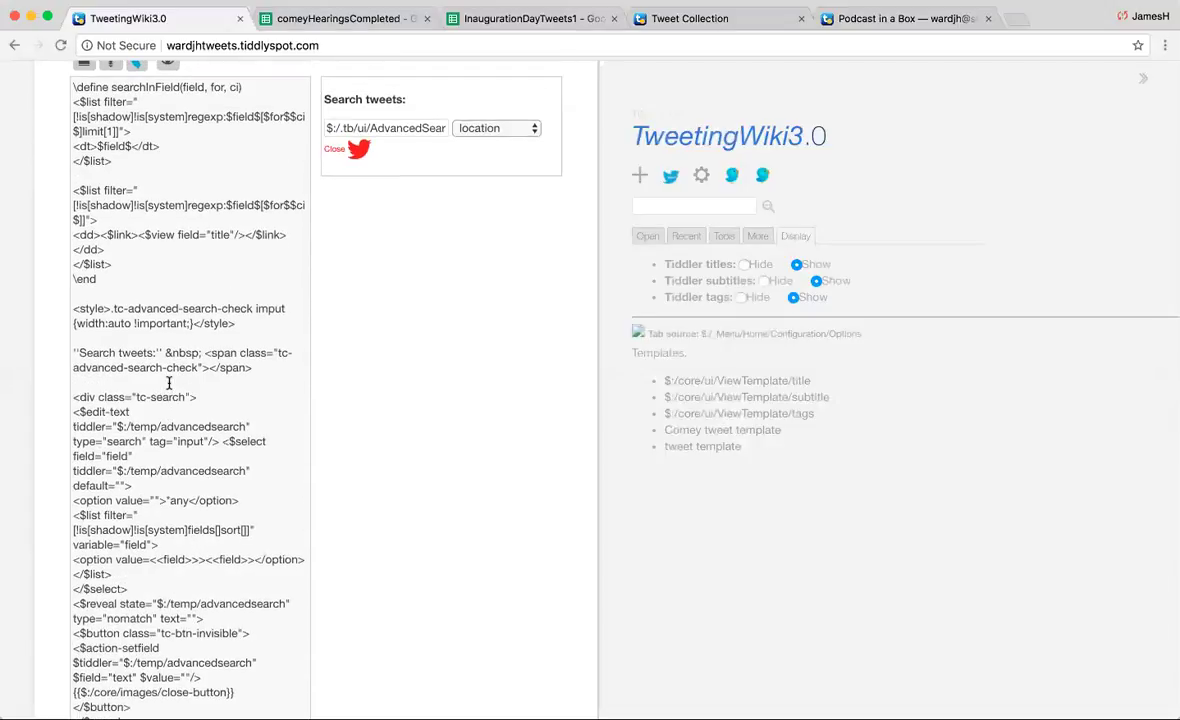
scroll(169, 383, "up", 5)
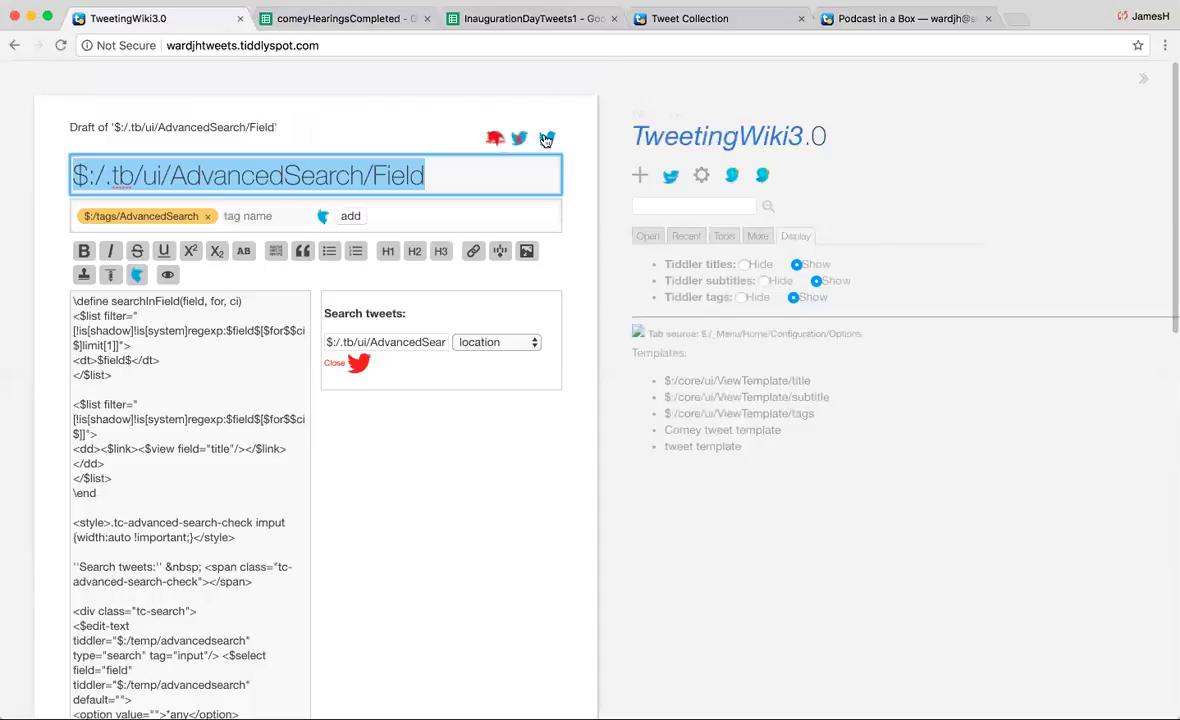
Save the field-search tiddler, then hide tiddler titles and tags in the Display settings.
left_click(546, 139)
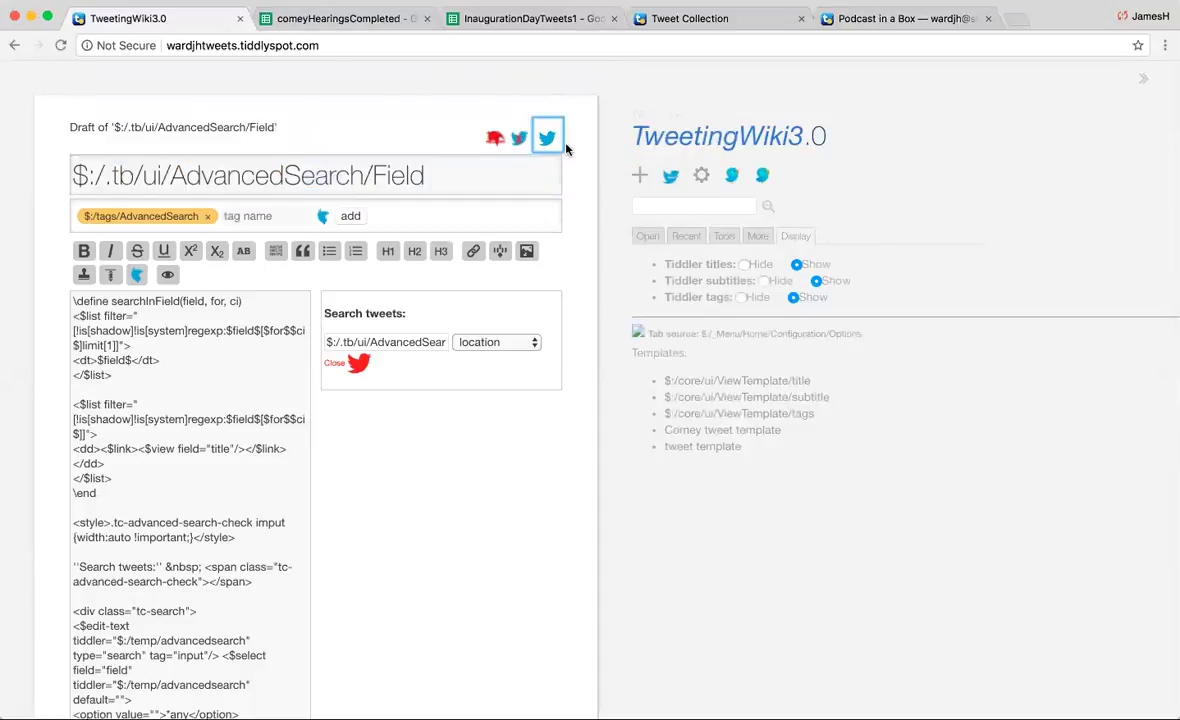
left_click(548, 140)
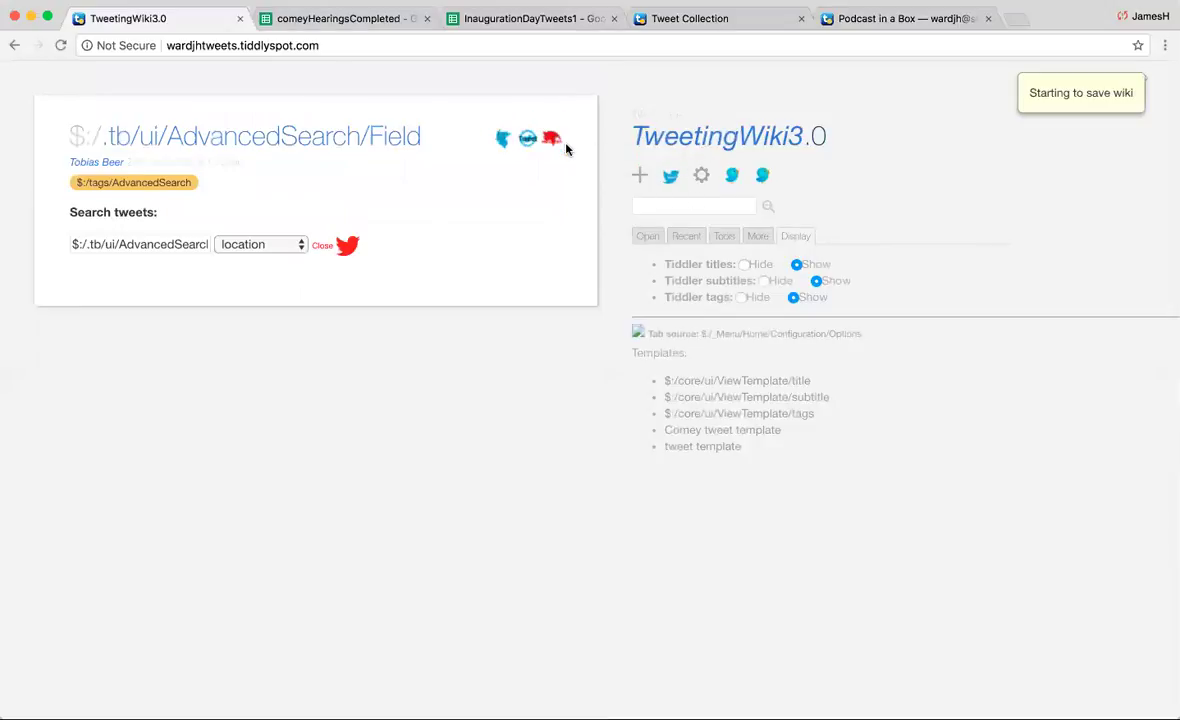
left_click(745, 266)
left_click(740, 298)
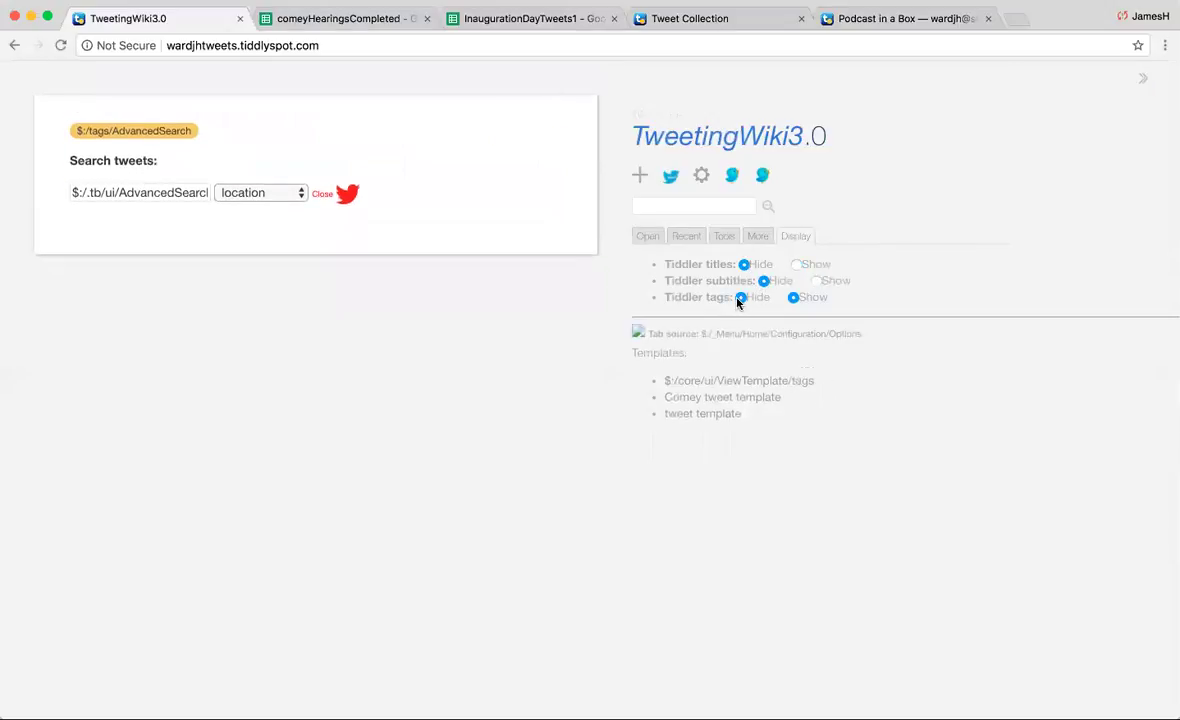
Show tiddler titles, subtitles and tags again, and close the field-search tiddler.
left_click(796, 265)
left_click(816, 281)
left_click(793, 297)
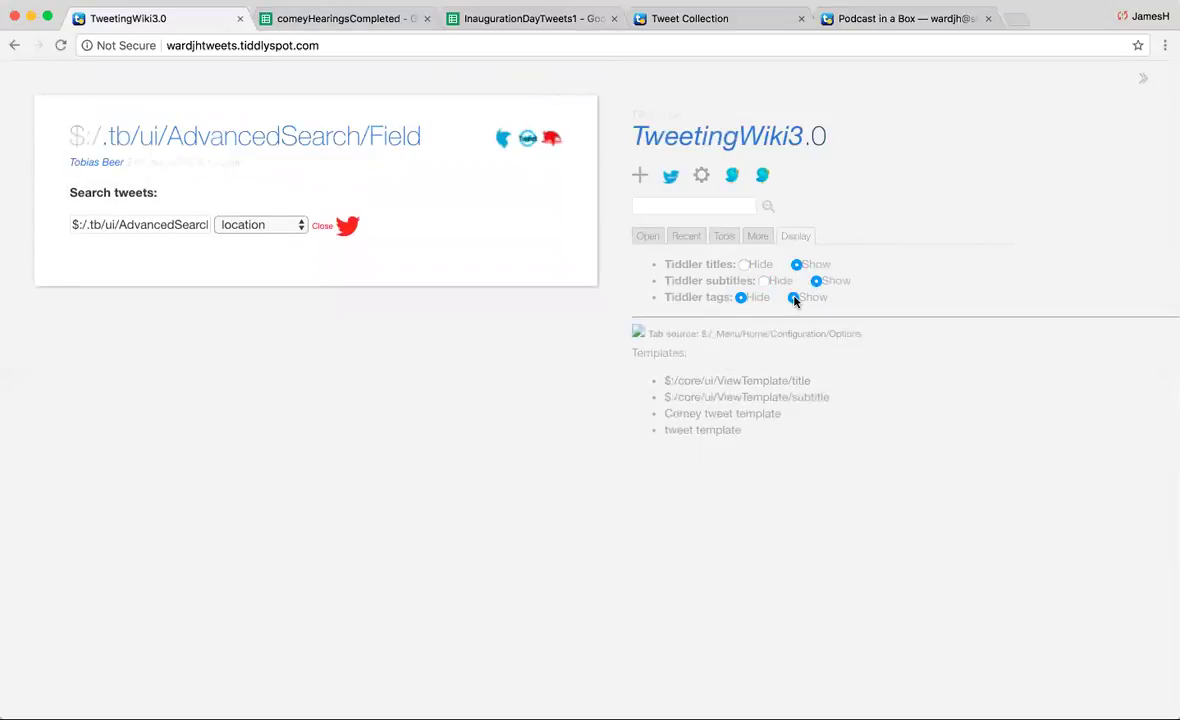
left_click(551, 138)
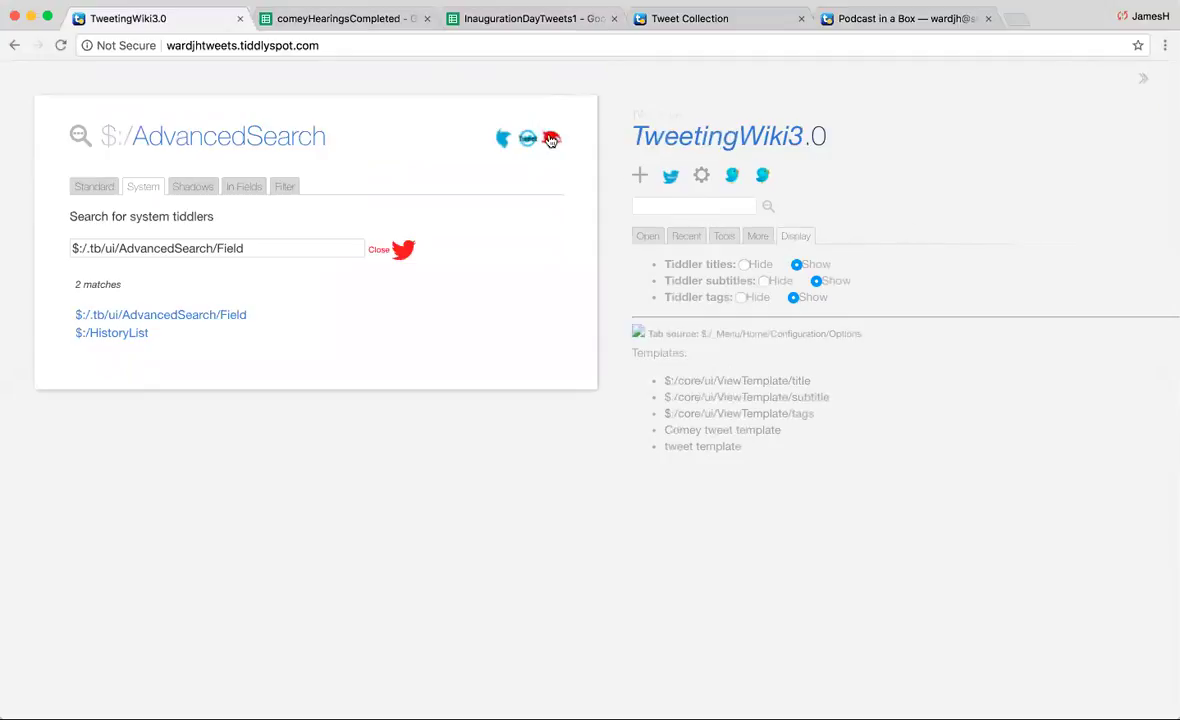
left_click(550, 139)
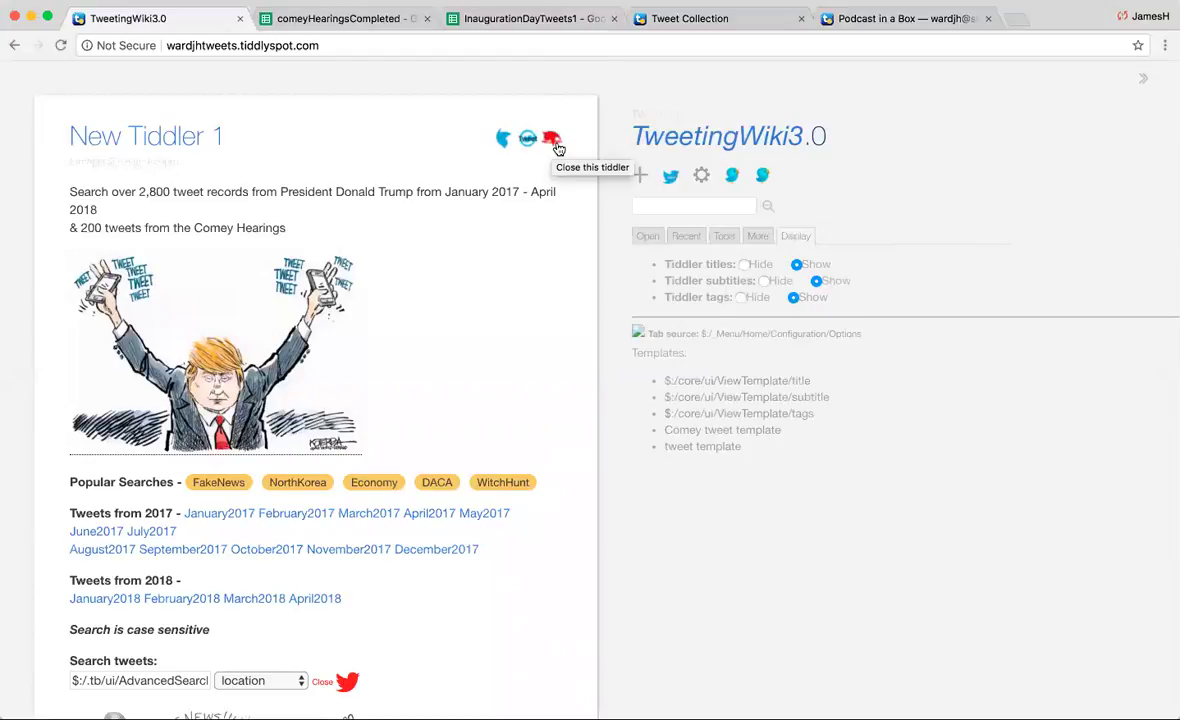
Search the wiki for 'icon' and open $:/core/ui/Buttons/close from the Advanced Search results.
left_click(700, 205)
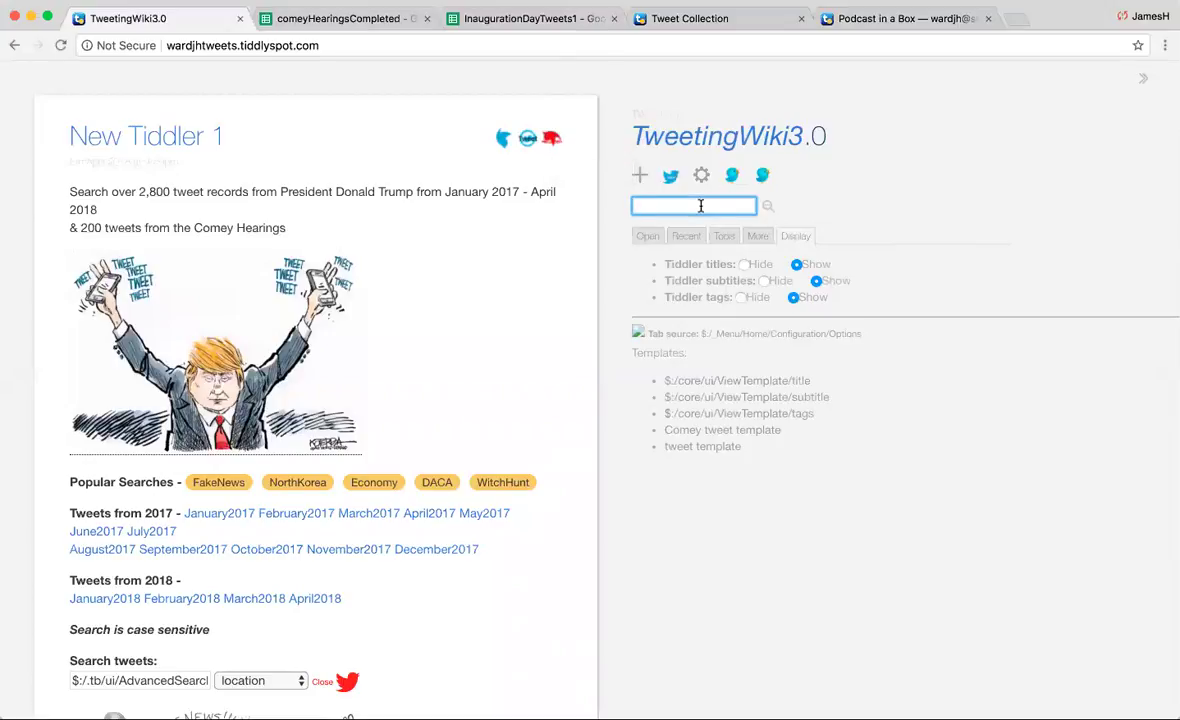
type("icon")
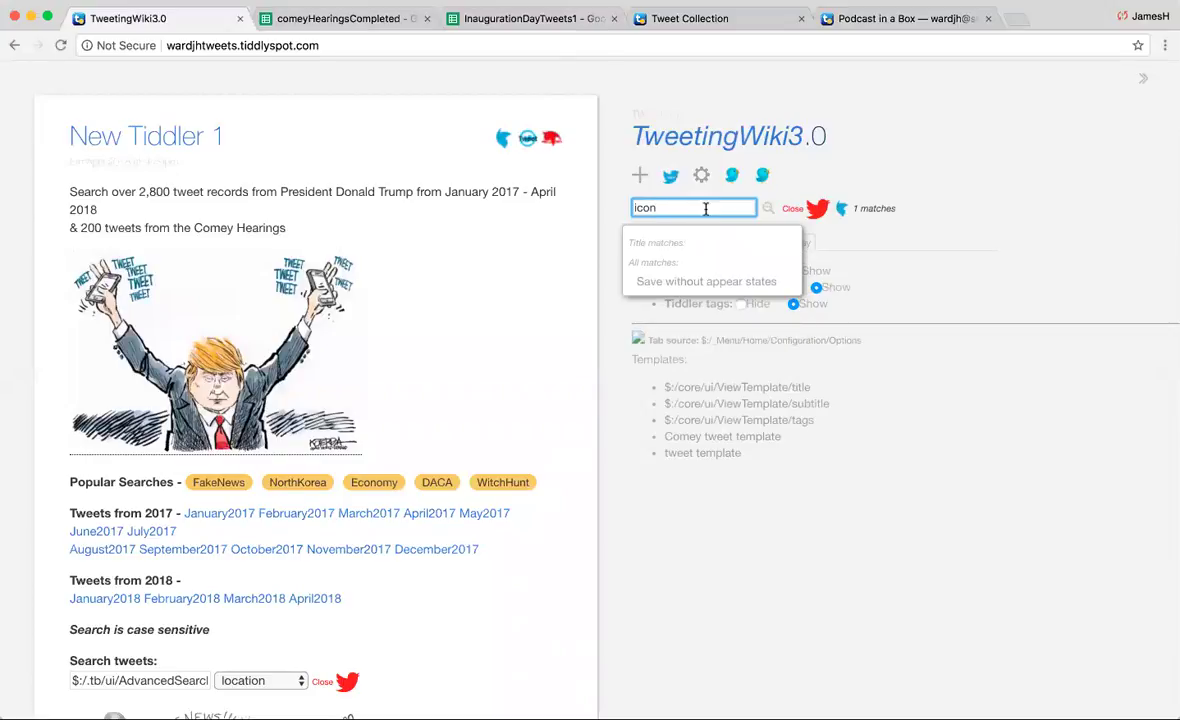
left_click(767, 207)
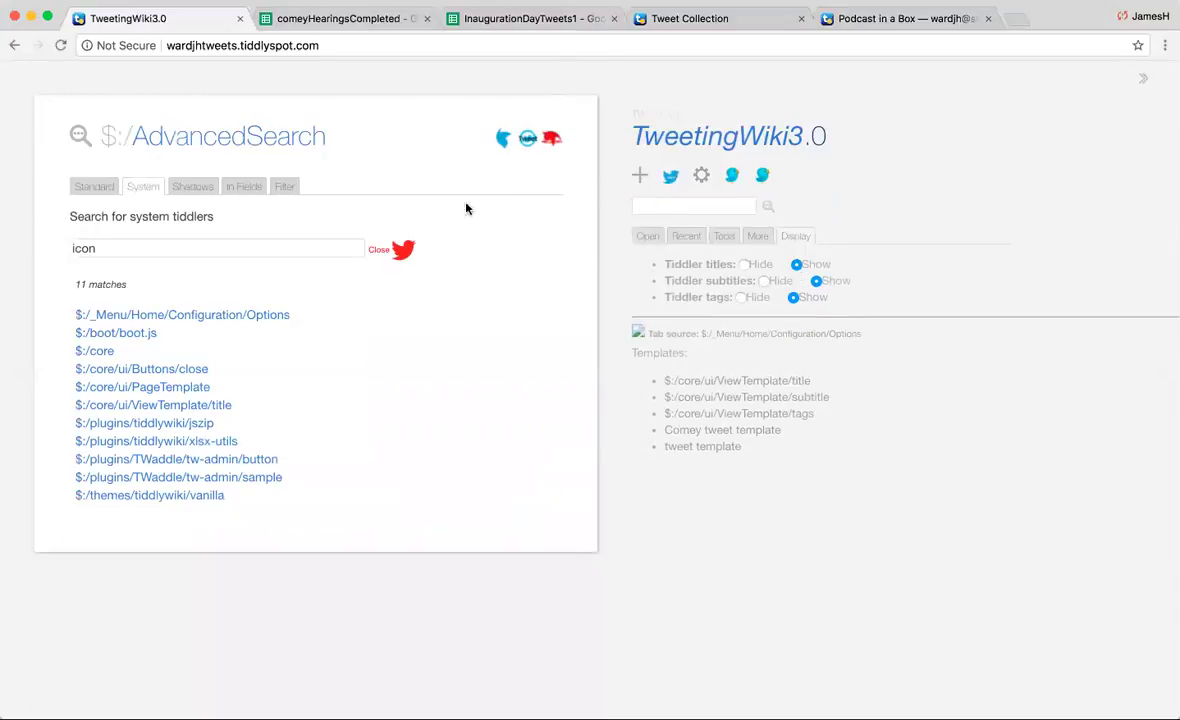
left_click(170, 369)
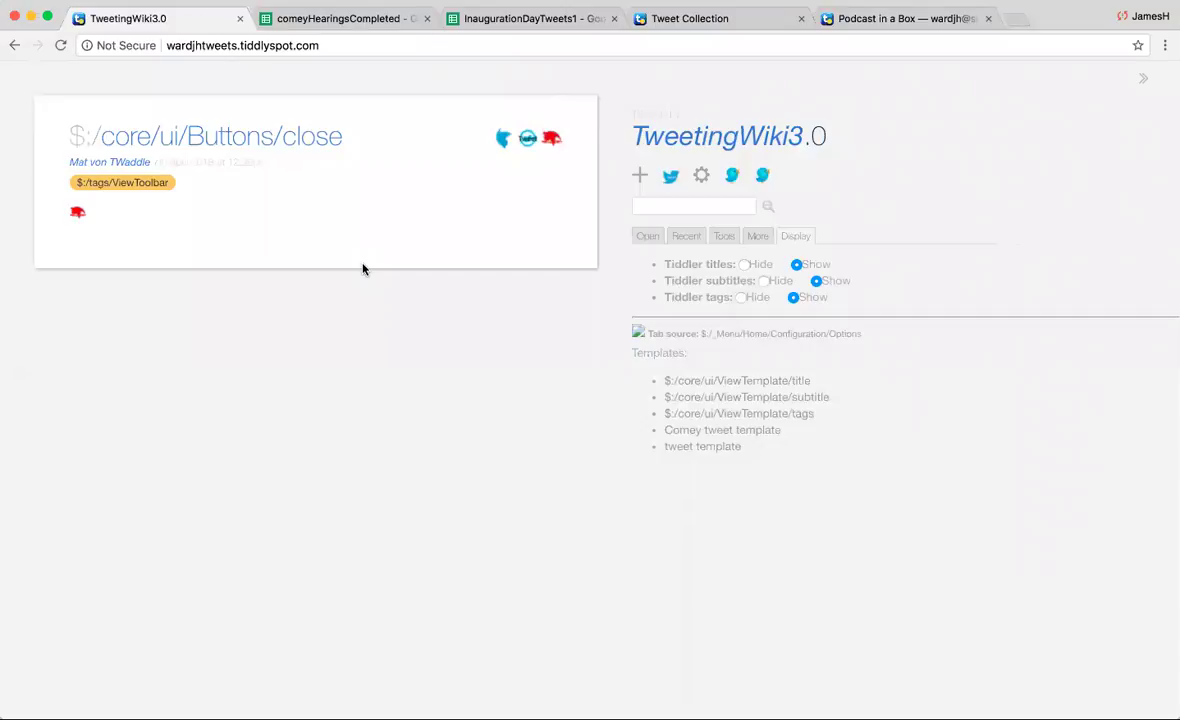
Edit the $:/core/ui/Buttons/close shadow tiddler to view its code and its Twitter-is-not-dead-1.jpg icon reference.
left_click(528, 138)
scroll(254, 421, "down", 1)
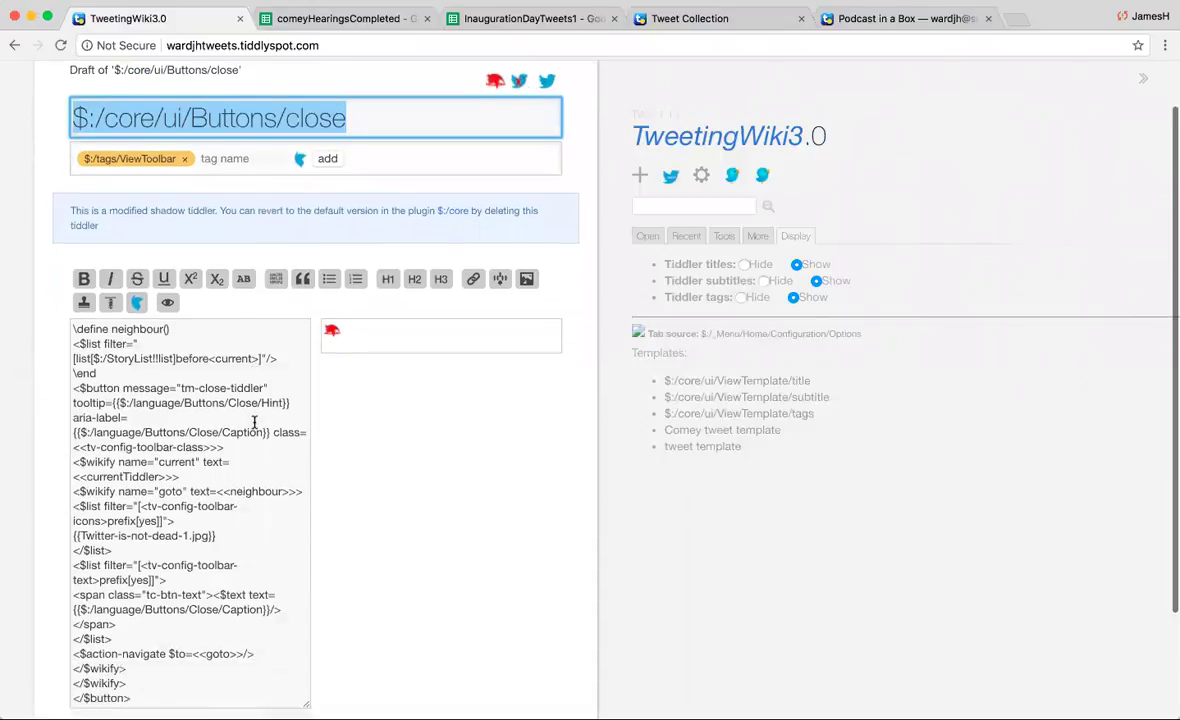
scroll(254, 421, "down", 1)
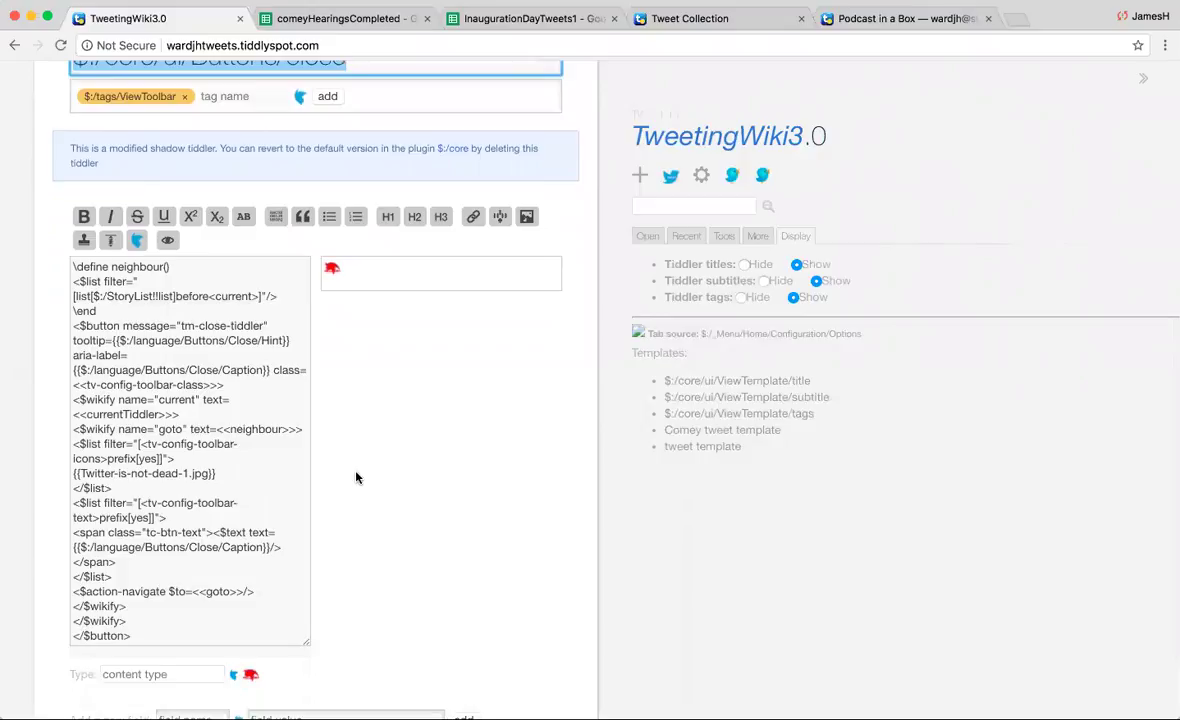
scroll(356, 510, "up", 3)
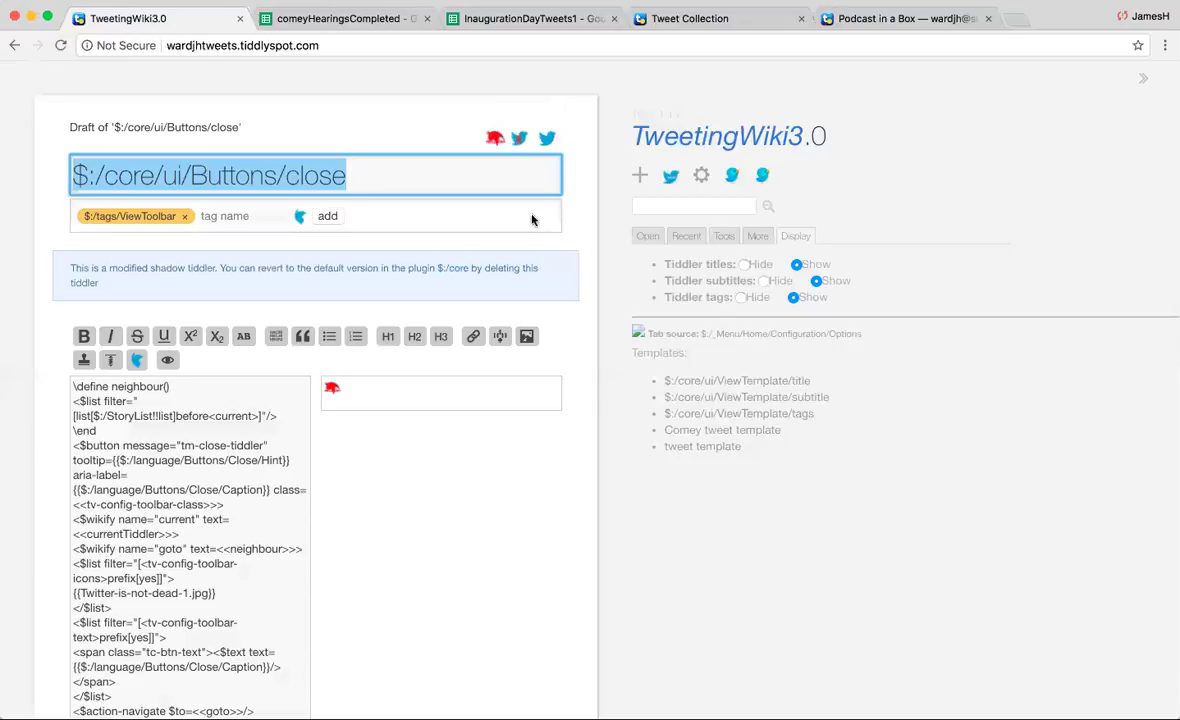
Save and close the close-button shadow tiddler, then clear the $:/AdvancedSearch system search box.
left_click(548, 138)
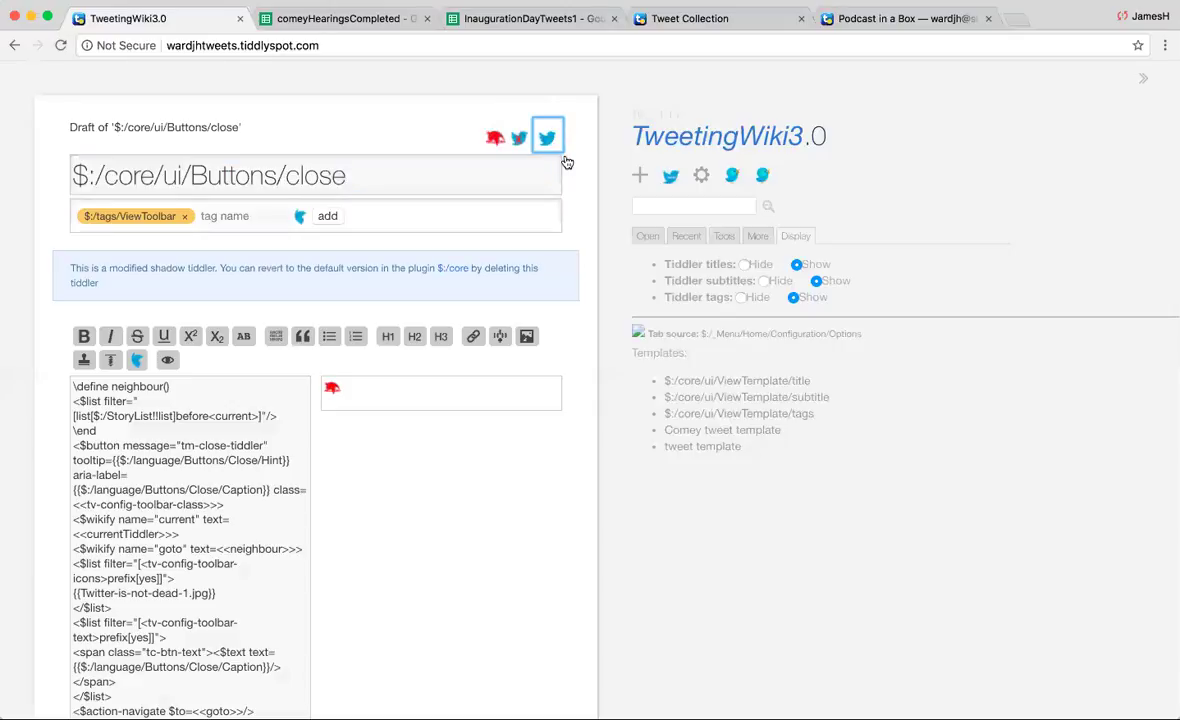
left_click(548, 140)
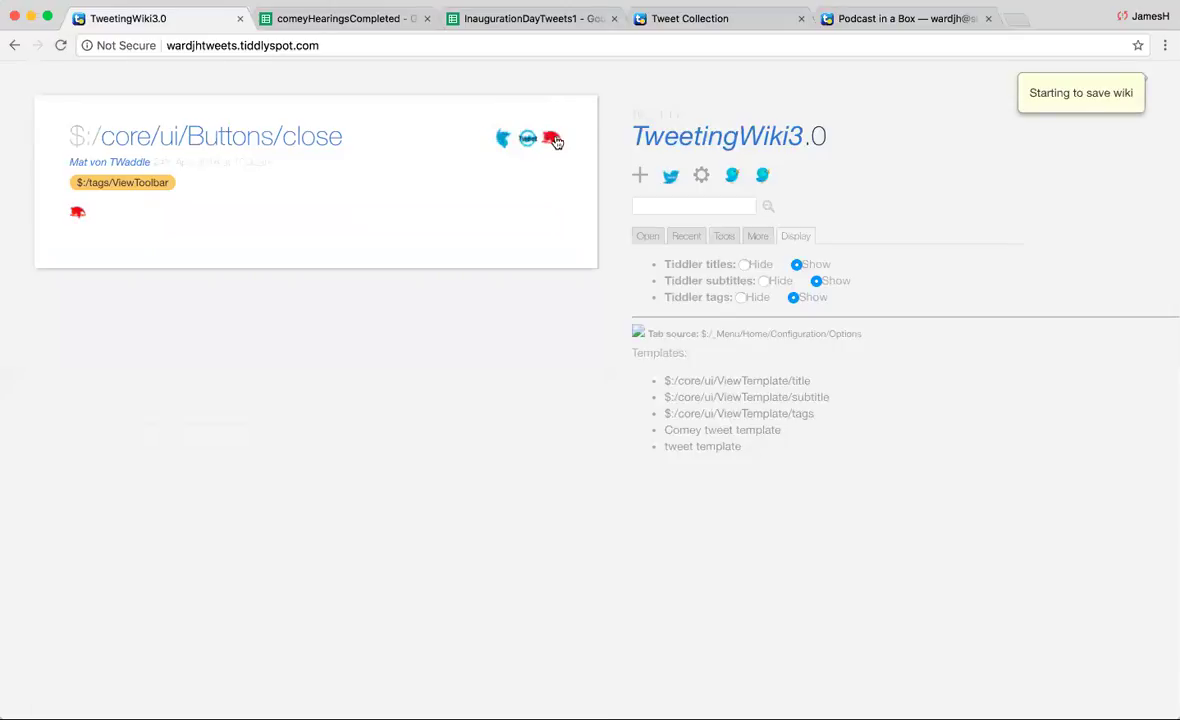
left_click(556, 141)
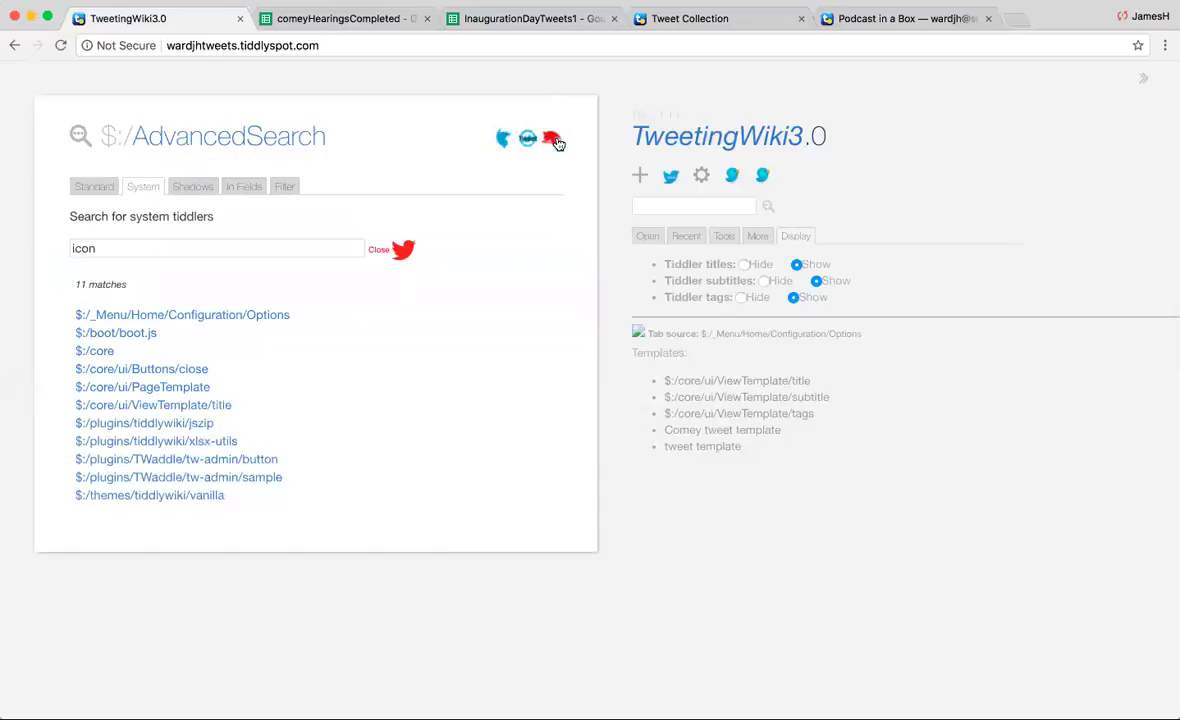
left_click(390, 252)
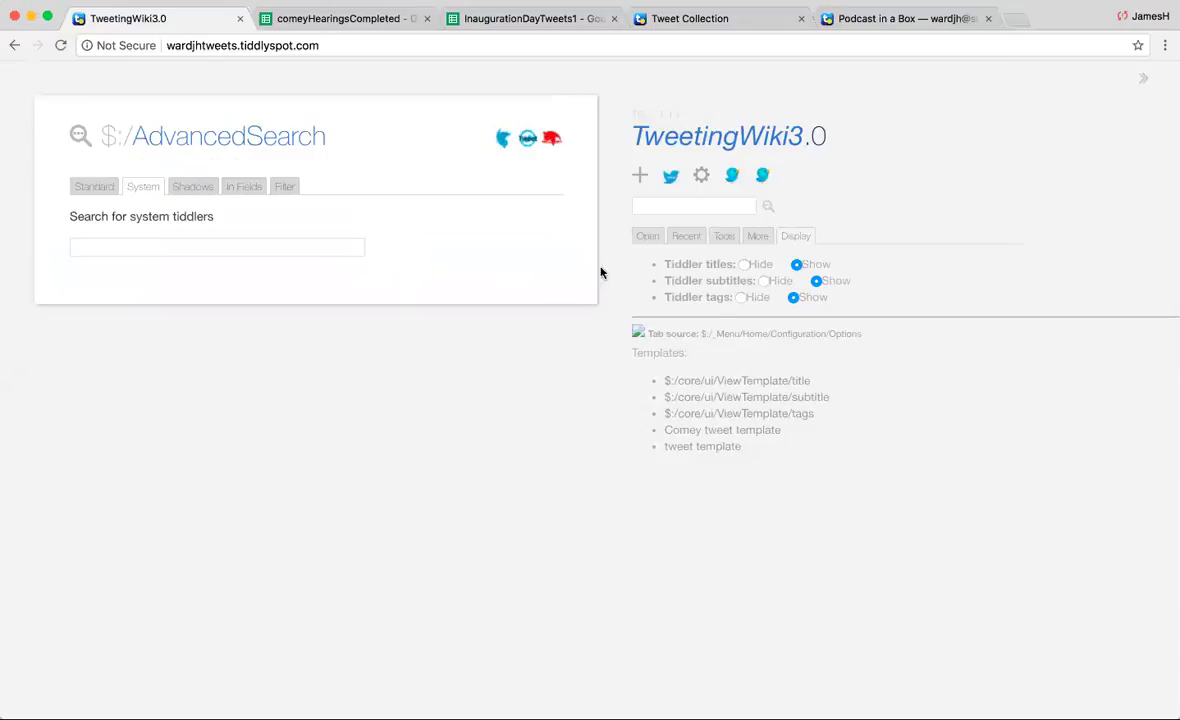